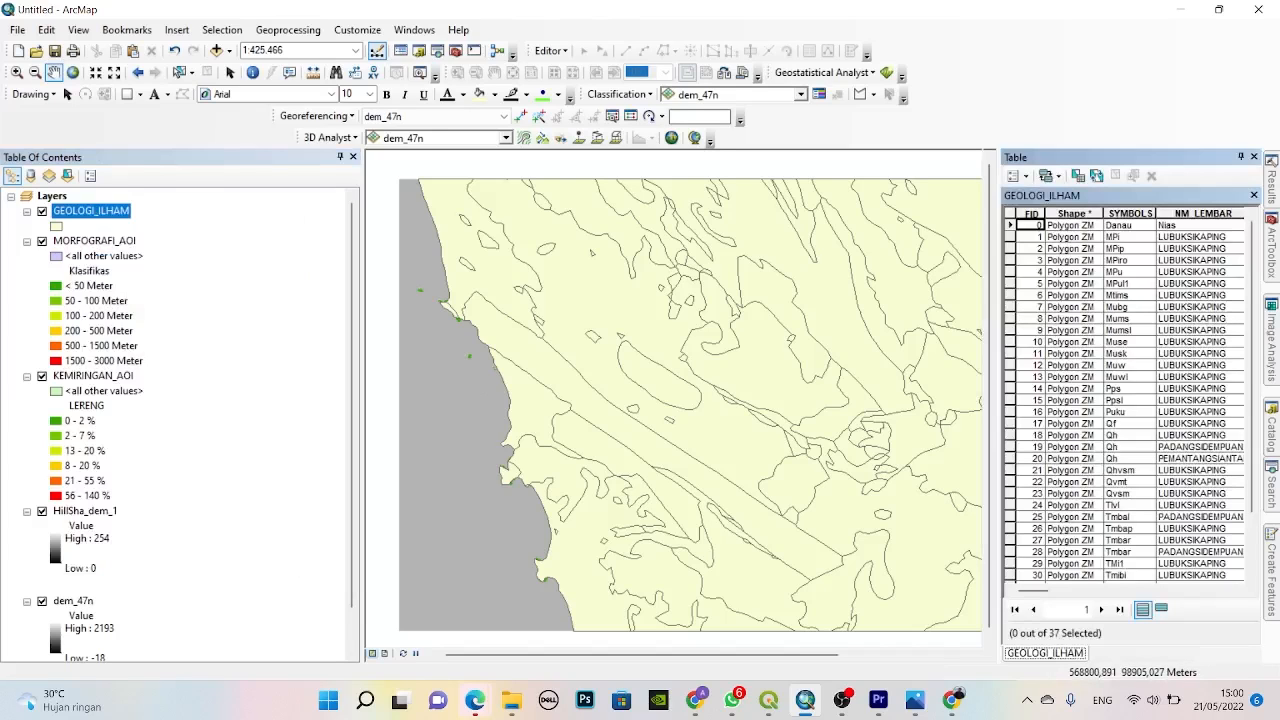
- Examine the formation names and lithology columns in the widened GEOLOGI_ILHAM attribute table, then narrow it to reveal the map
drag(999, 430, 553, 430)
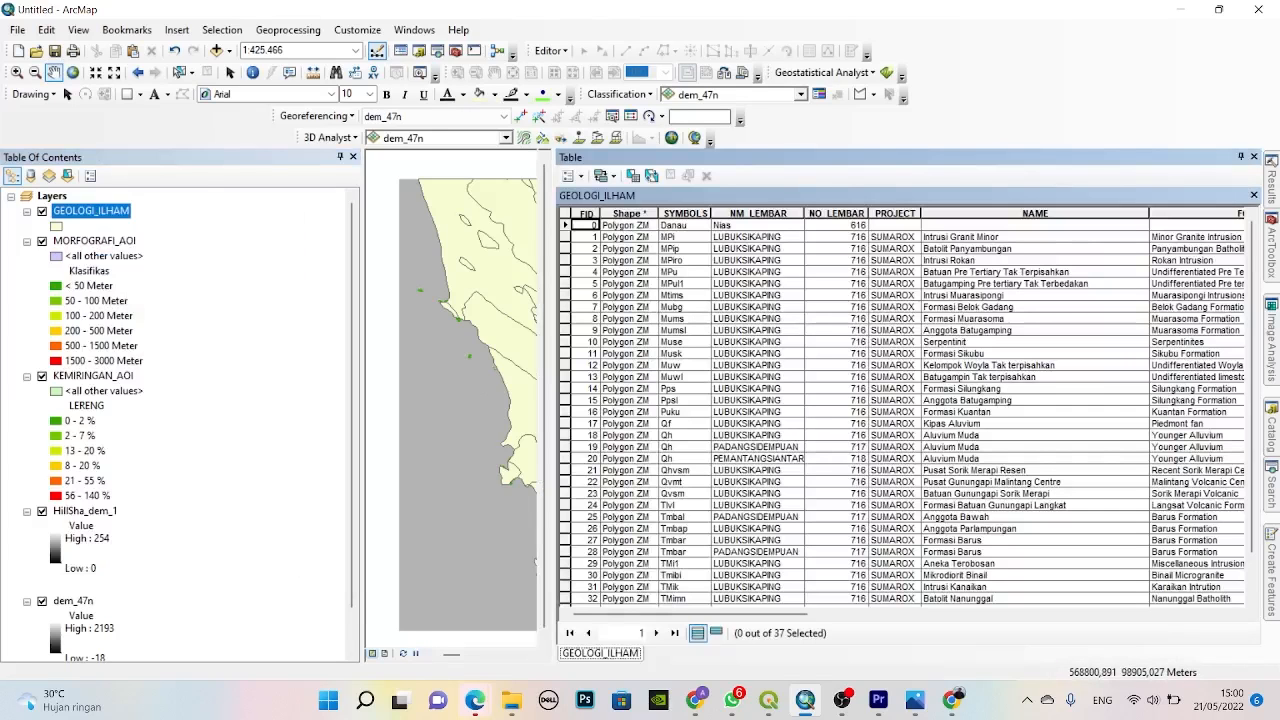
drag(690, 614, 926, 614)
scroll(900, 410, down, 2)
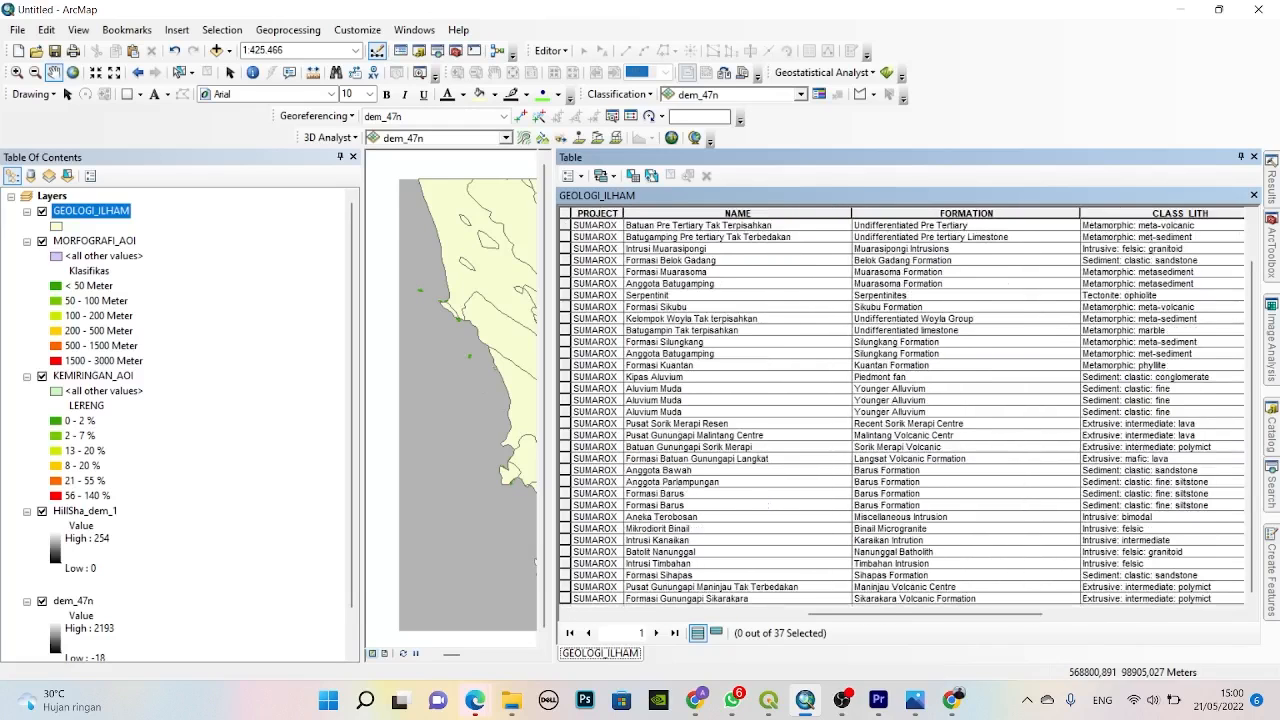
mouse_move(926, 614)
mouse_down()
mouse_move(1094, 614)
mouse_move(934, 614)
mouse_up()
scroll(904, 412, up, 2)
scroll(904, 412, down, 2)
drag(557, 400, 1073, 400)
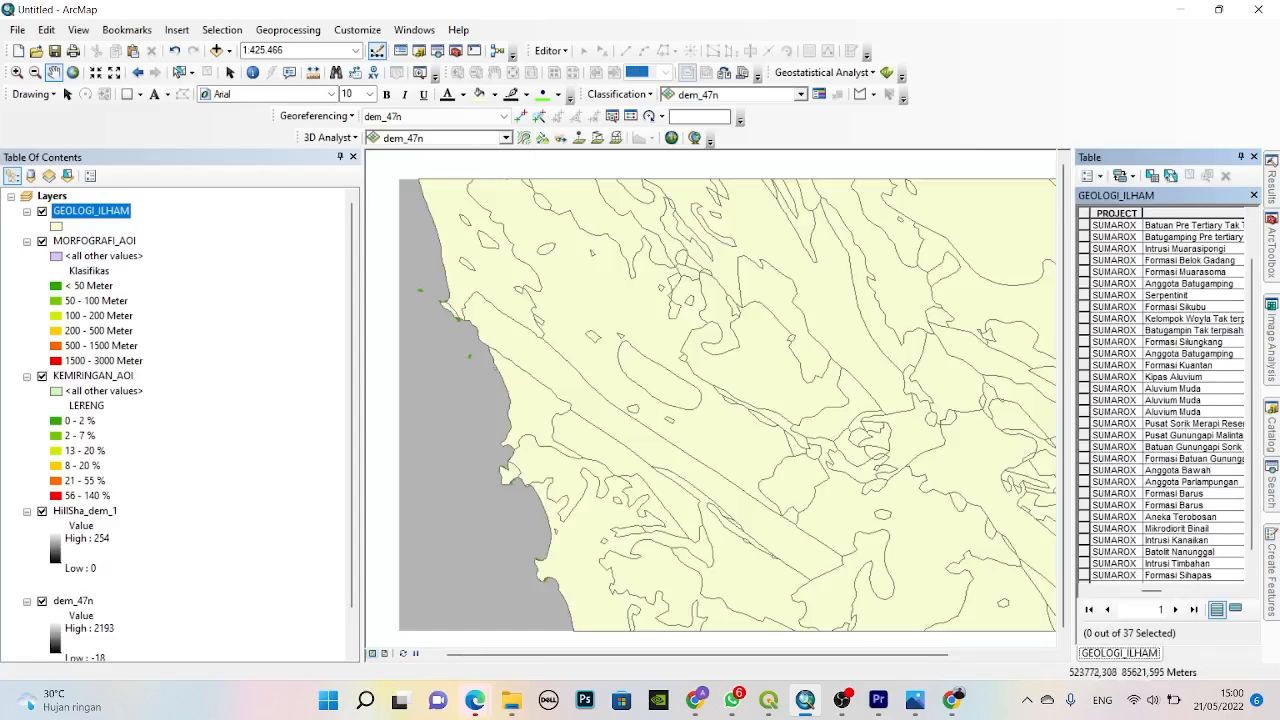
scroll(710, 386, up, 2)
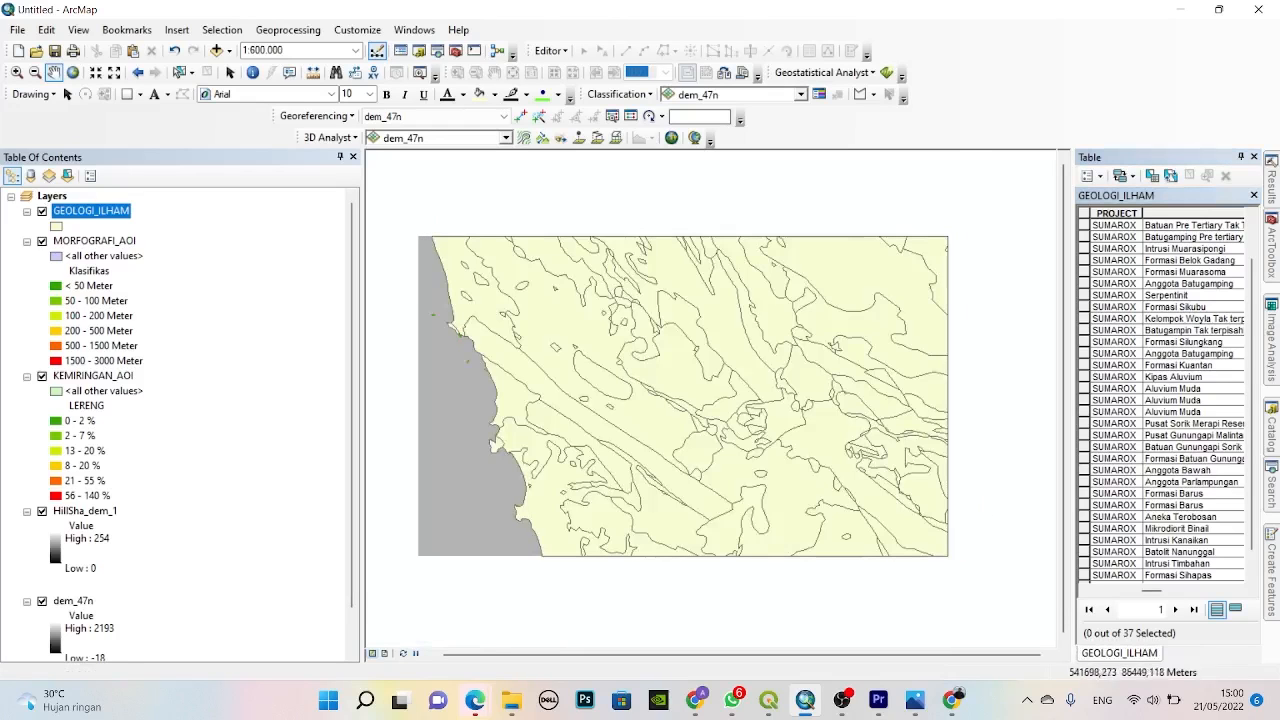
- Switch to Photos to view the geomorphology unit table in geomorfo.png, closing the image and returning to the map
mouse_move(915, 700)
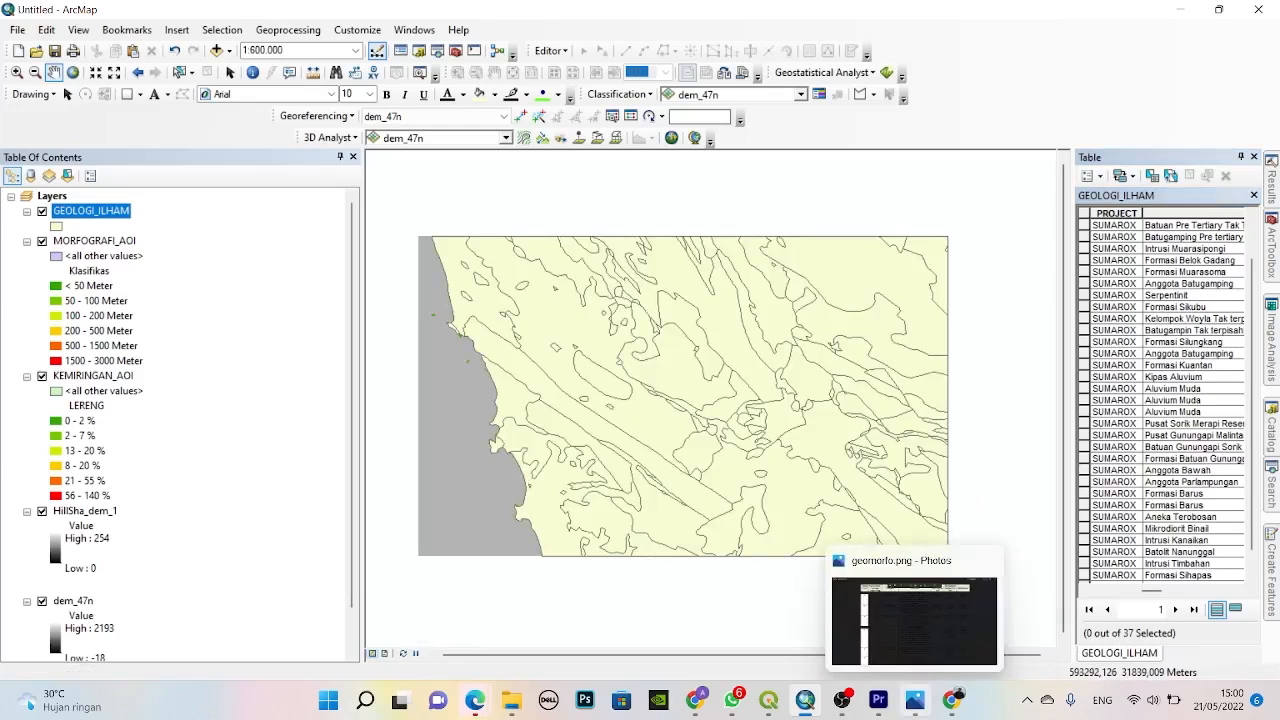
click(915, 700)
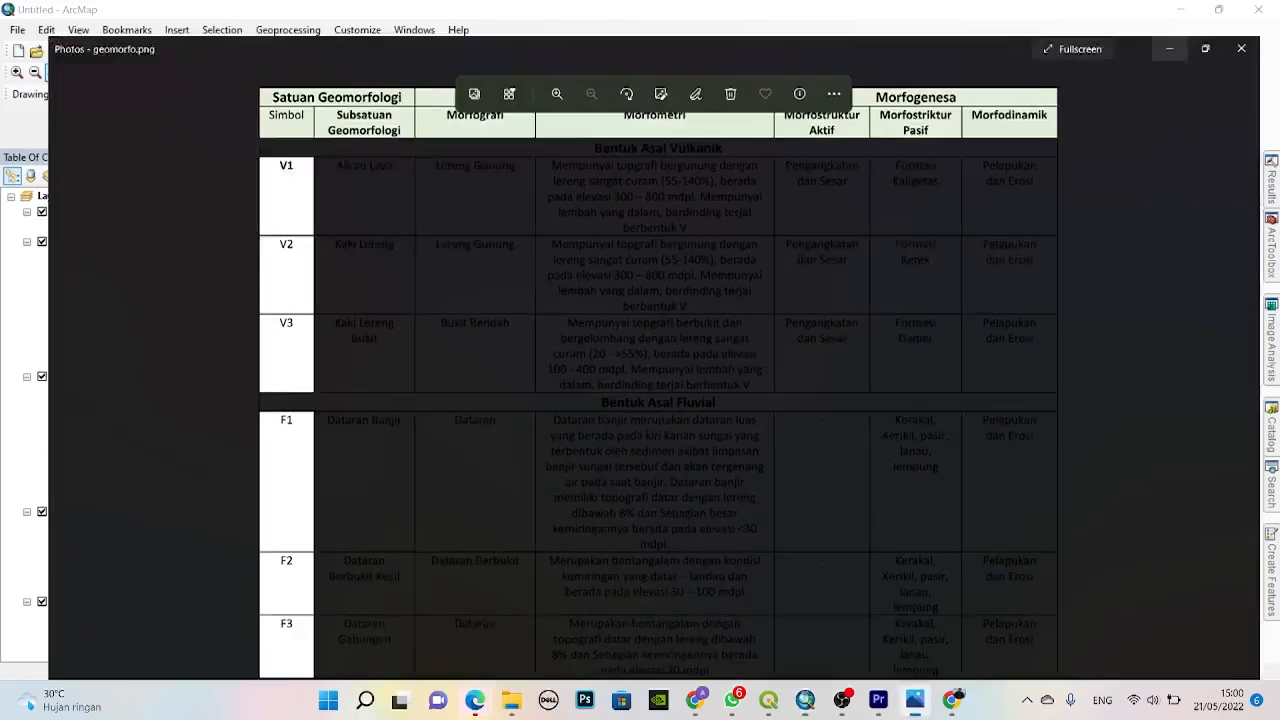
click(1260, 13)
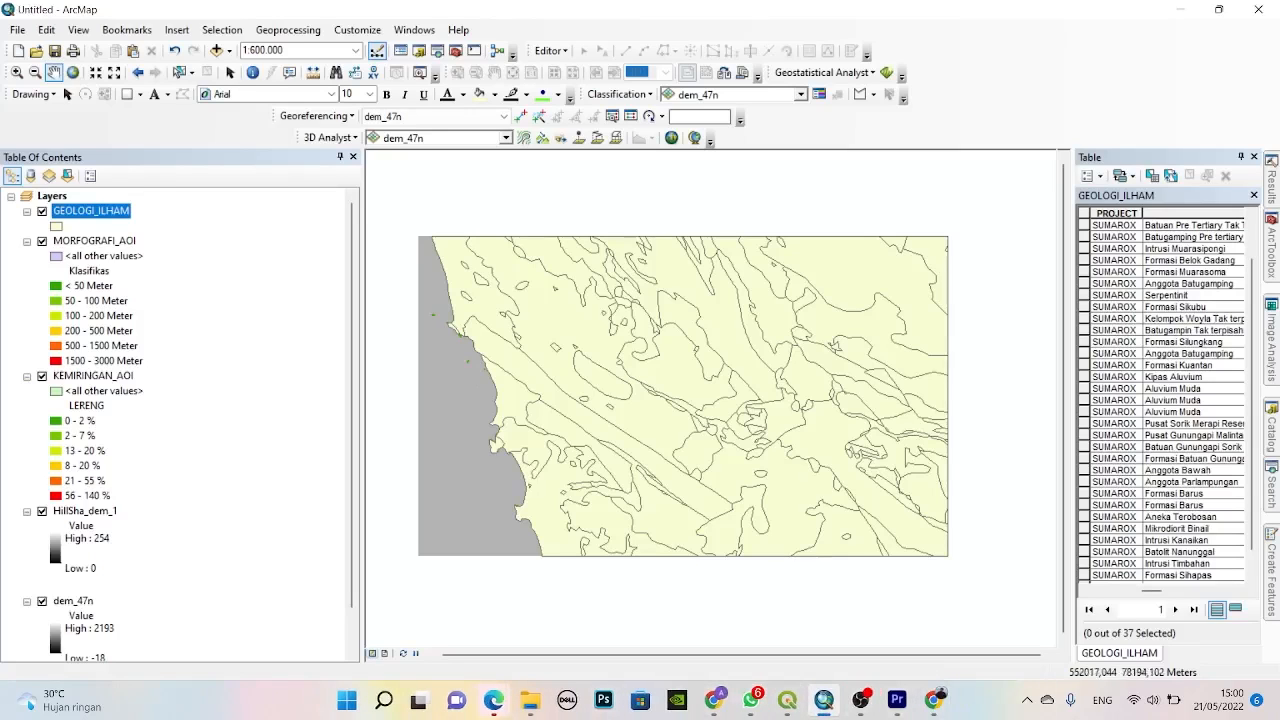
scroll(693, 340, up, 1)
scroll(693, 346, down, 1)
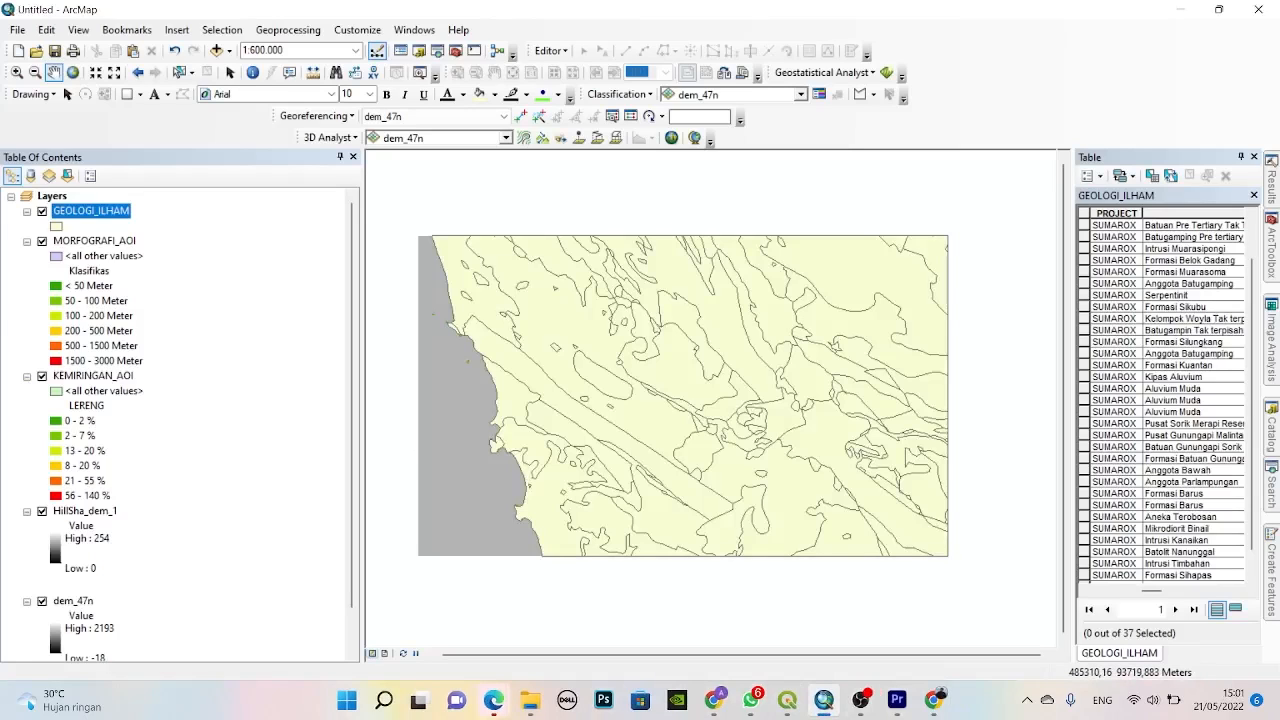
- Widen the GEOLOGI_ILHAM table, sort it ascending by CLASS_LITH, and examine the lithology and T_CLASS_EN/B_CLASS_EN columns
drag(1073, 400, 646, 400)
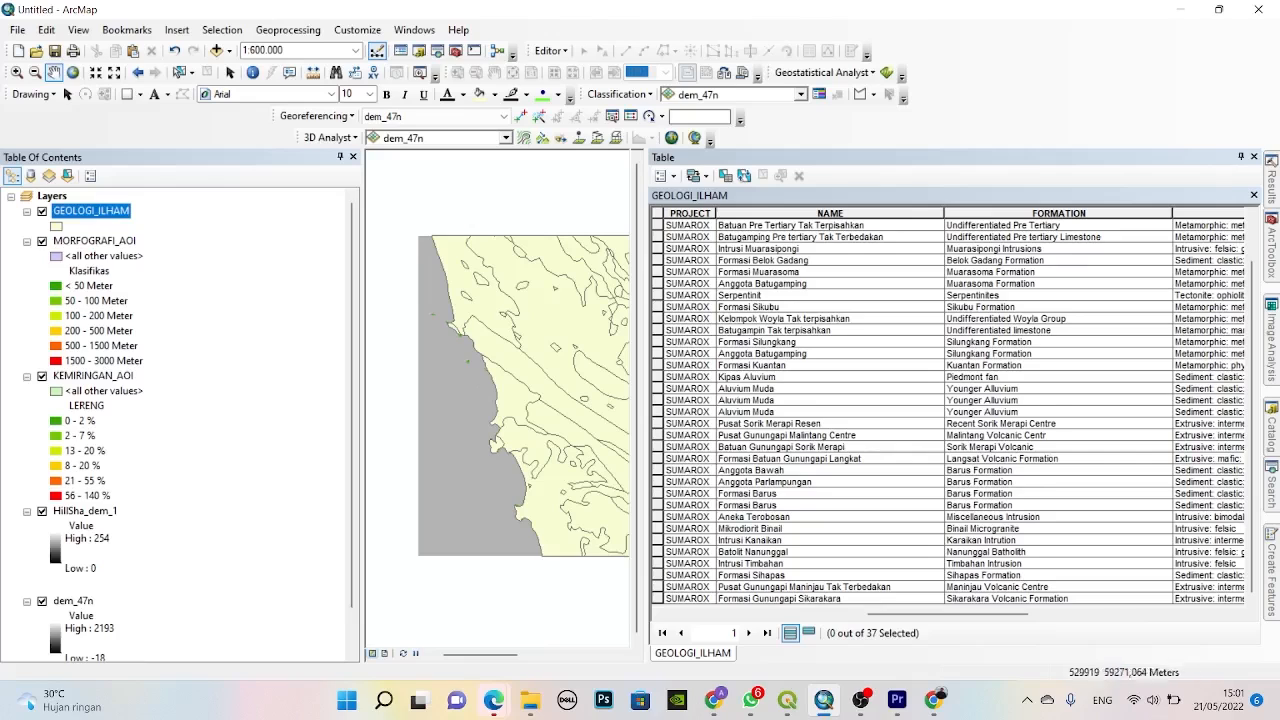
drag(646, 400, 463, 400)
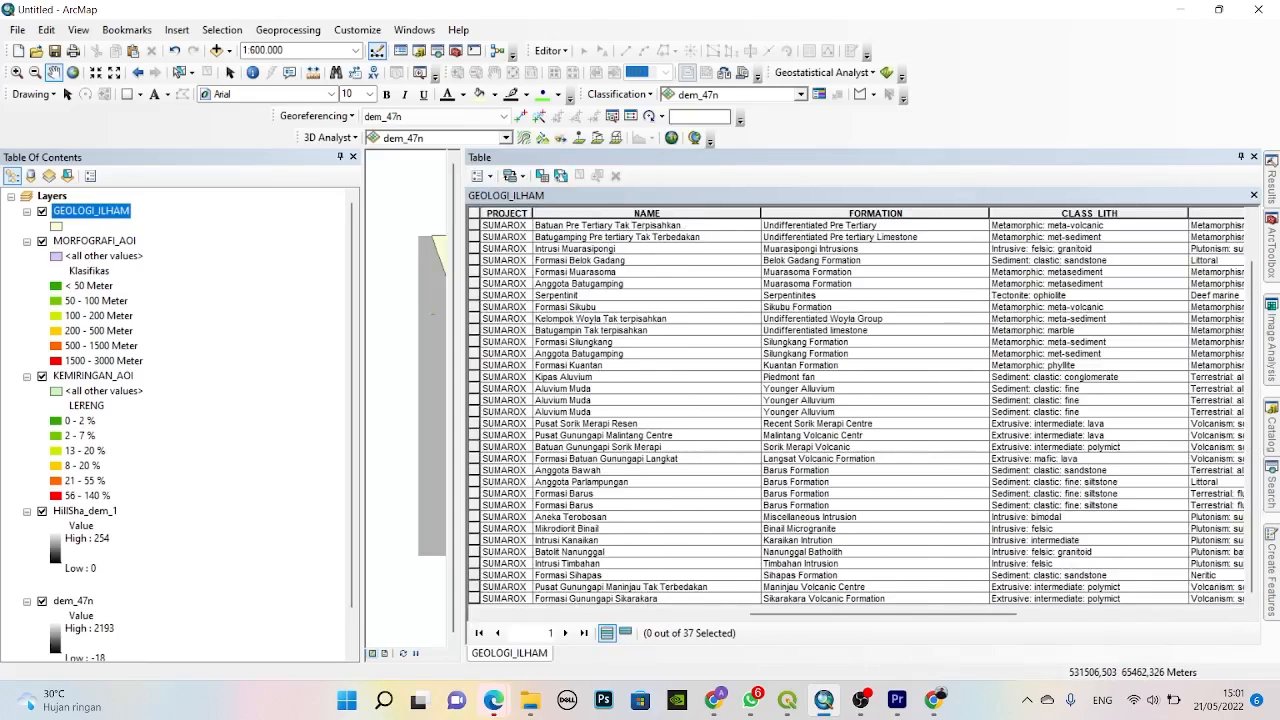
double_click(1089, 213)
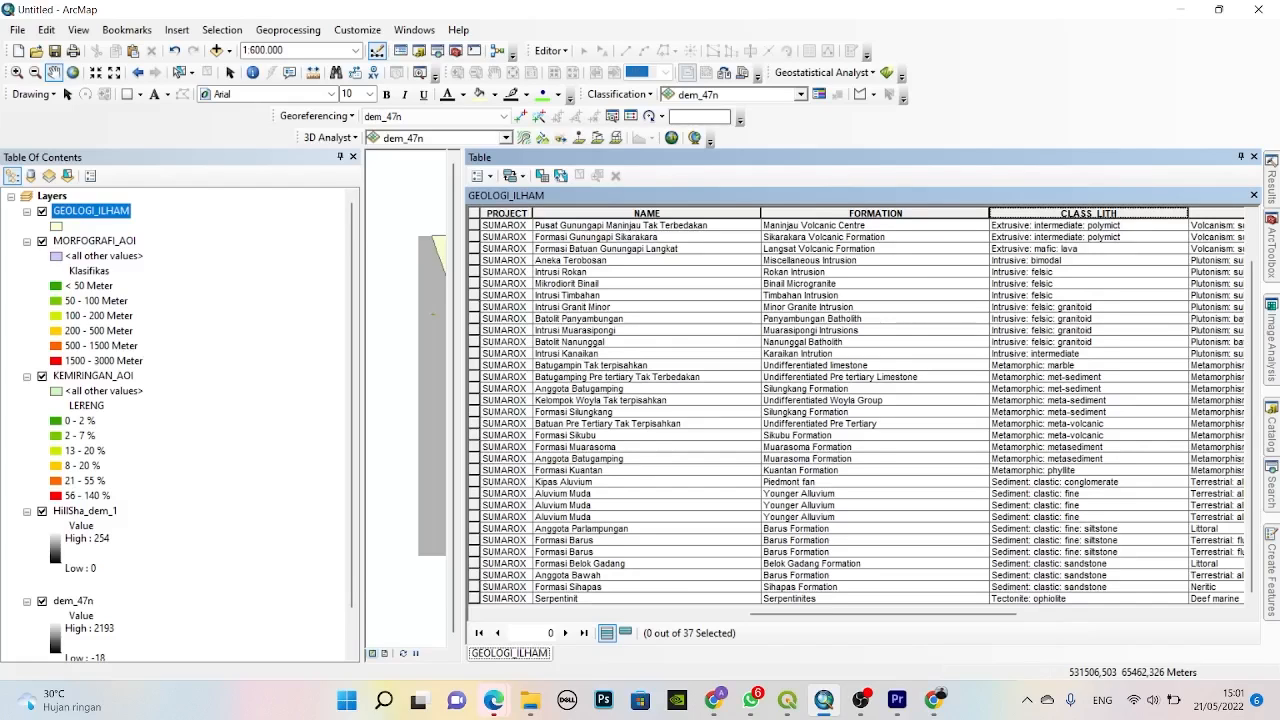
drag(883, 614, 1065, 614)
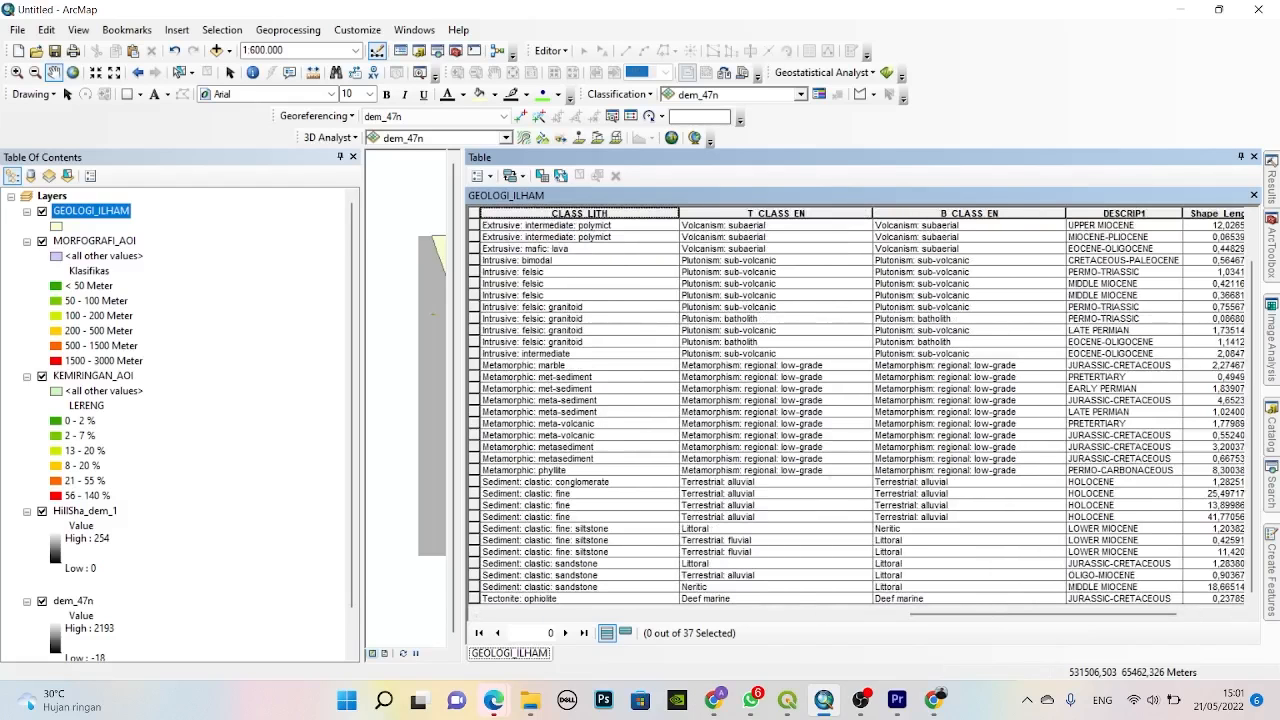
scroll(860, 410, up, 2)
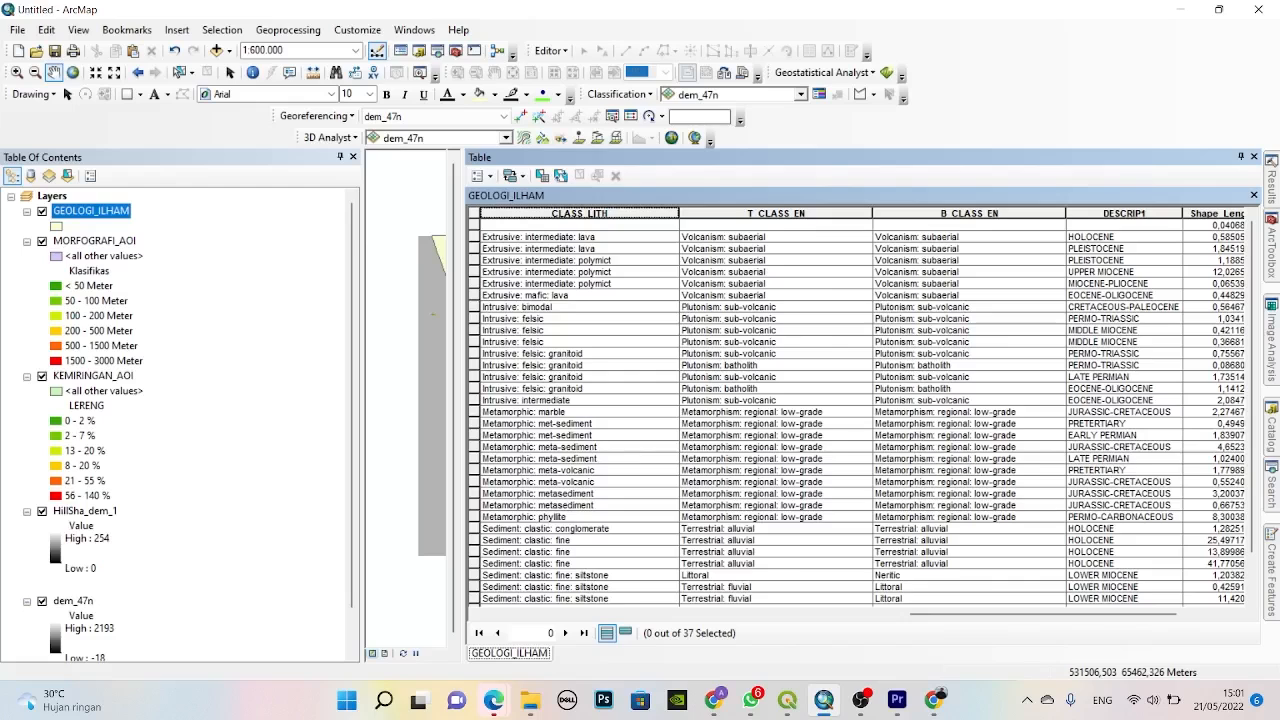
scroll(860, 410, down, 2)
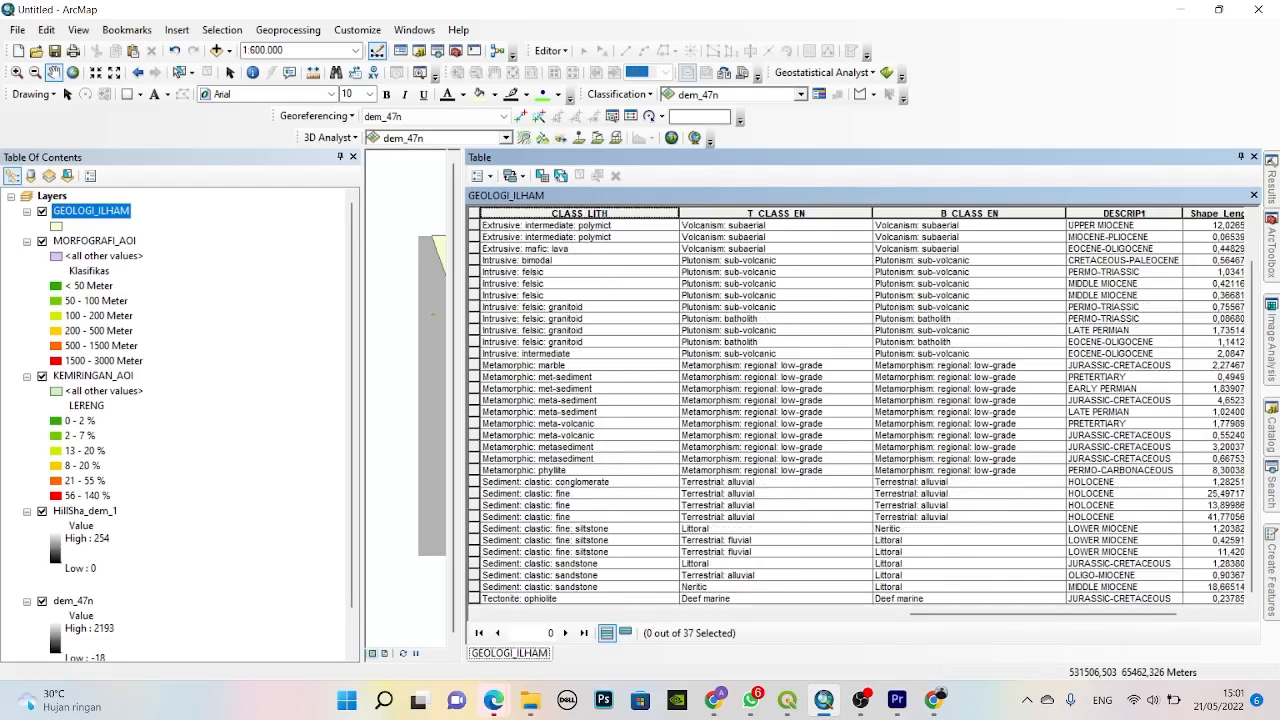
scroll(860, 410, right, 3)
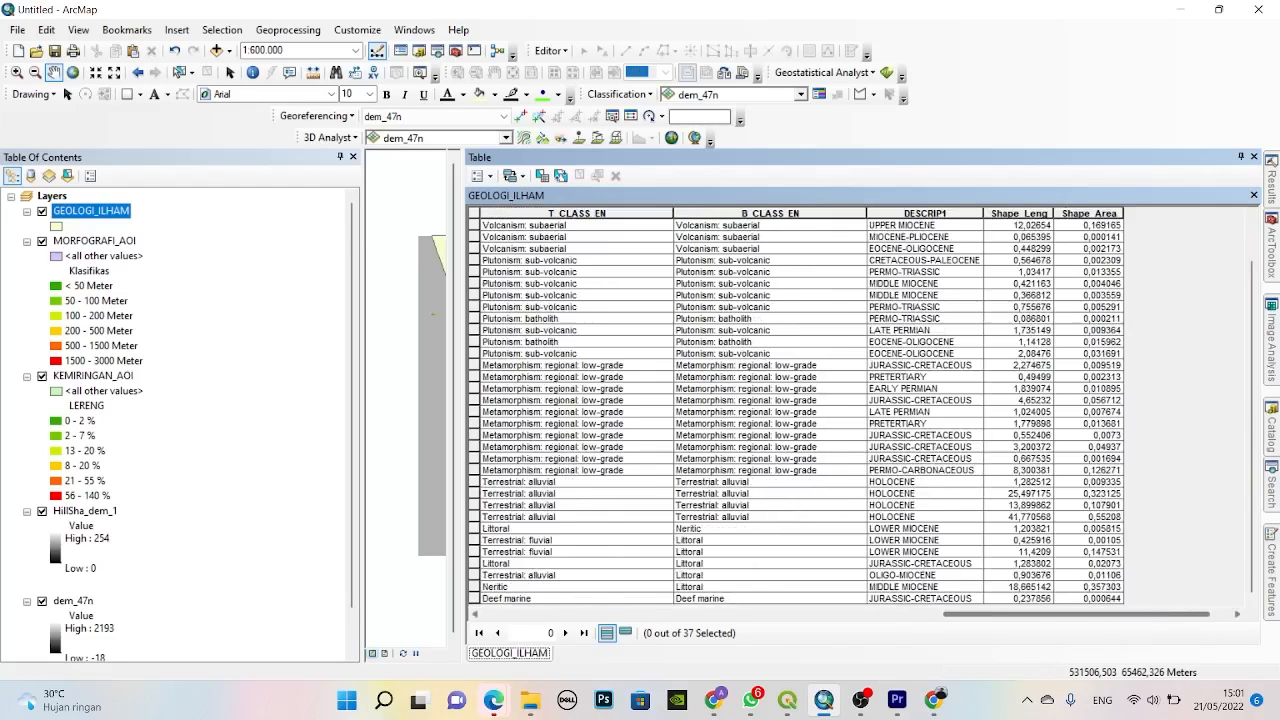
scroll(860, 410, left, 3)
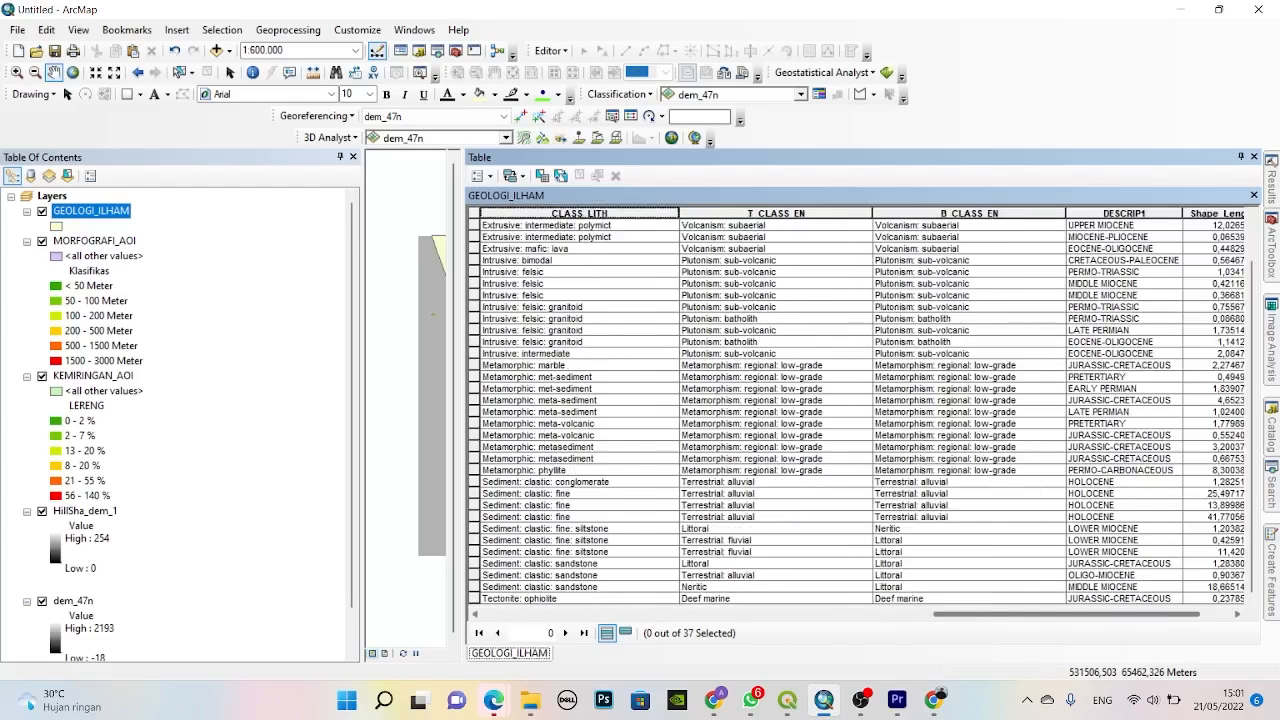
- Highlight the extrusive intermediate polymict and mafic lava records one by one to inspect their volcanism classes
click(474, 225)
click(474, 248)
click(474, 260)
click(474, 225)
click(474, 237)
click(474, 248)
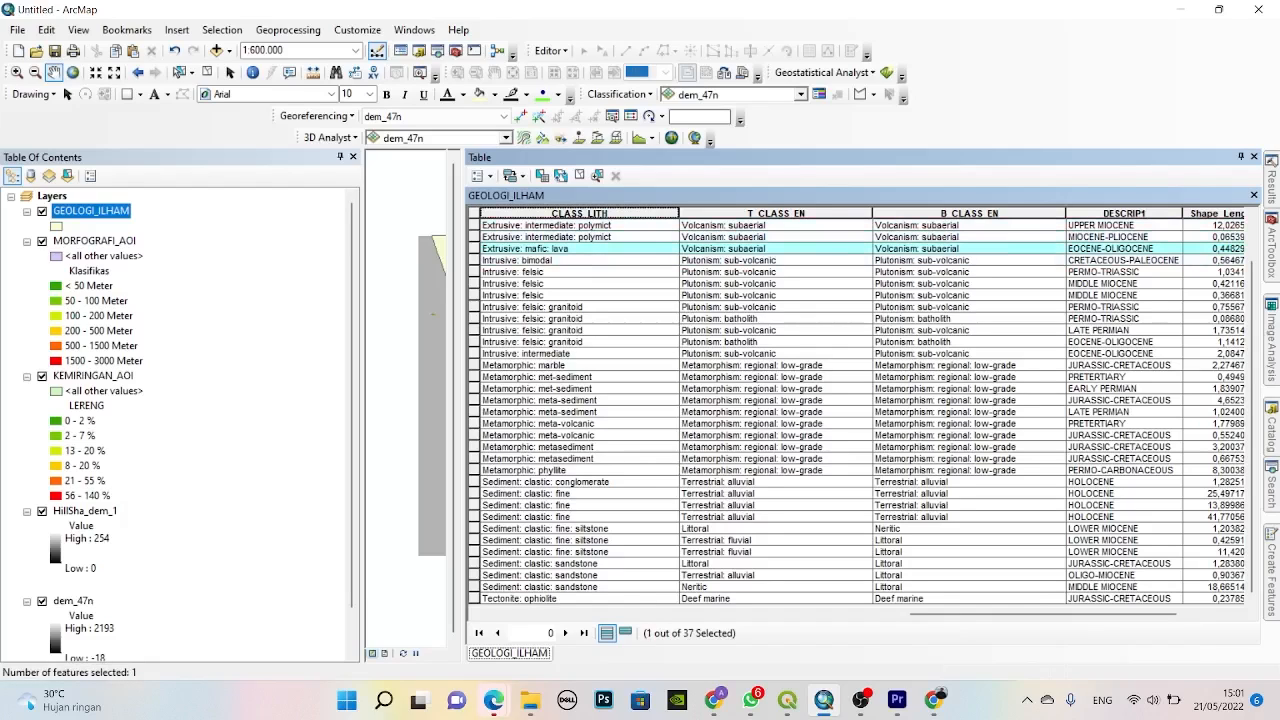
click(474, 225)
click(474, 237)
click(474, 248)
click(474, 225)
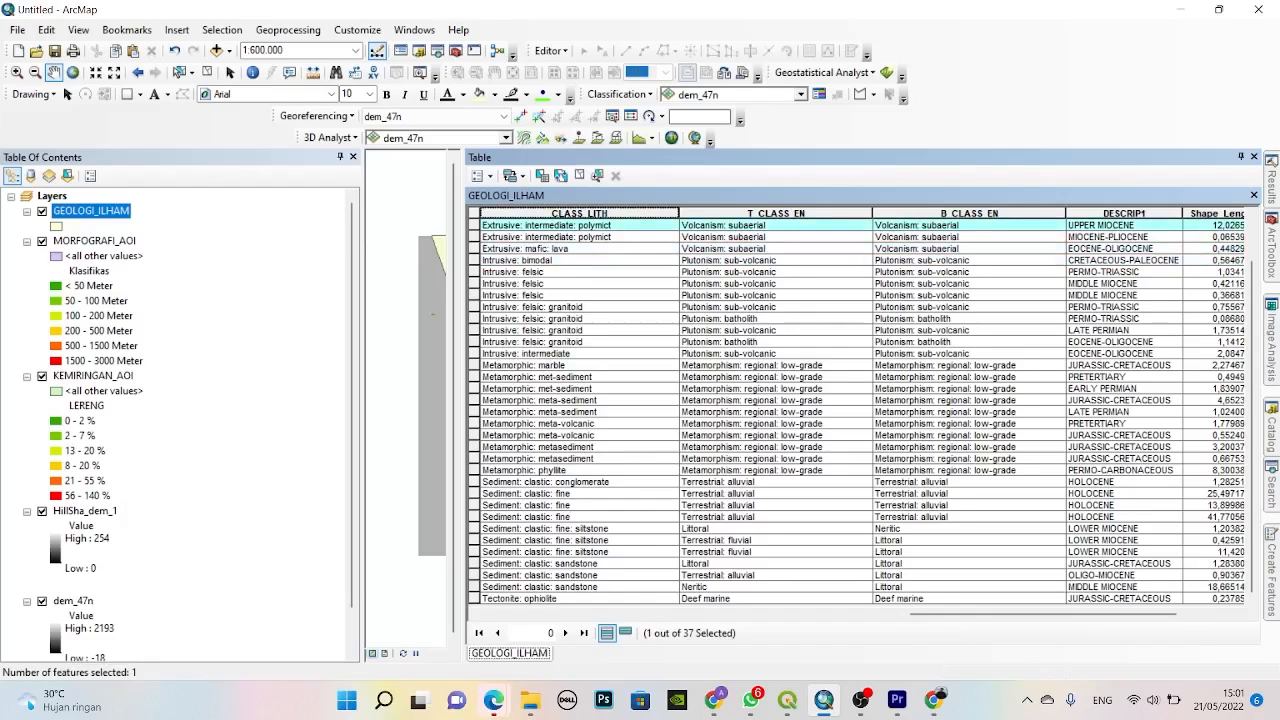
click(474, 237)
click(474, 248)
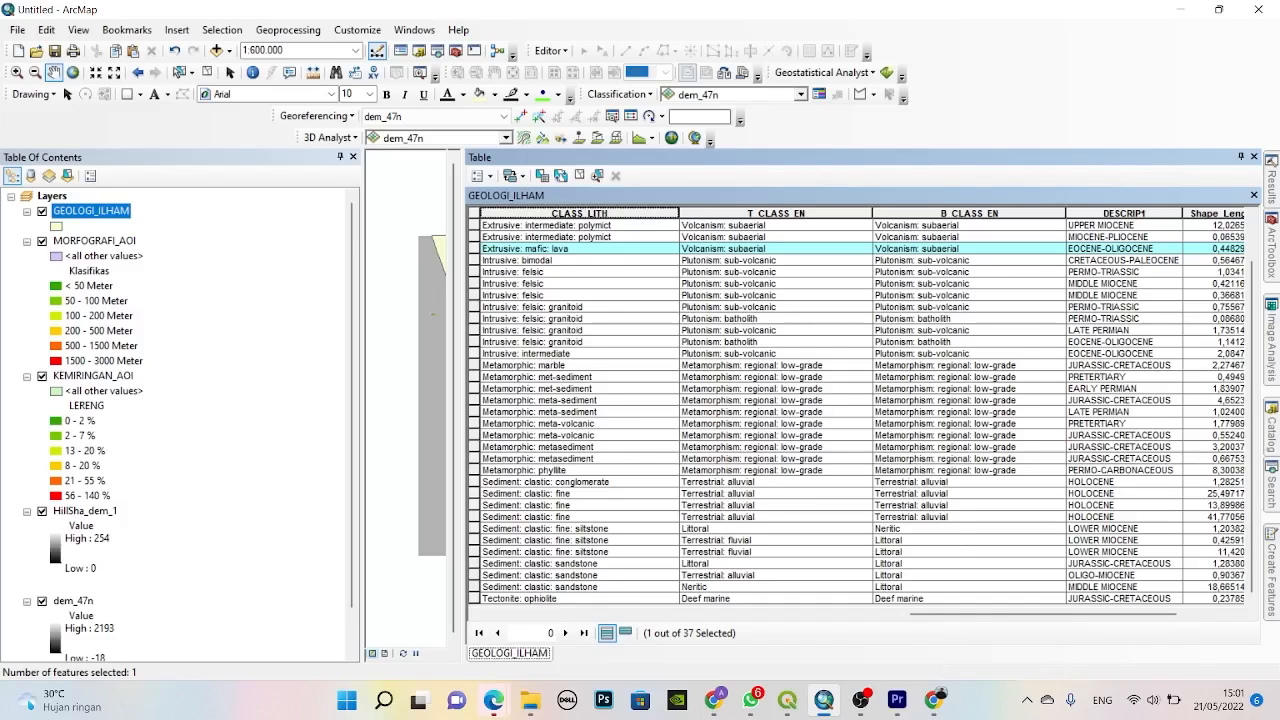
- Sort the geology records ascending by T_CLASS_EN and highlight the Deef marine and Littoral records in turn
double_click(776, 213)
scroll(860, 410, up, 2)
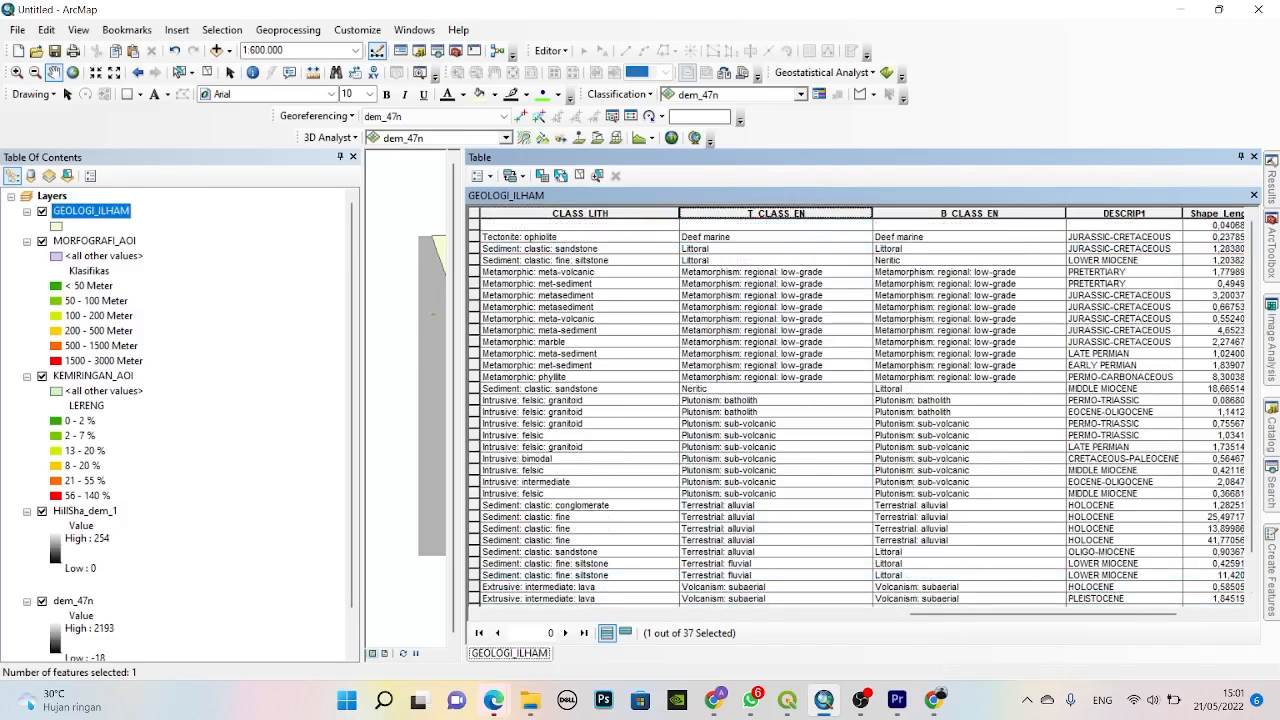
double_click(776, 213)
double_click(776, 213)
click(474, 237)
click(474, 249)
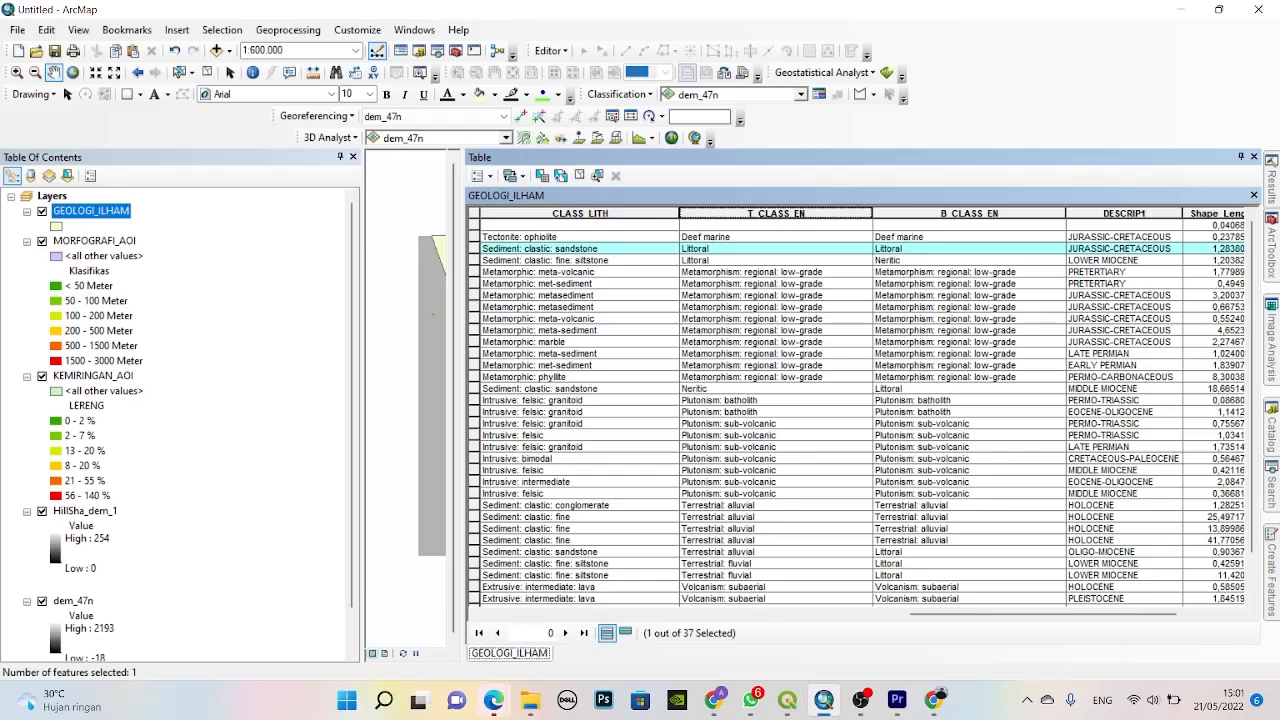
click(474, 237)
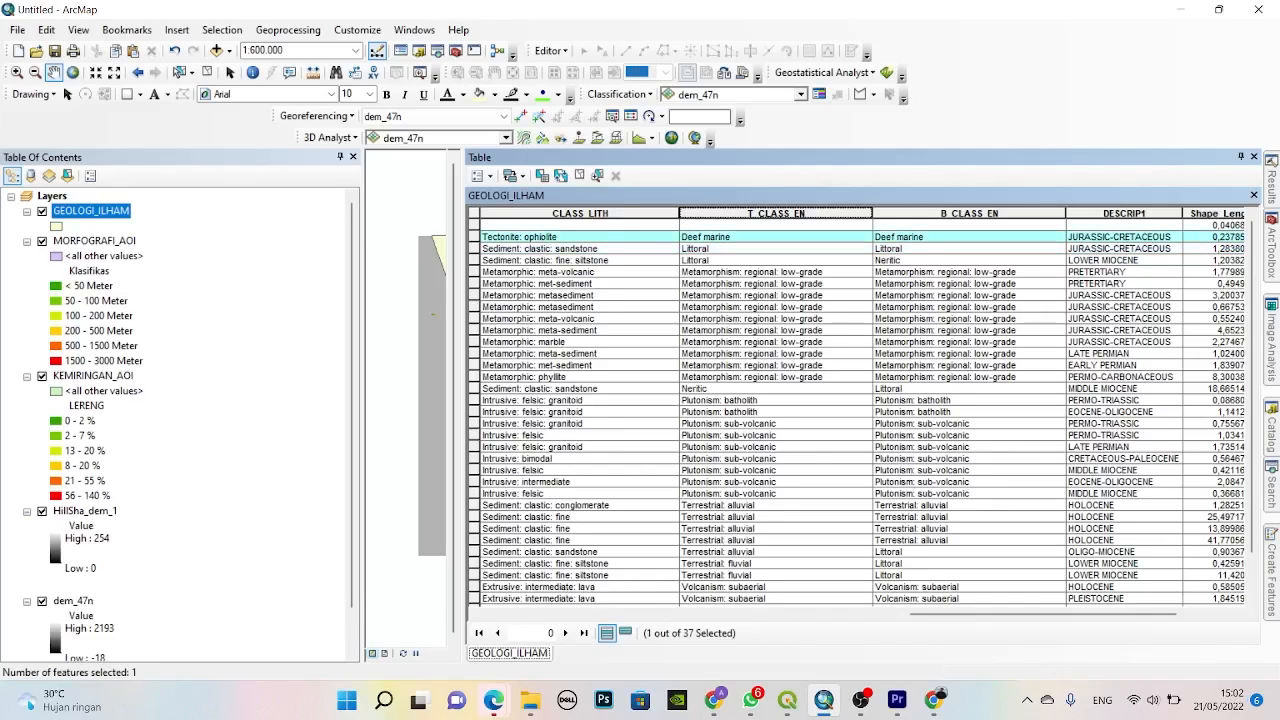
click(474, 249)
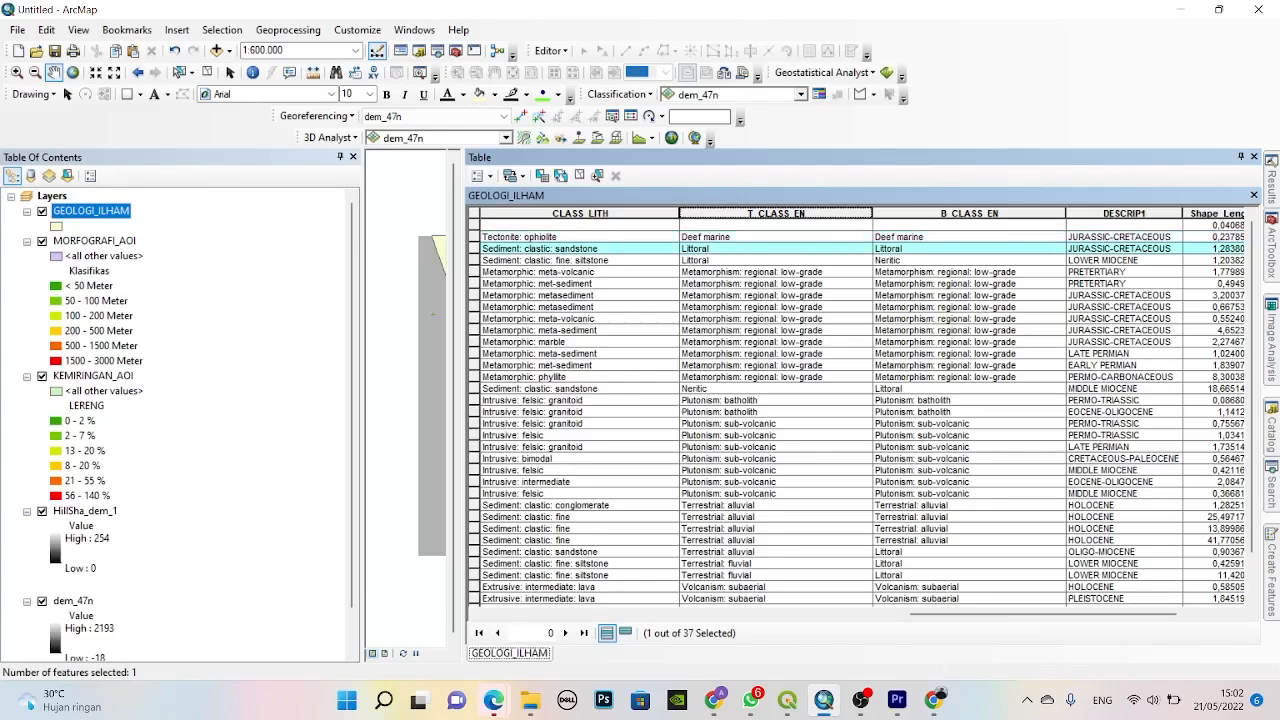
- Sort the geology records descending by T_CLASS_EN and highlight the Terrestrial: alluvial conglomerate and fine sediment records
double_click(776, 213)
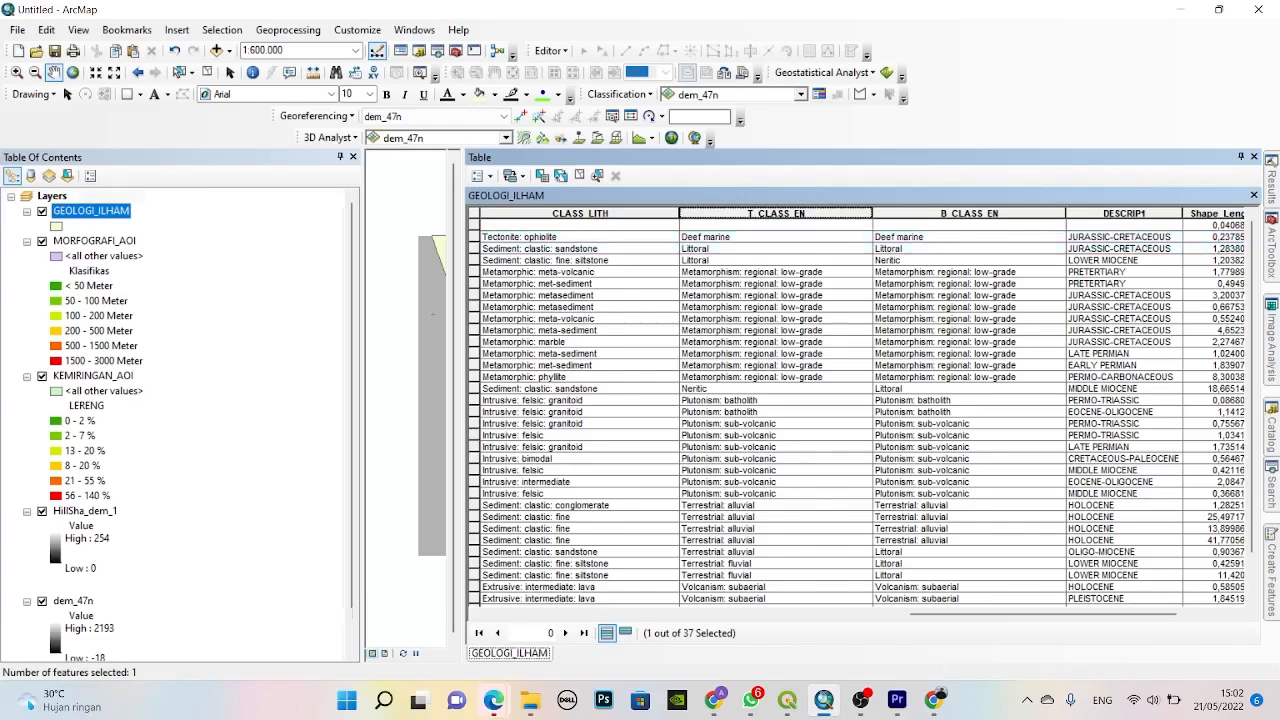
scroll(860, 410, down, 2)
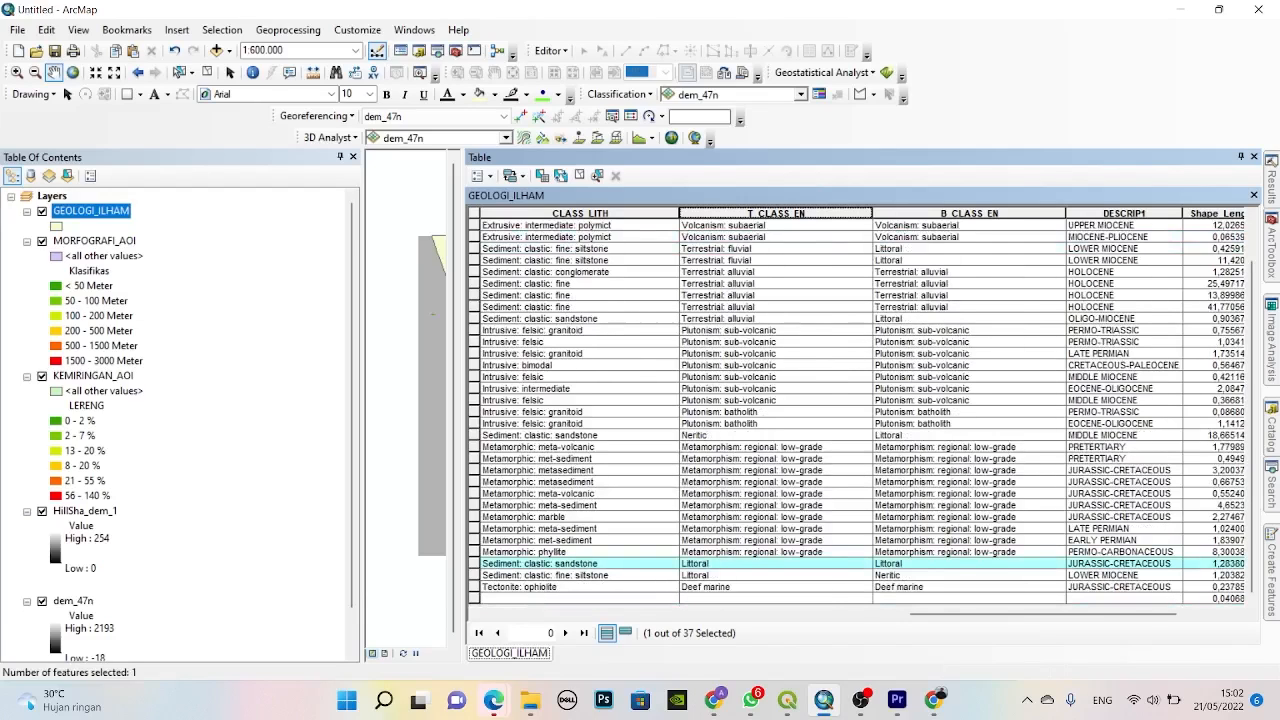
click(474, 284)
click(474, 272)
click(474, 284)
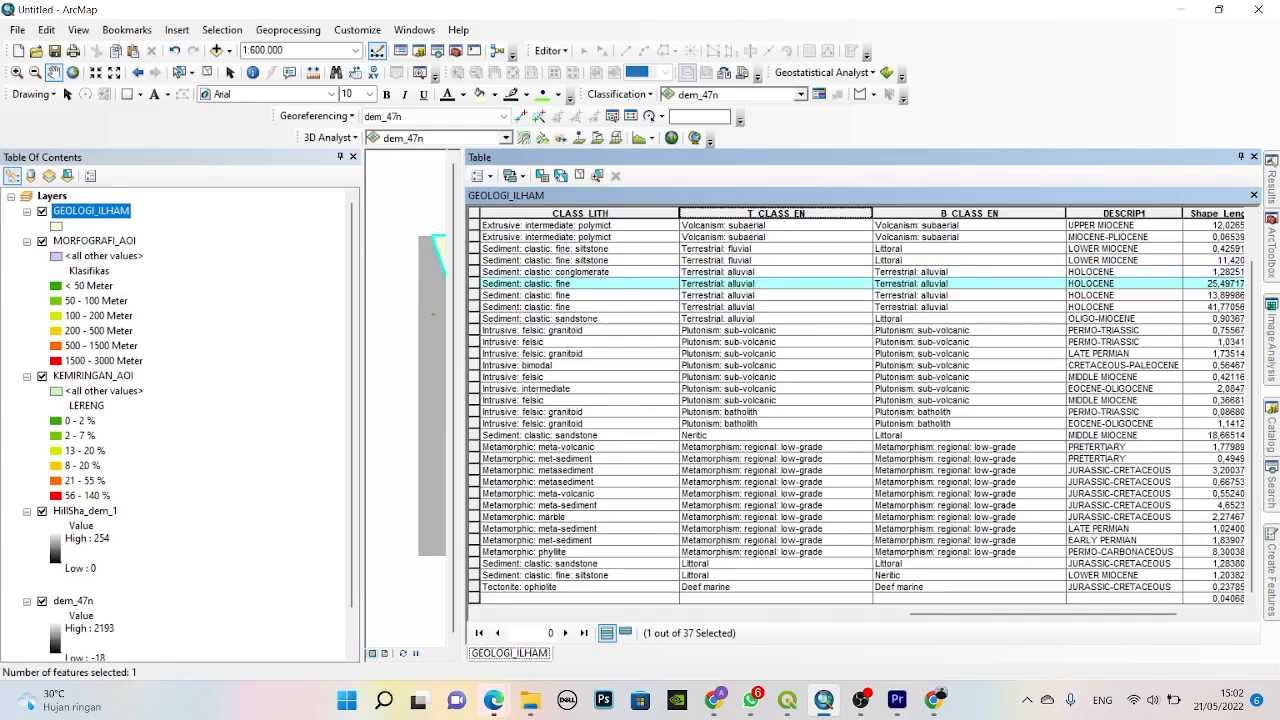
- Clear the selection in the GEOLOGI_ILHAM table and narrow the table so the whole map is visible
drag(463, 400, 893, 323)
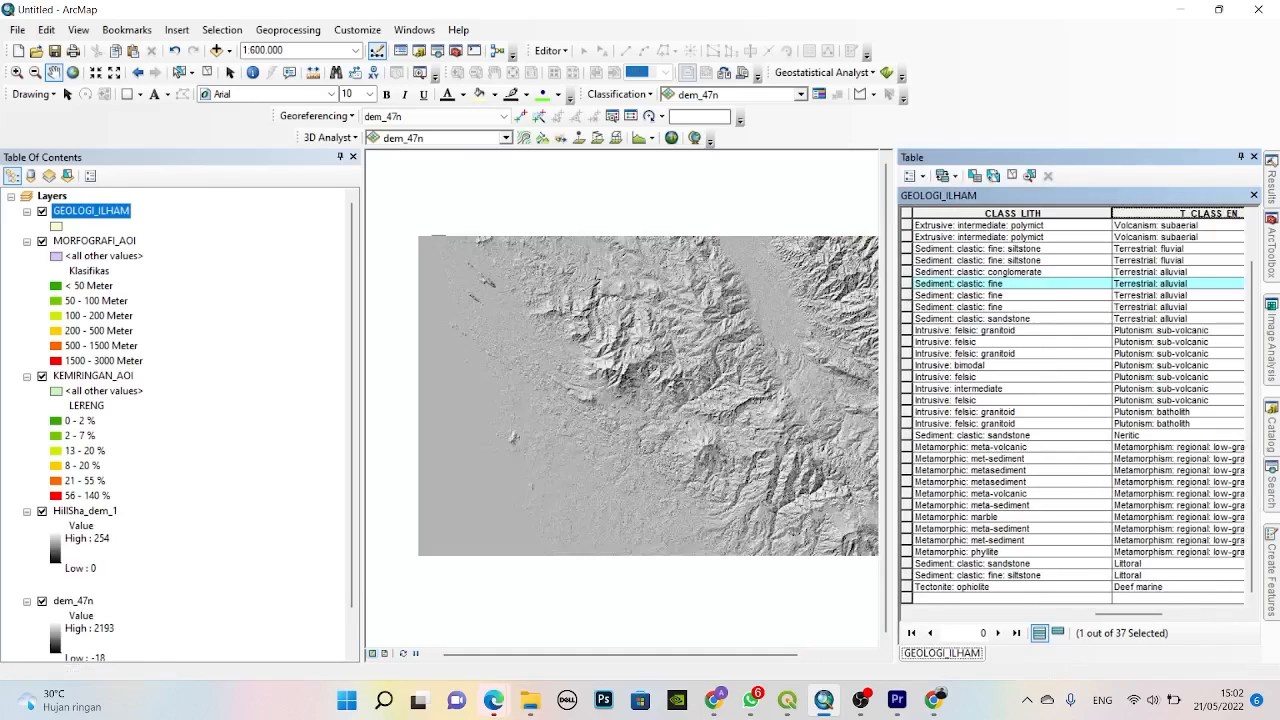
click(1012, 176)
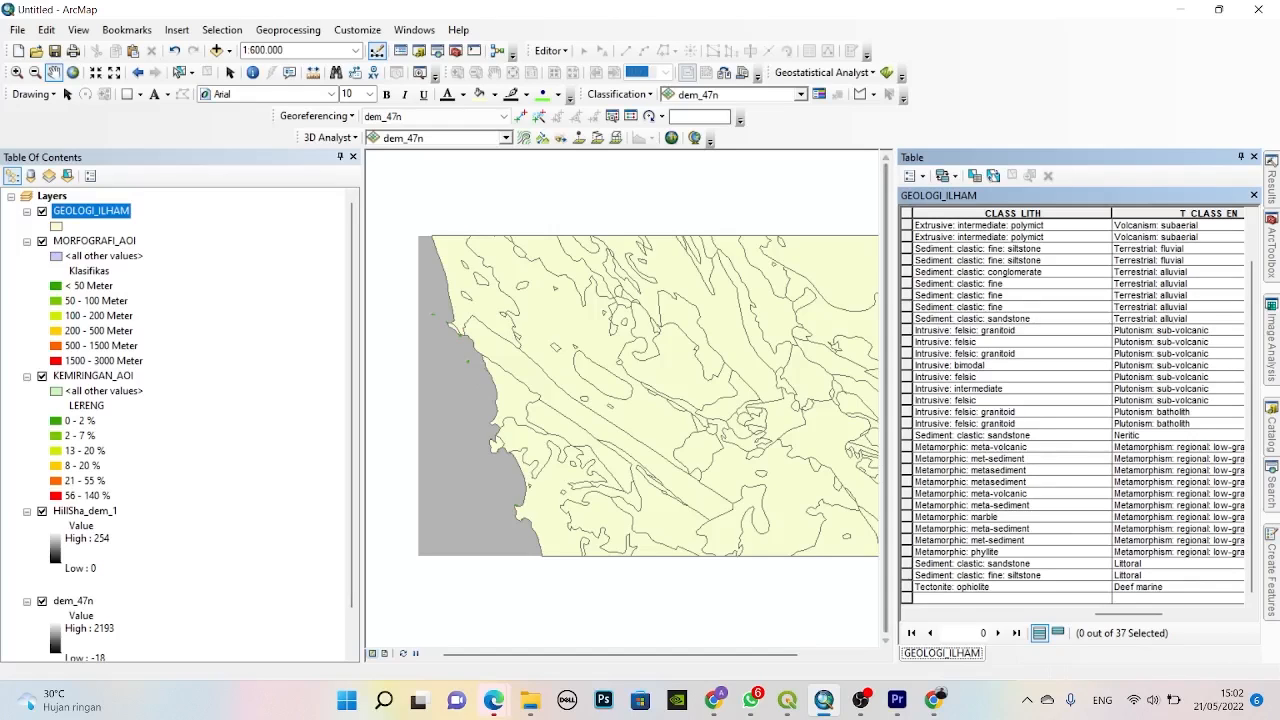
drag(895, 400, 1048, 400)
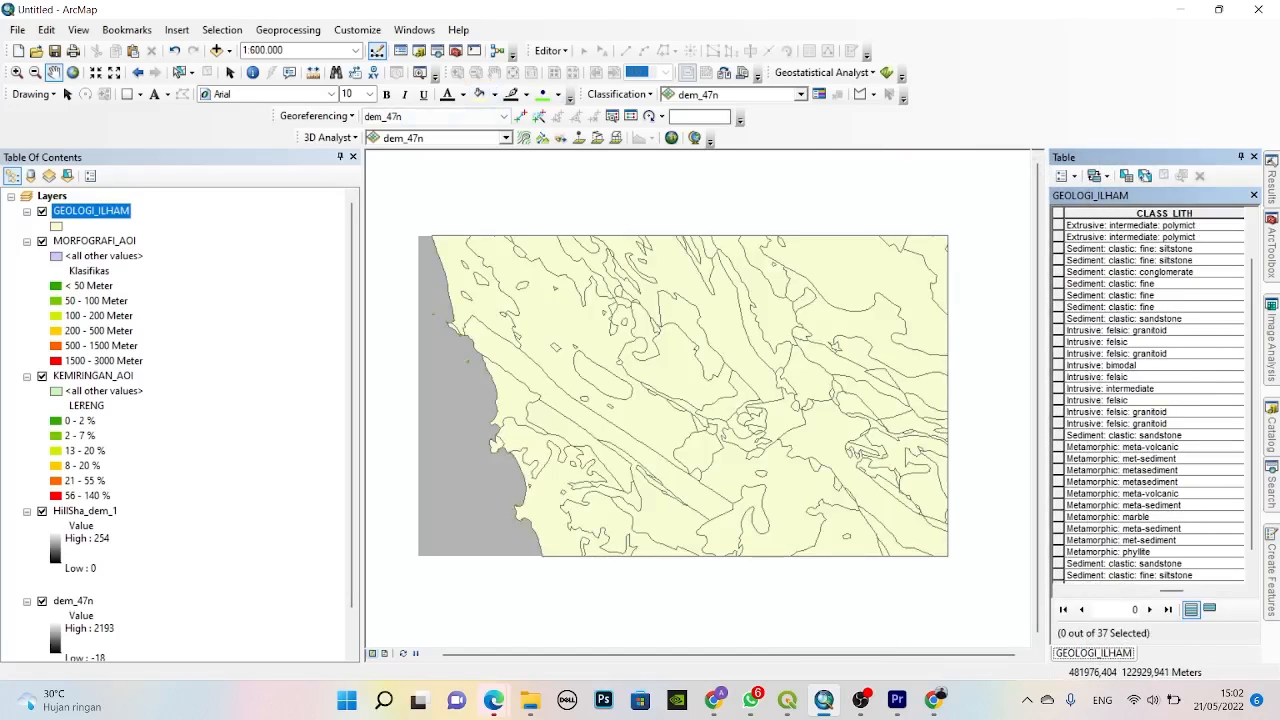
- Reorder the layers so that MORFOGRAFI_AOI and KEMIRINGAN_AOI lie above GEOLOGI_ILHAM
drag(95, 241, 95, 206)
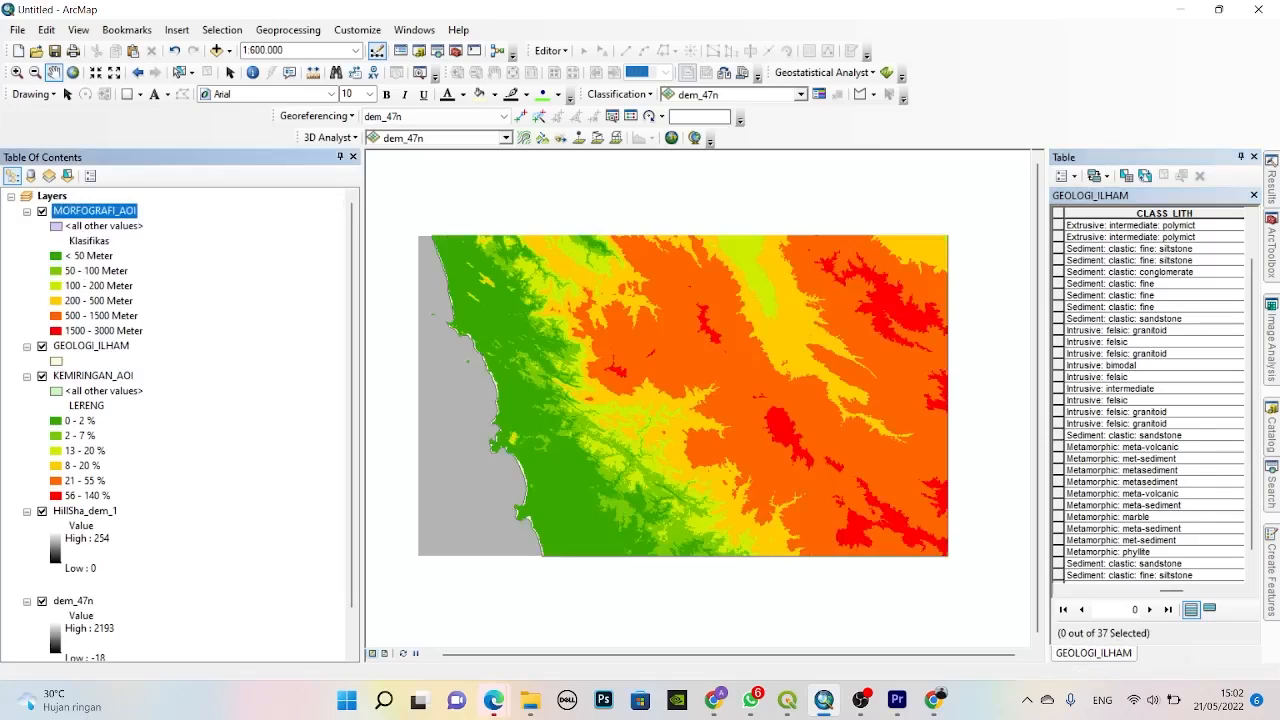
drag(93, 376, 93, 341)
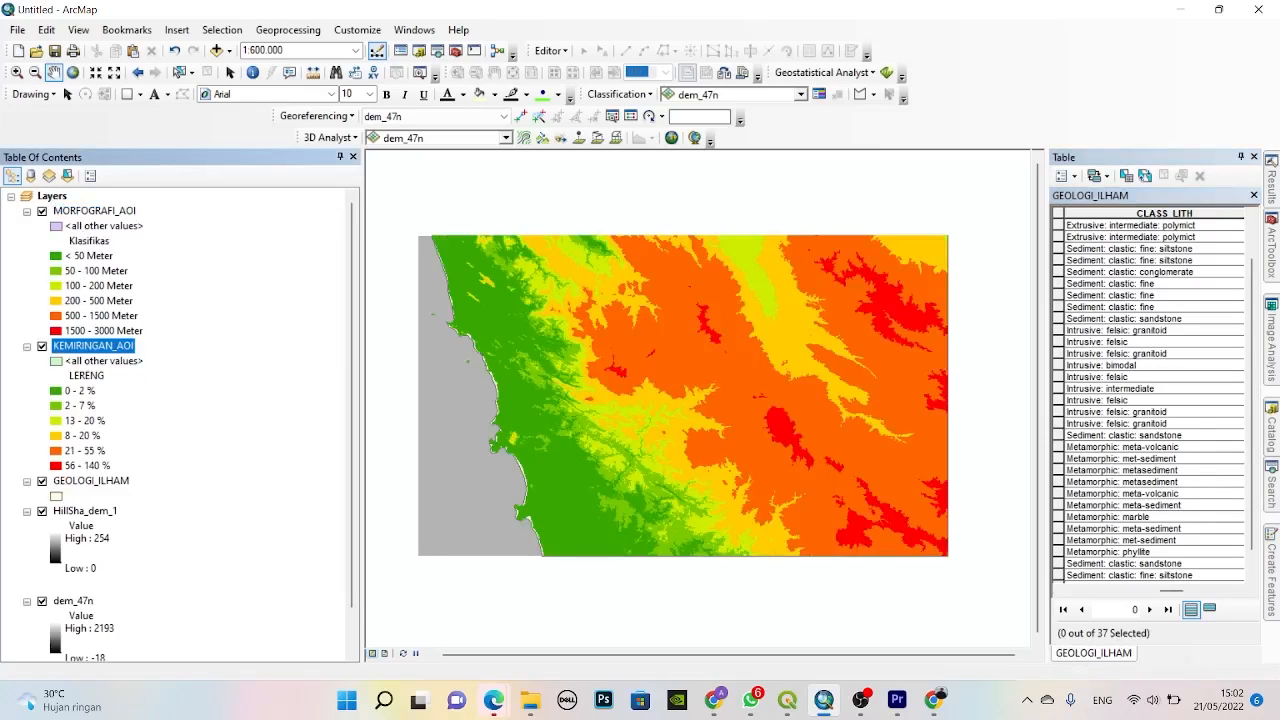
- Review the elevation classes of MORFOGRAFI_AOI alongside the slope classes of KEMIRINGAN_AOI in the layer list
click(95, 211)
click(103, 331)
click(95, 211)
click(93, 346)
click(95, 211)
click(103, 331)
click(93, 346)
click(95, 211)
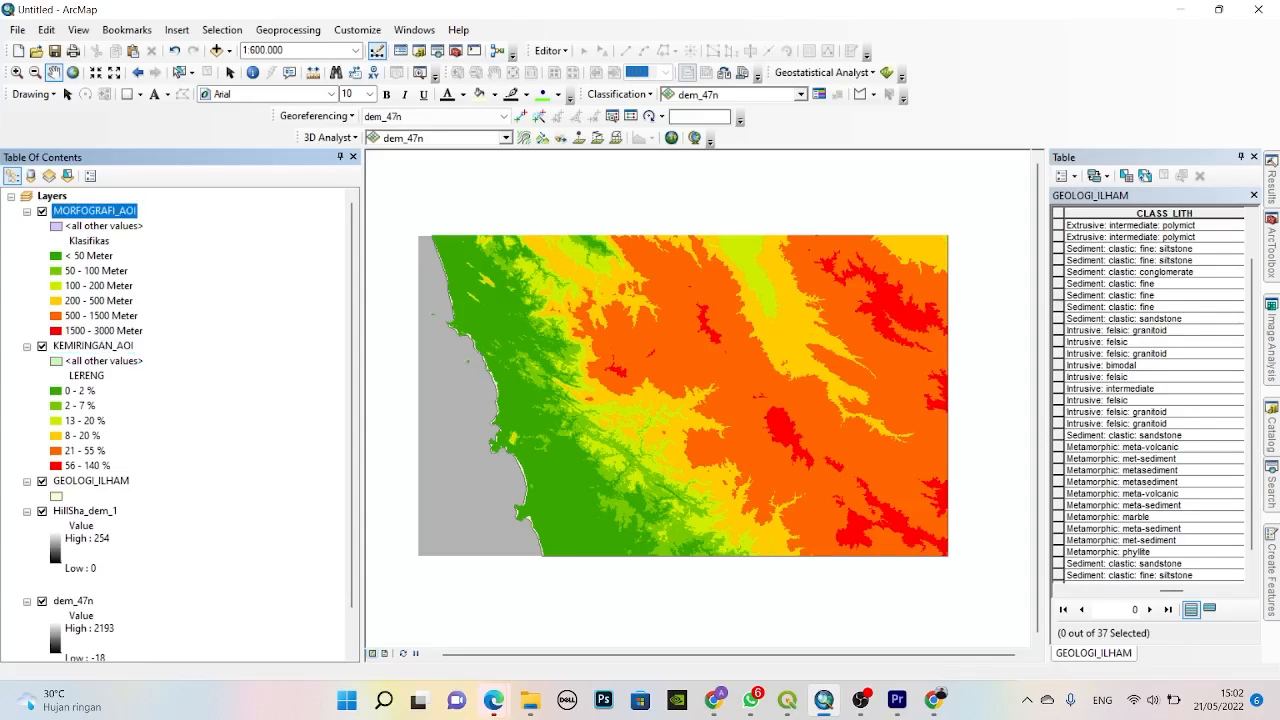
- Move the dem_47n layer above all other layers
click(81, 526)
click(73, 601)
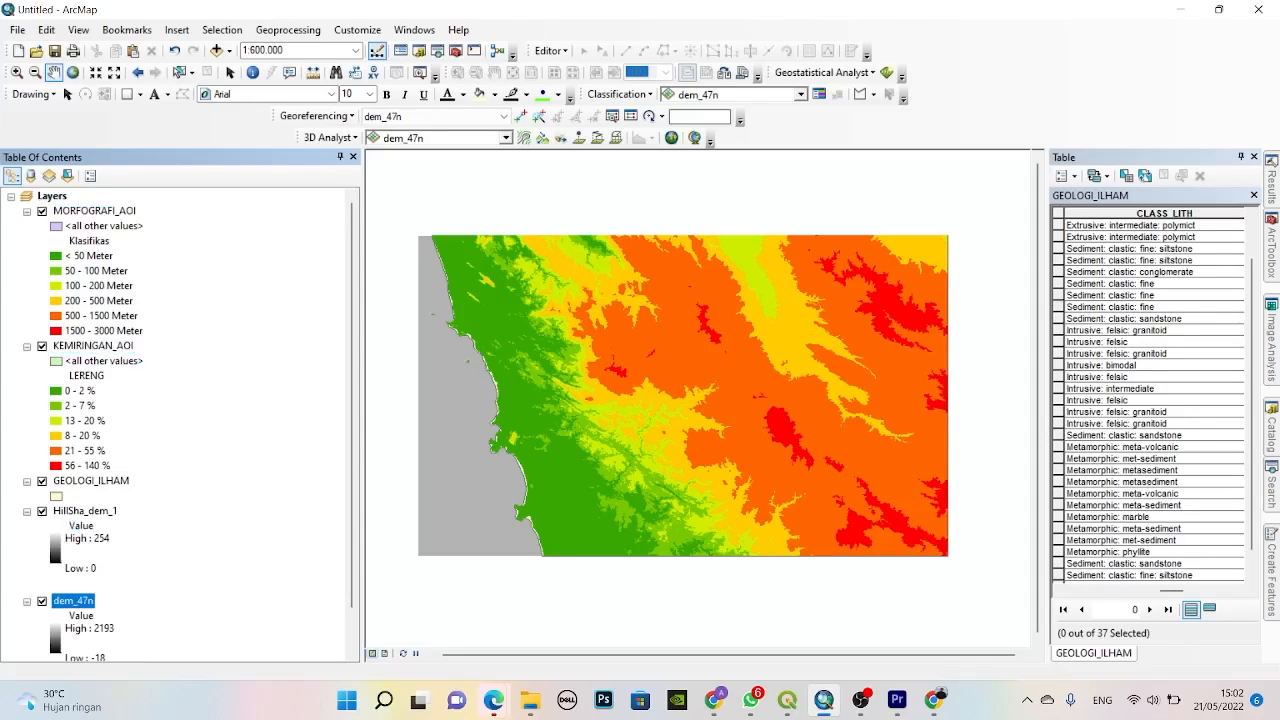
drag(73, 601, 73, 205)
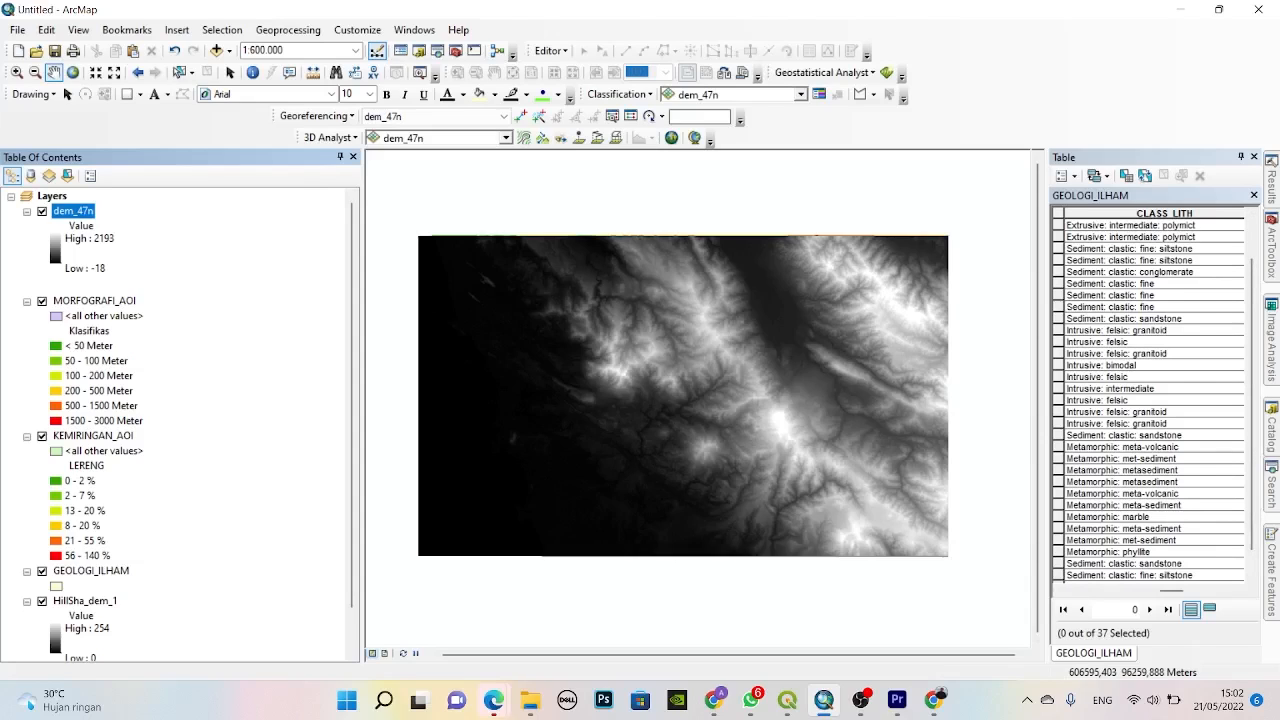
- Search the tools for "slope" and open the Slope (Spatial Analyst) tool
click(1271, 487)
drag(1072, 220, 1010, 220)
text(slope)
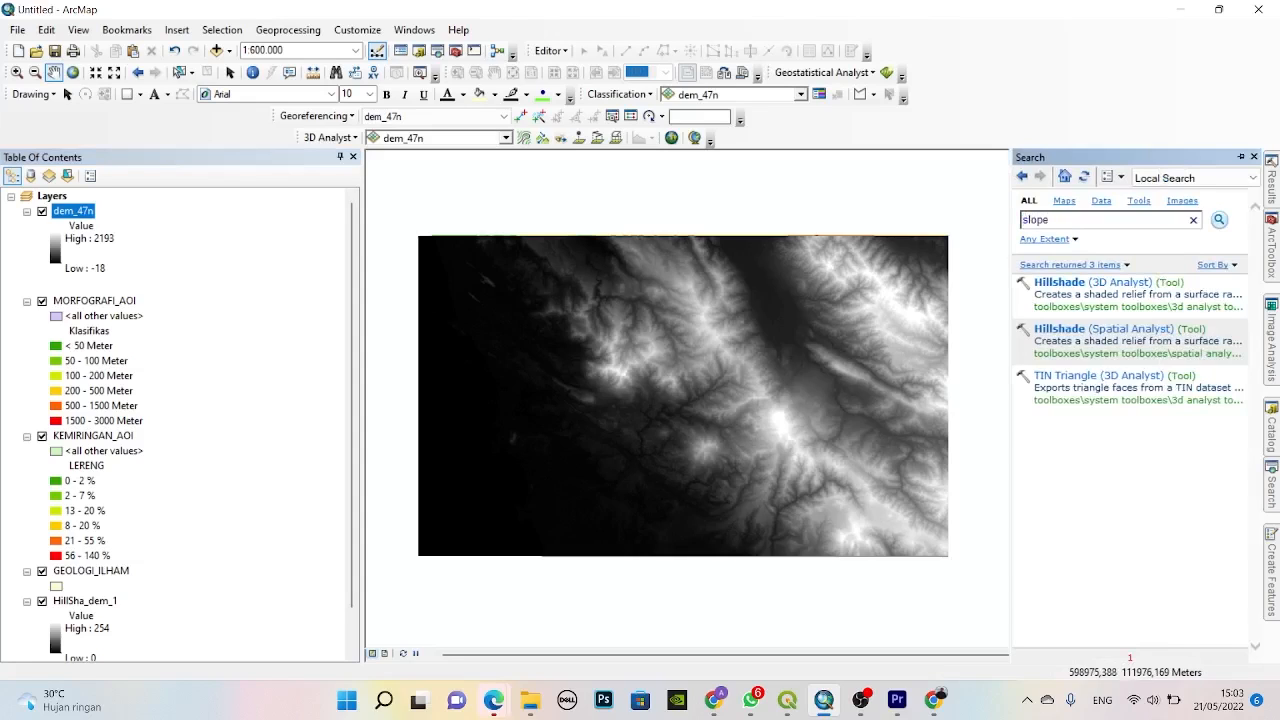
key(Return)
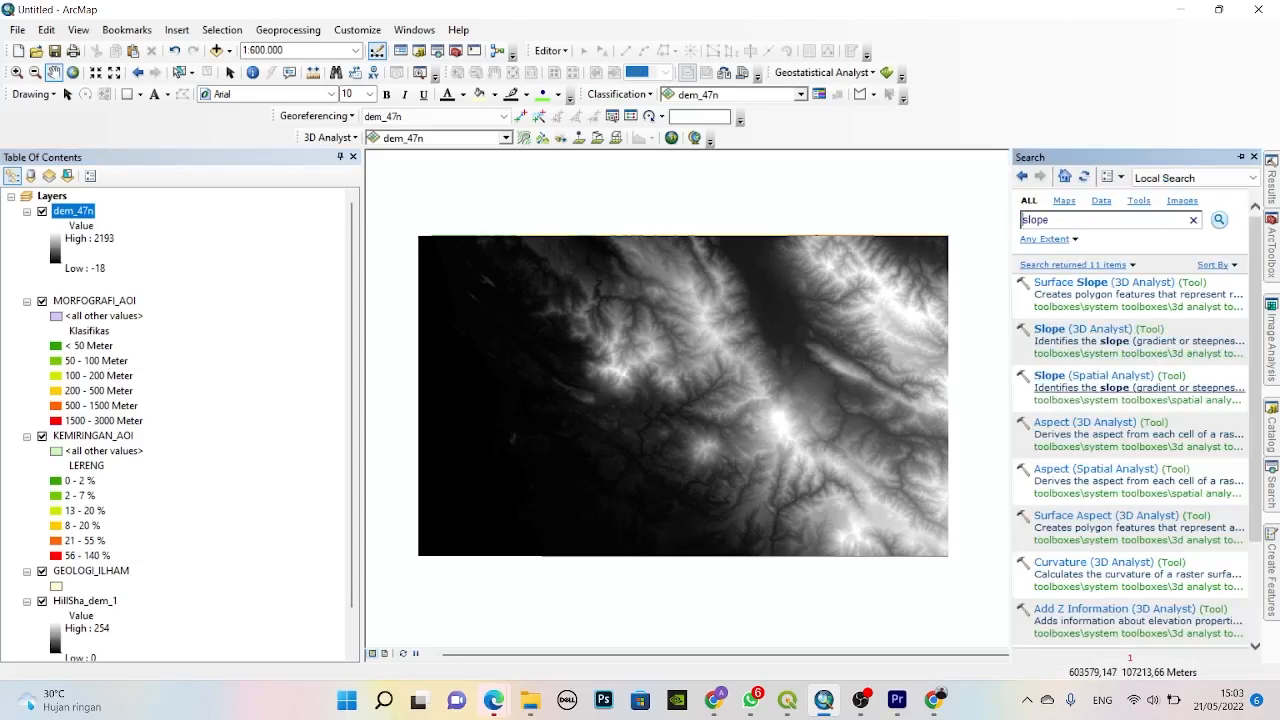
click(1093, 375)
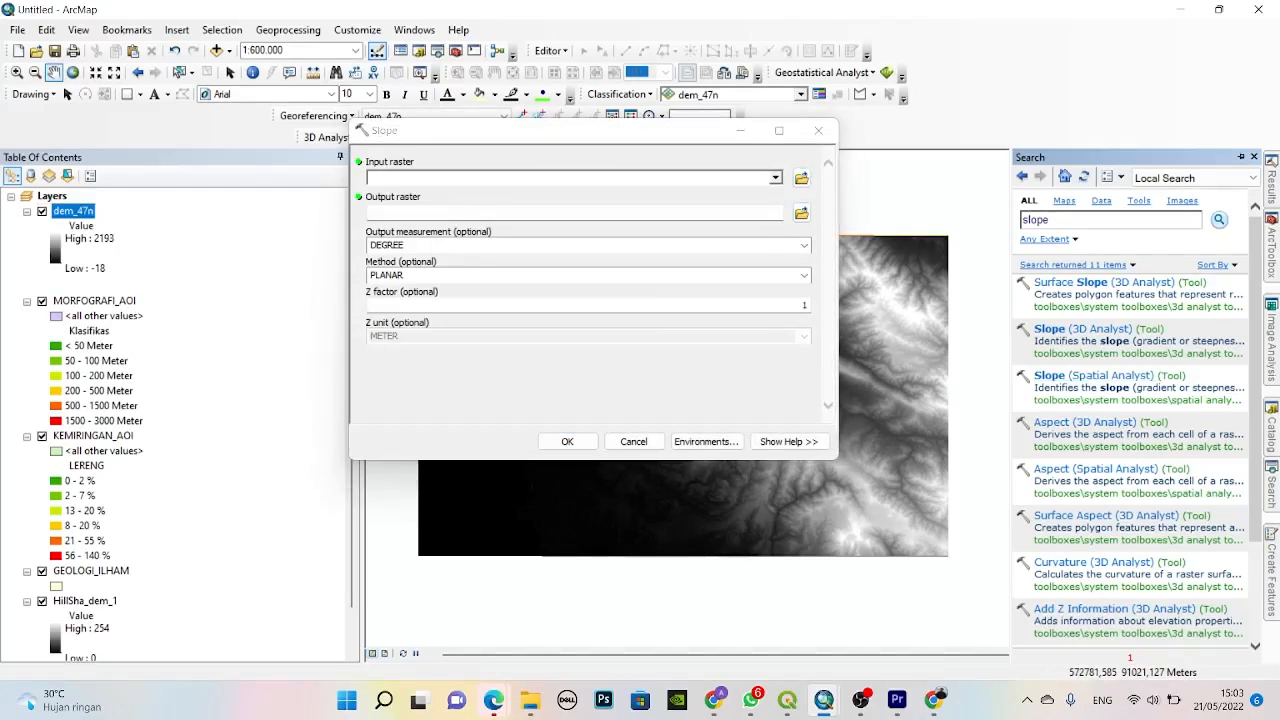
- Set dem_47n as the Slope tool's input raster and PERCENT_RISE as its output measurement
drag(73, 211, 560, 178)
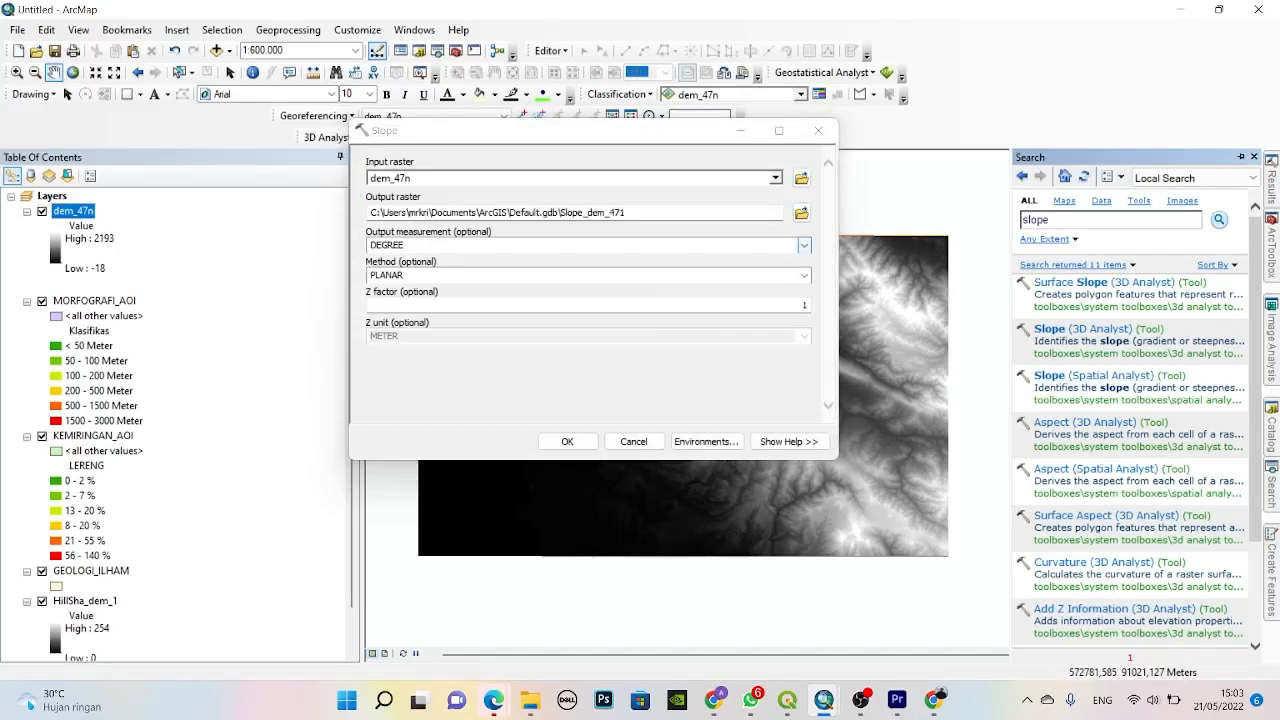
click(804, 245)
click(804, 246)
click(804, 275)
click(804, 245)
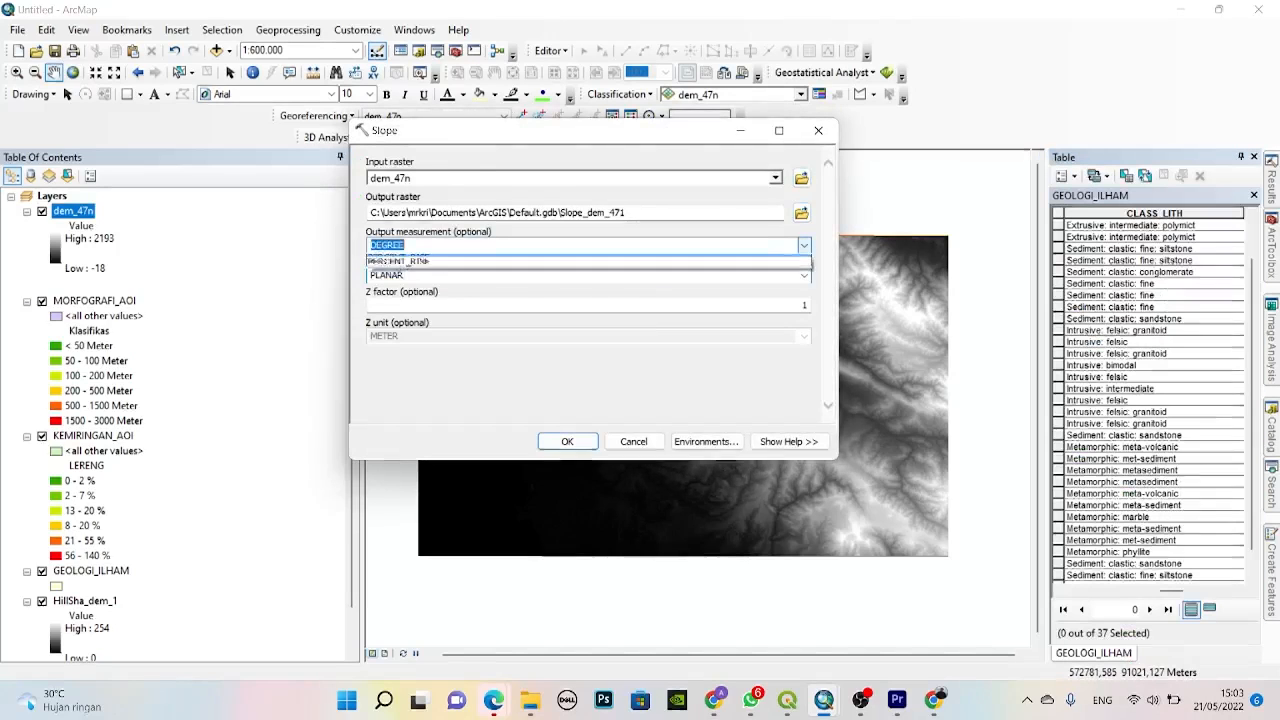
click(700, 272)
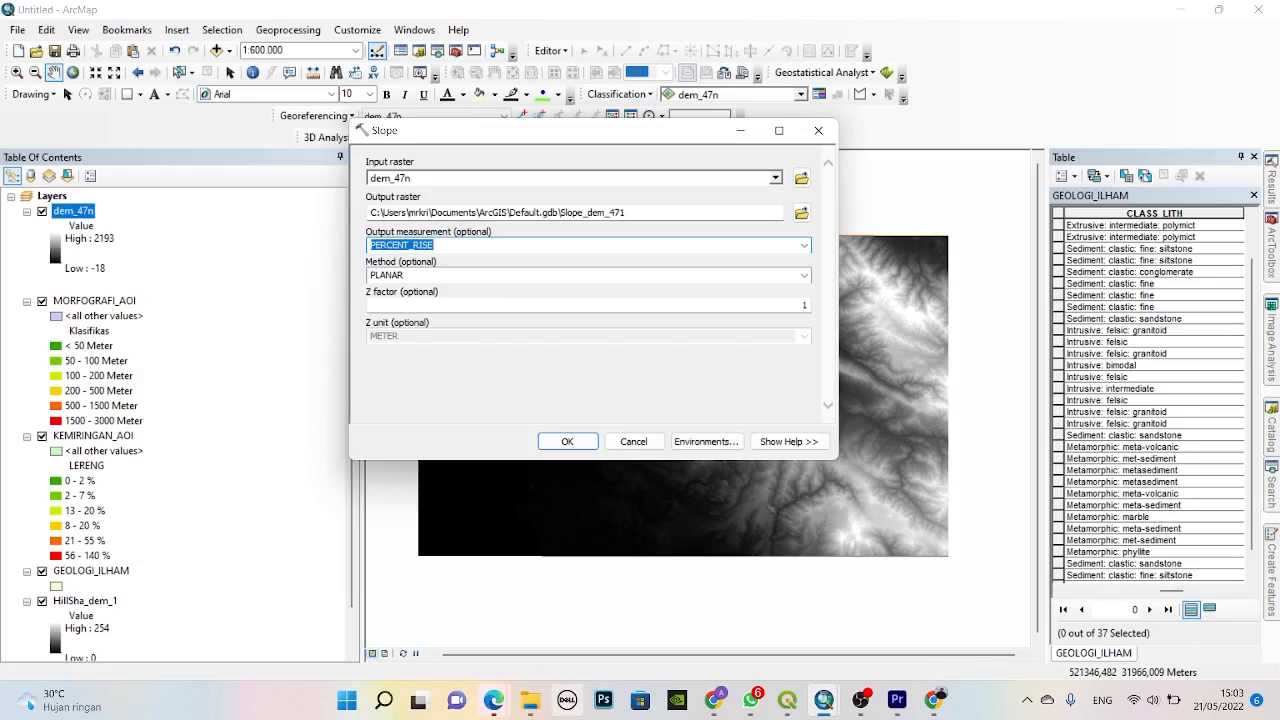
- Switch to Microsoft Edge and search the web in a new tab for "klasifikasi slope van zuidam"
mouse_move(787, 699)
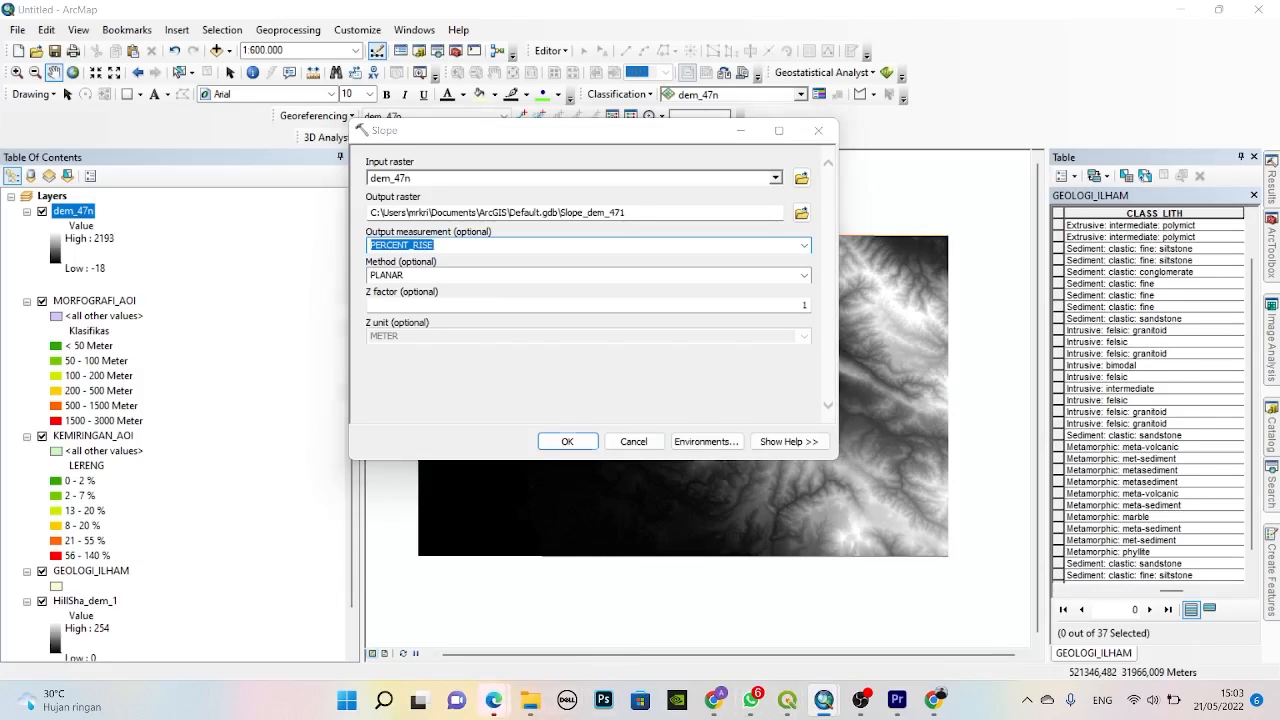
mouse_move(494, 699)
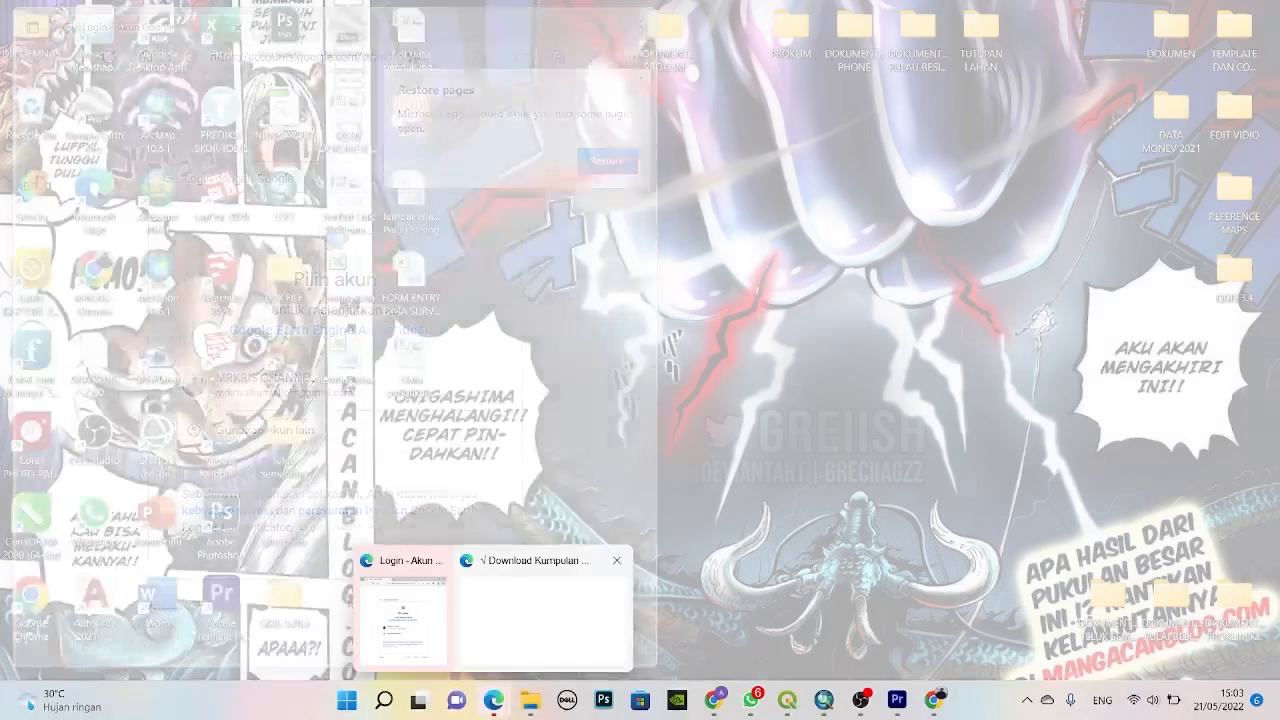
click(540, 610)
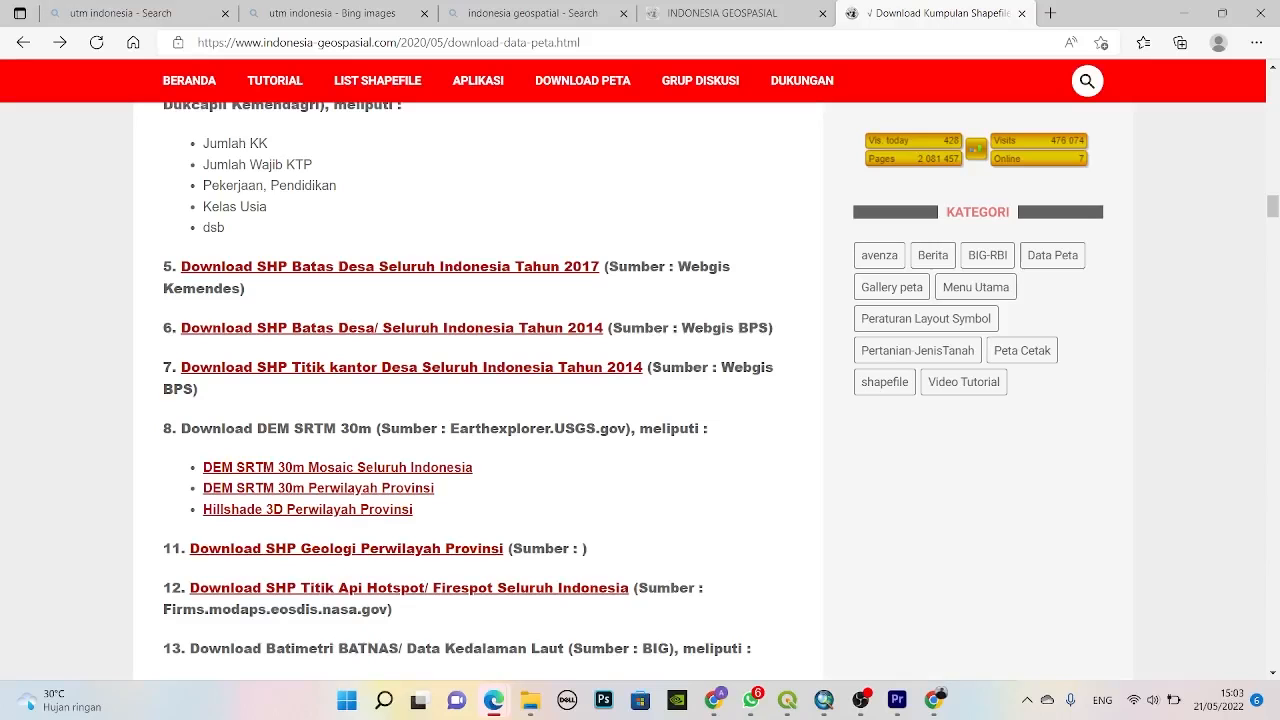
click(1050, 13)
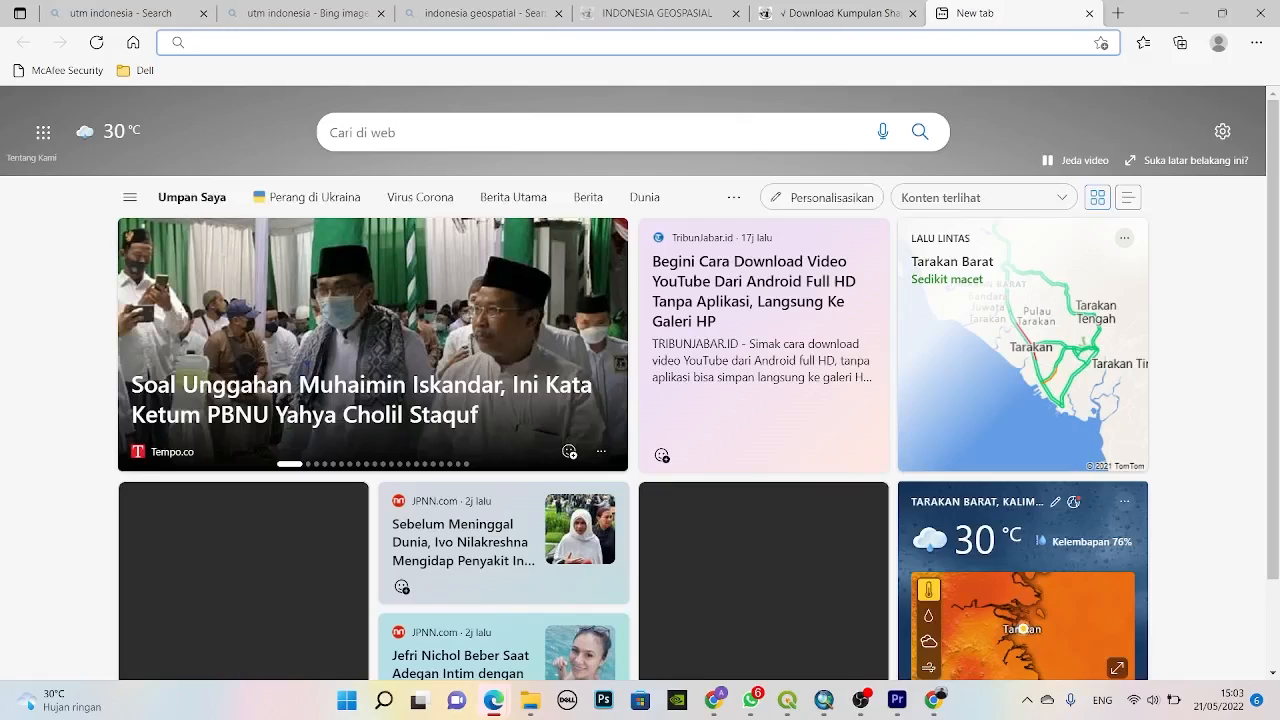
text(kl)
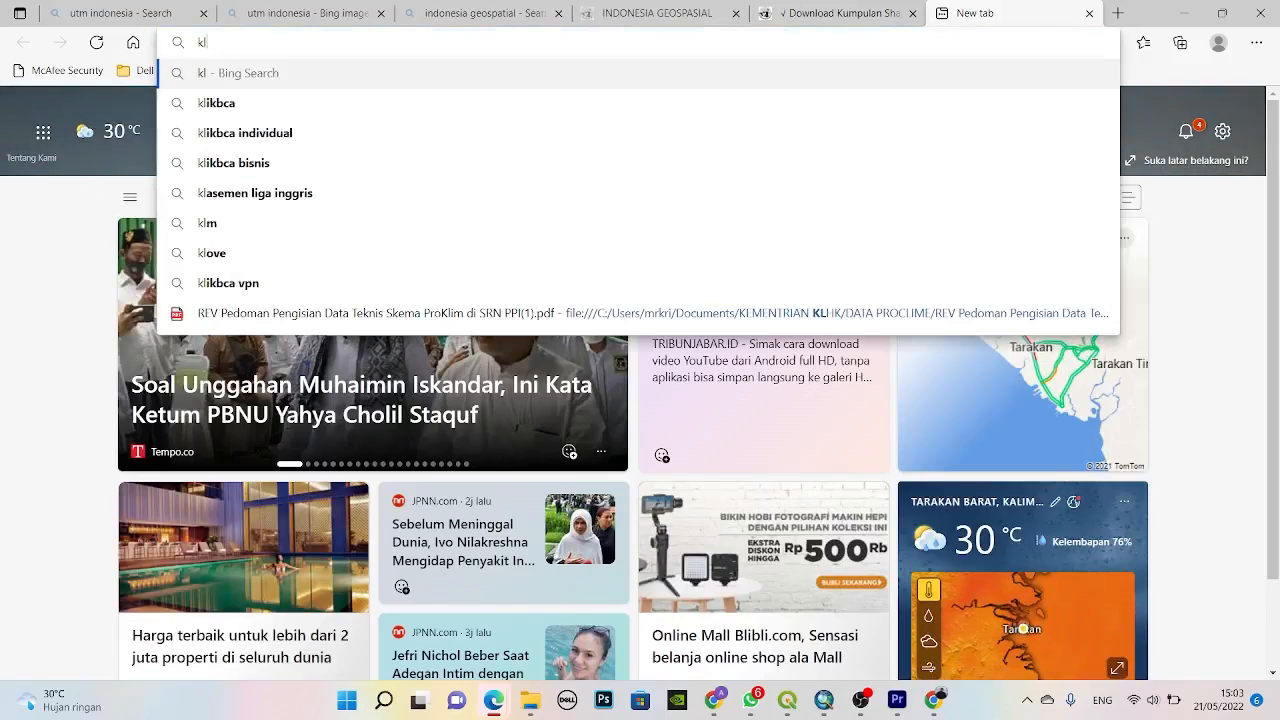
text(asifikas)
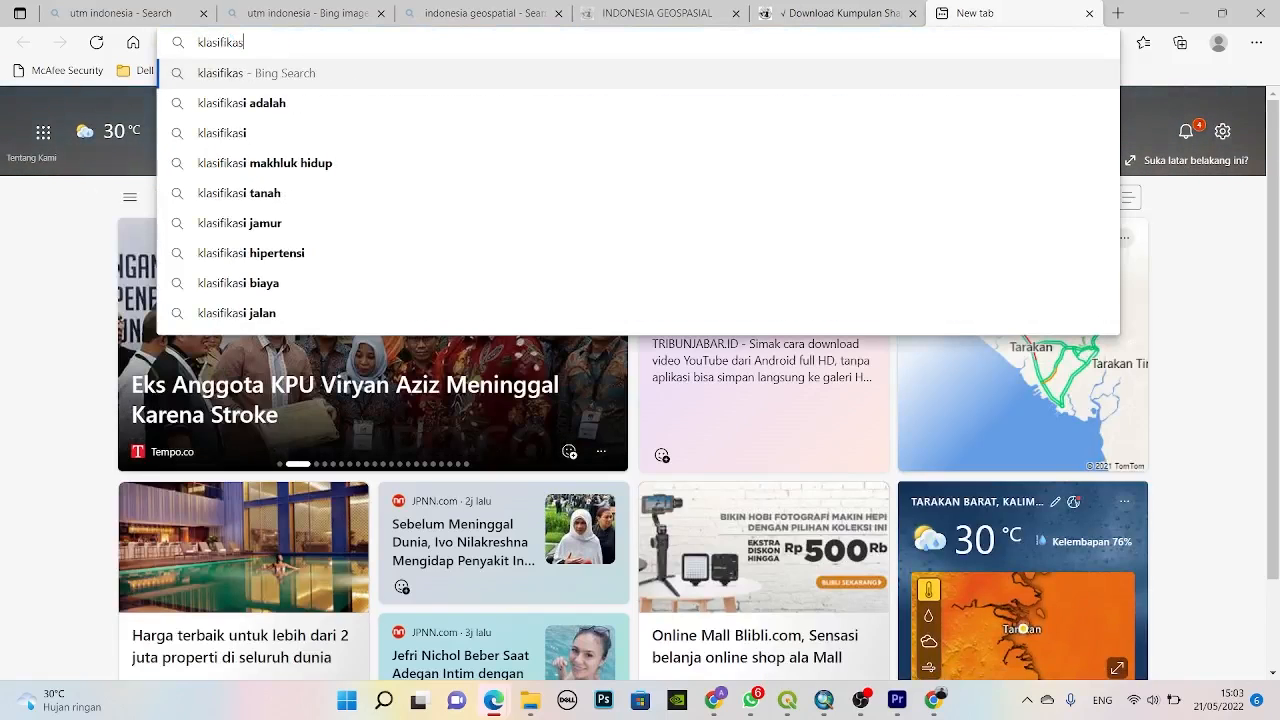
text(i slope)
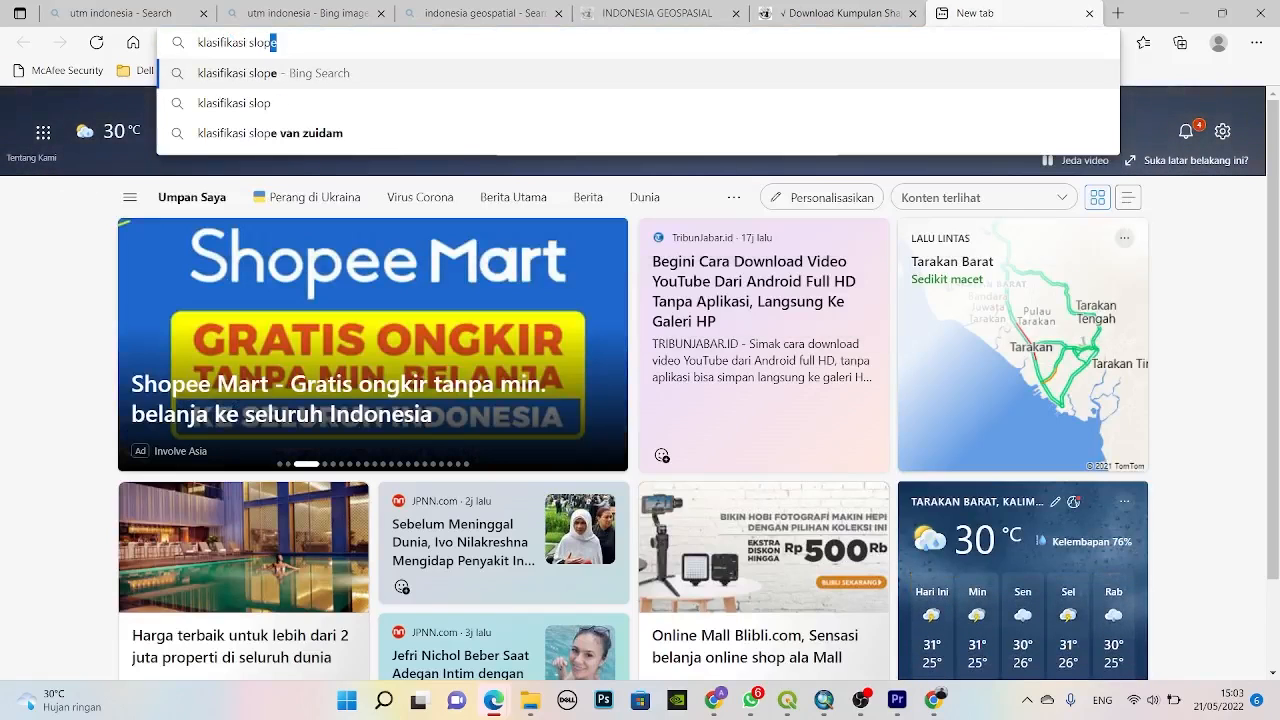
key(Down)
key(Up)
key(Down)
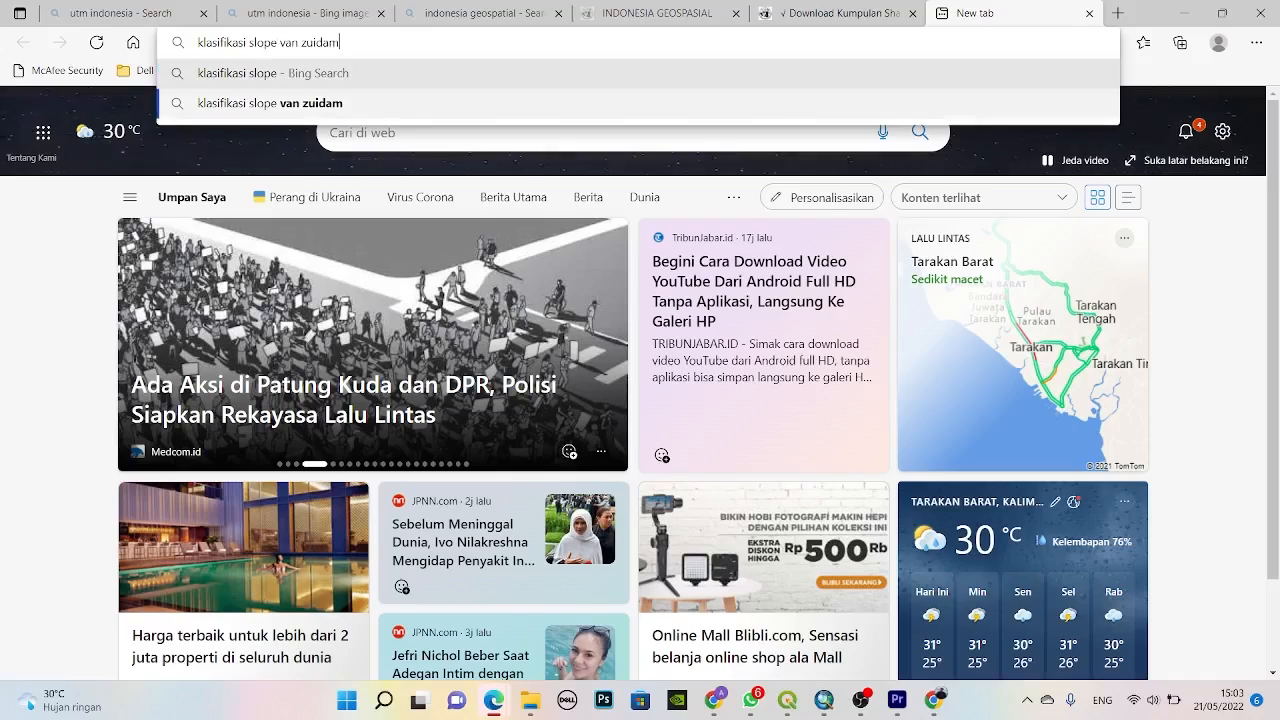
key(Return)
- Open the image of Van Zuidam's slope class table from the search results to read the classes and colours
scroll(420, 400, down, 1)
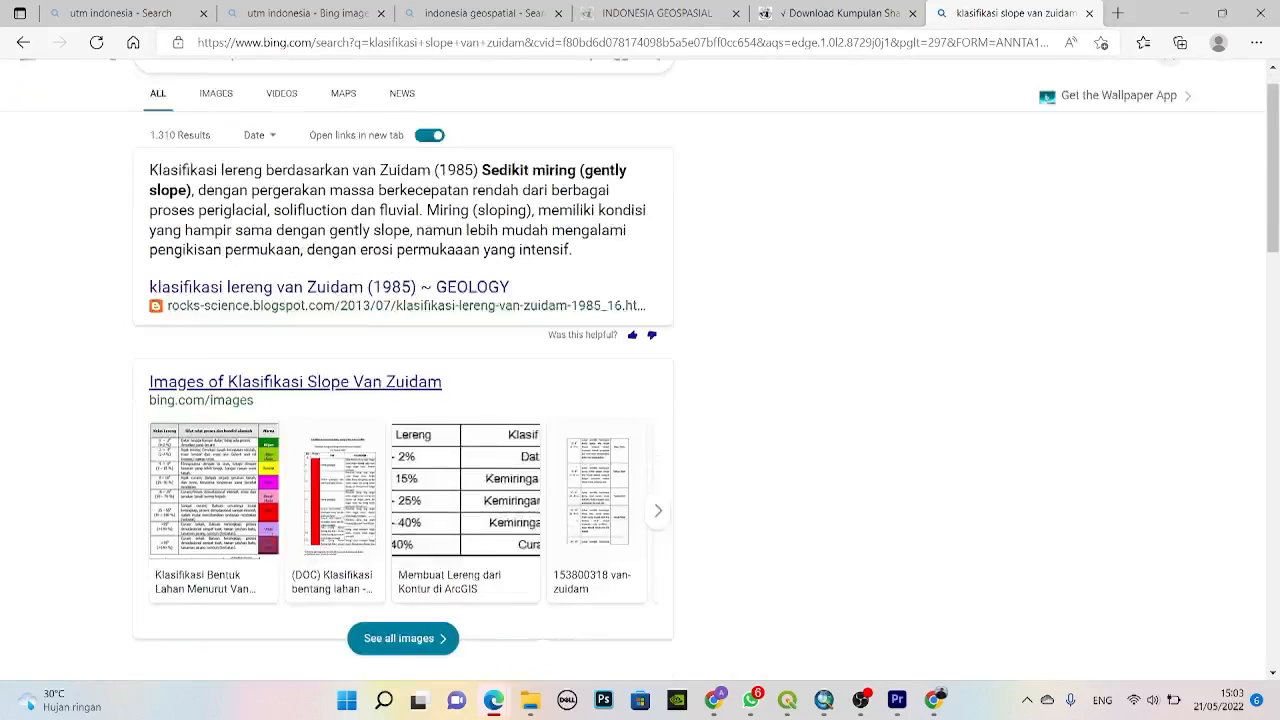
mouse_move(456, 451)
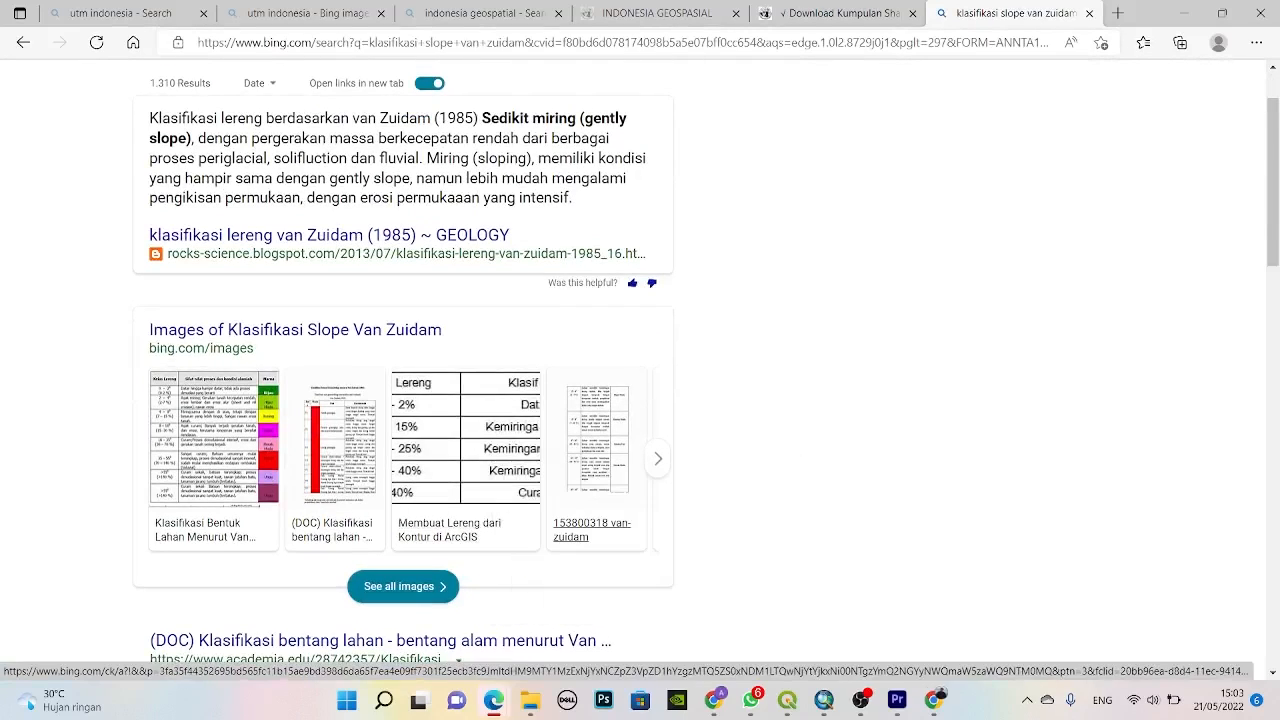
click(214, 440)
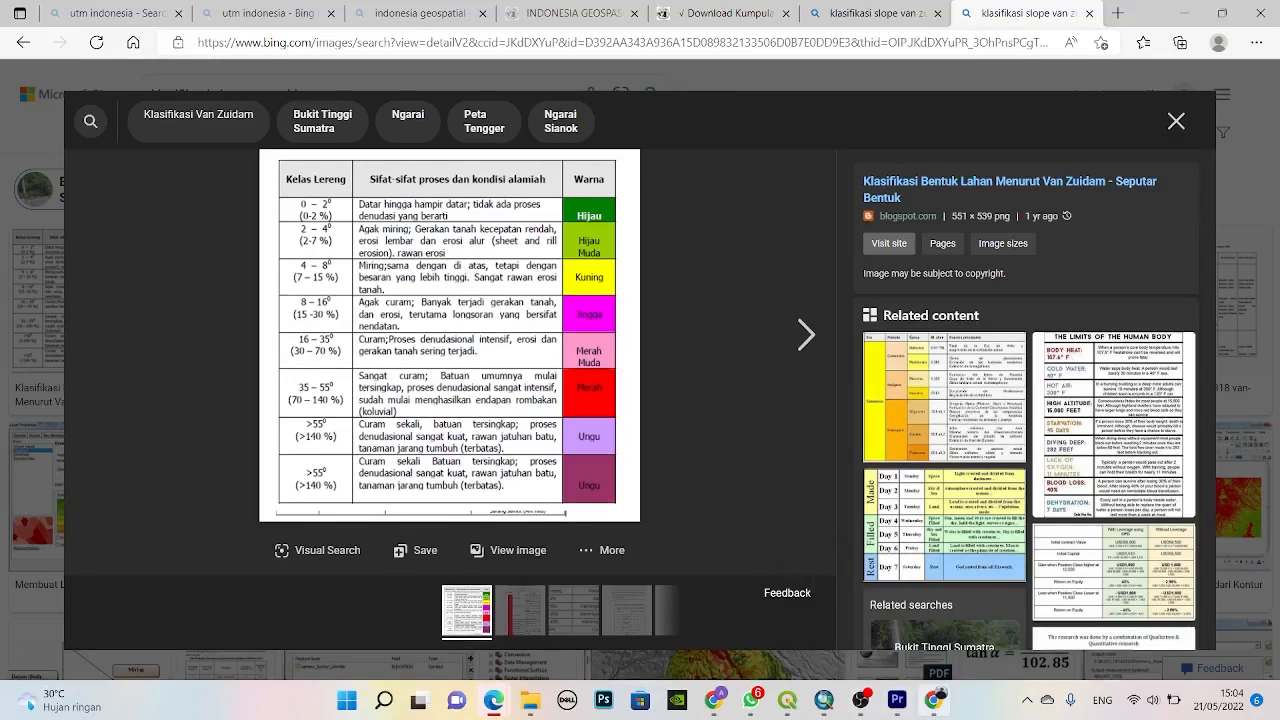
- Return to ArcMap and close the Slope tool without running it
mouse_move(824, 700)
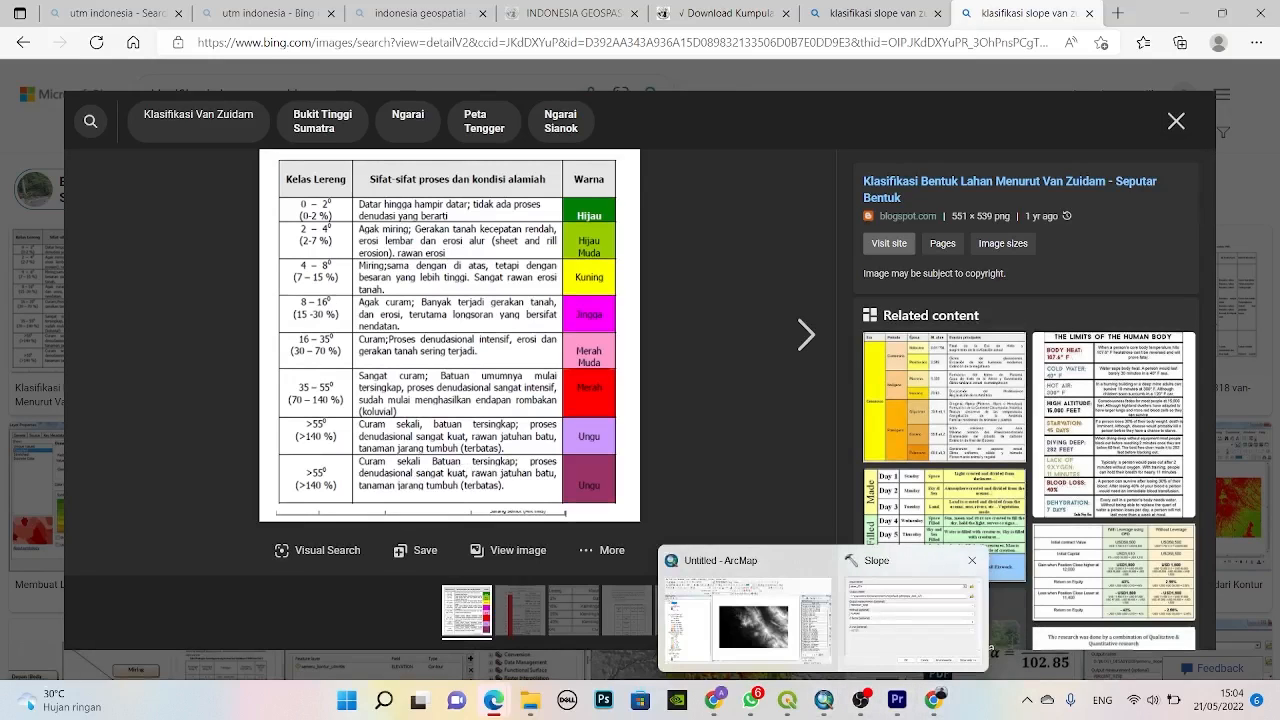
click(915, 610)
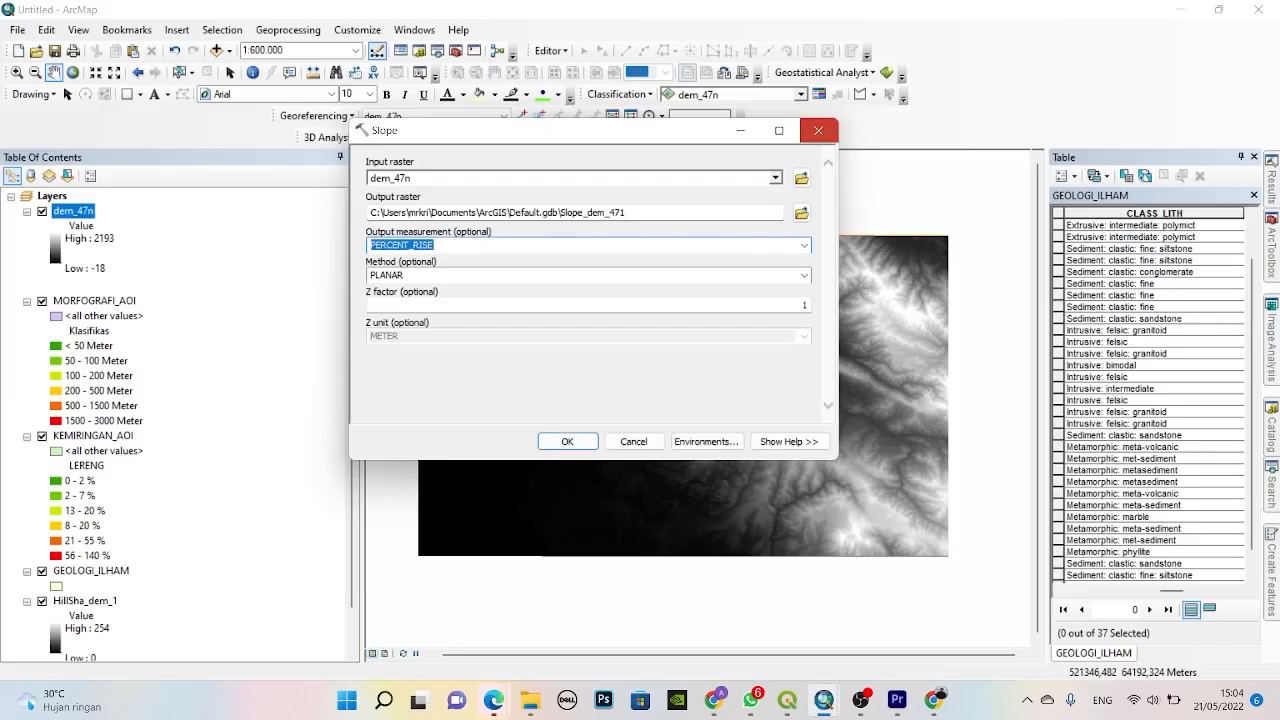
click(818, 130)
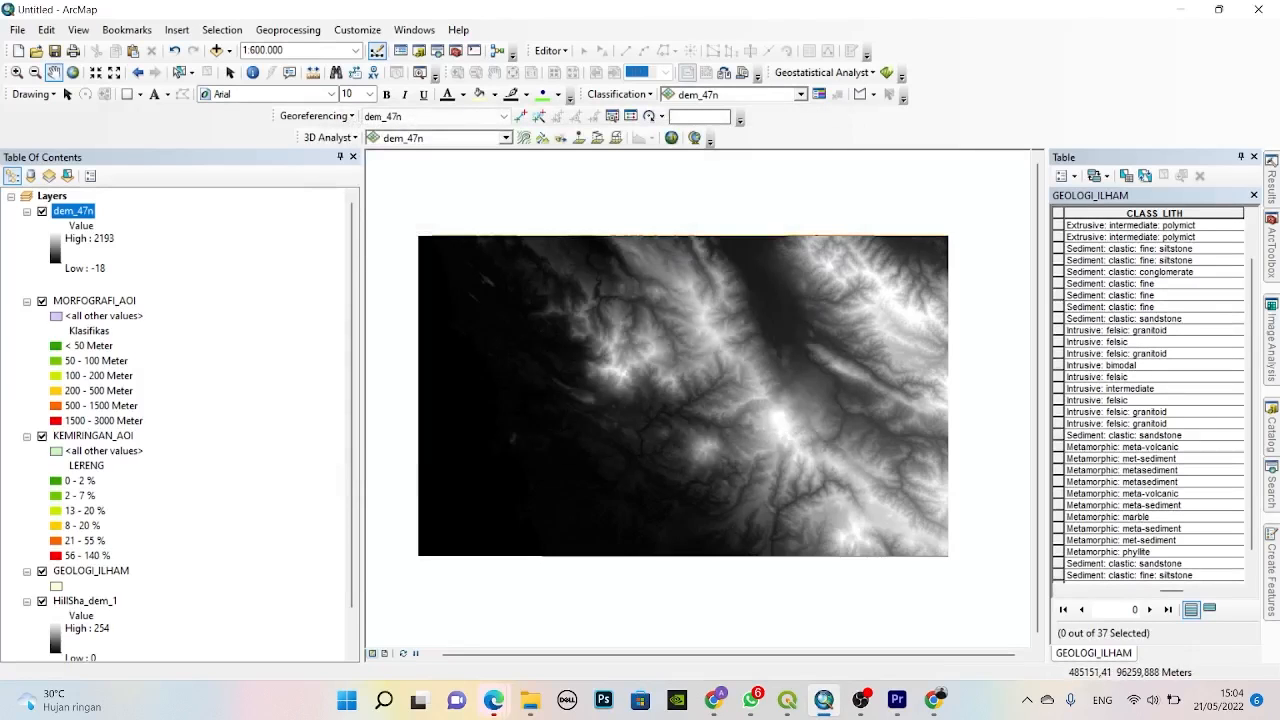
- Search the tools for "reclassify", open the Reclassify tool and set dem_47n as its input raster
scroll(180, 424, down, 1)
scroll(180, 424, up, 1)
click(1271, 485)
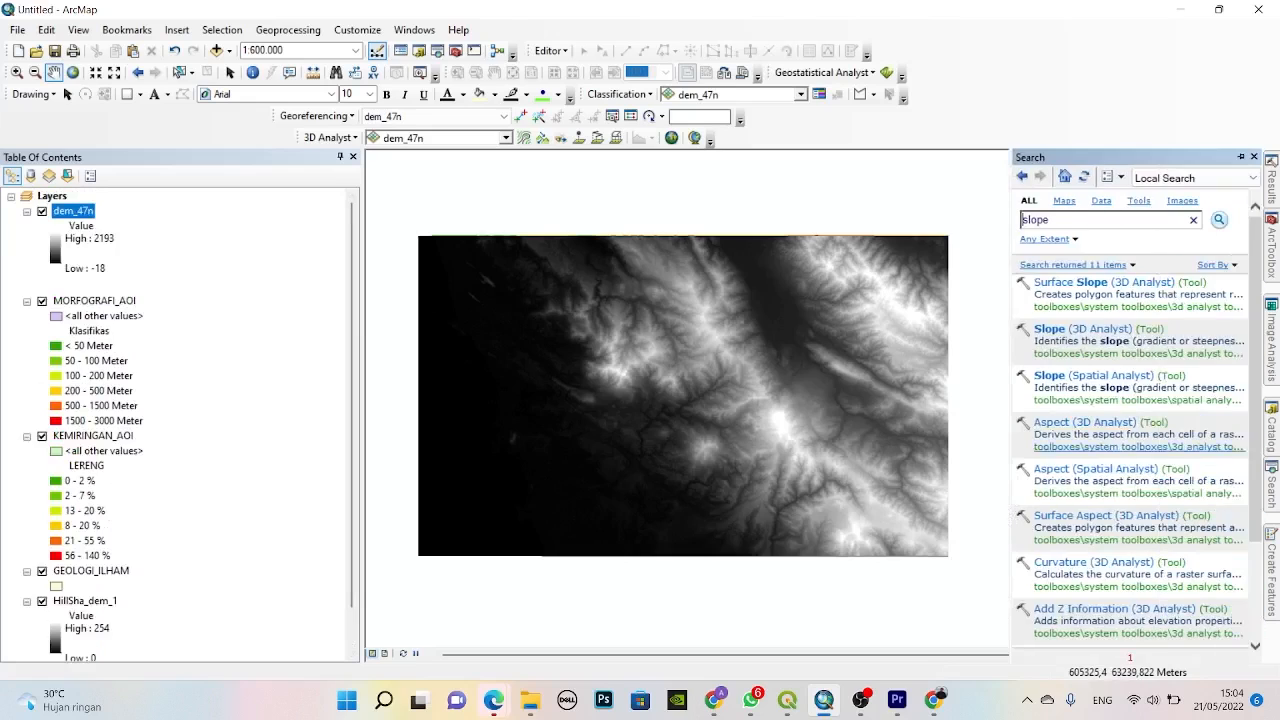
double_click(1030, 219)
text(reclassify)
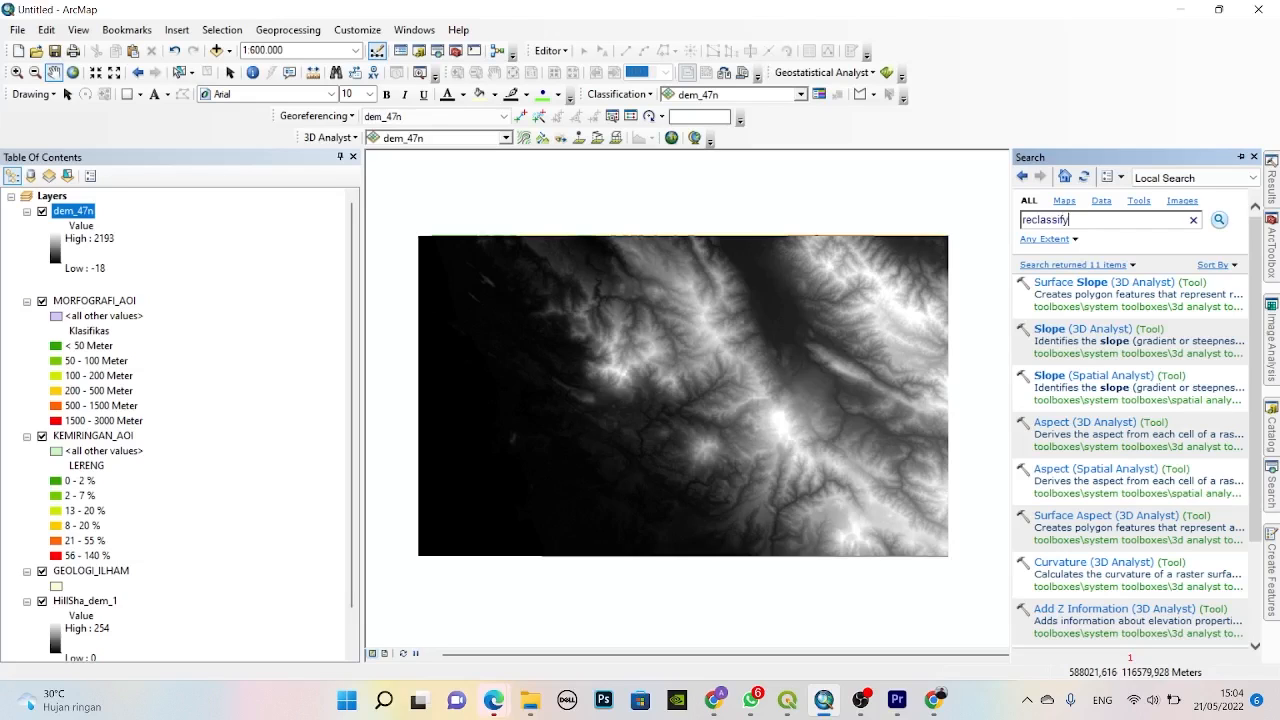
key(Return)
click(1062, 329)
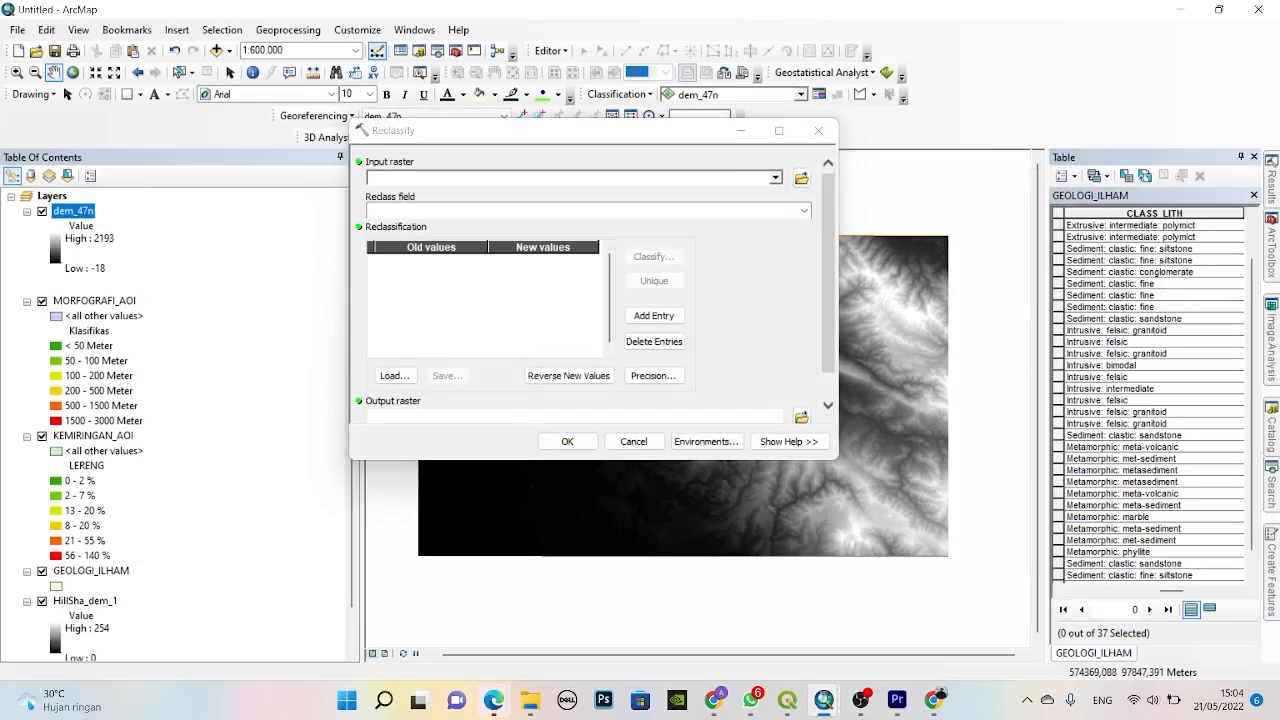
- Switch to Microsoft Edge and search the web in a new tab for "klas morfografi"
mouse_move(824, 699)
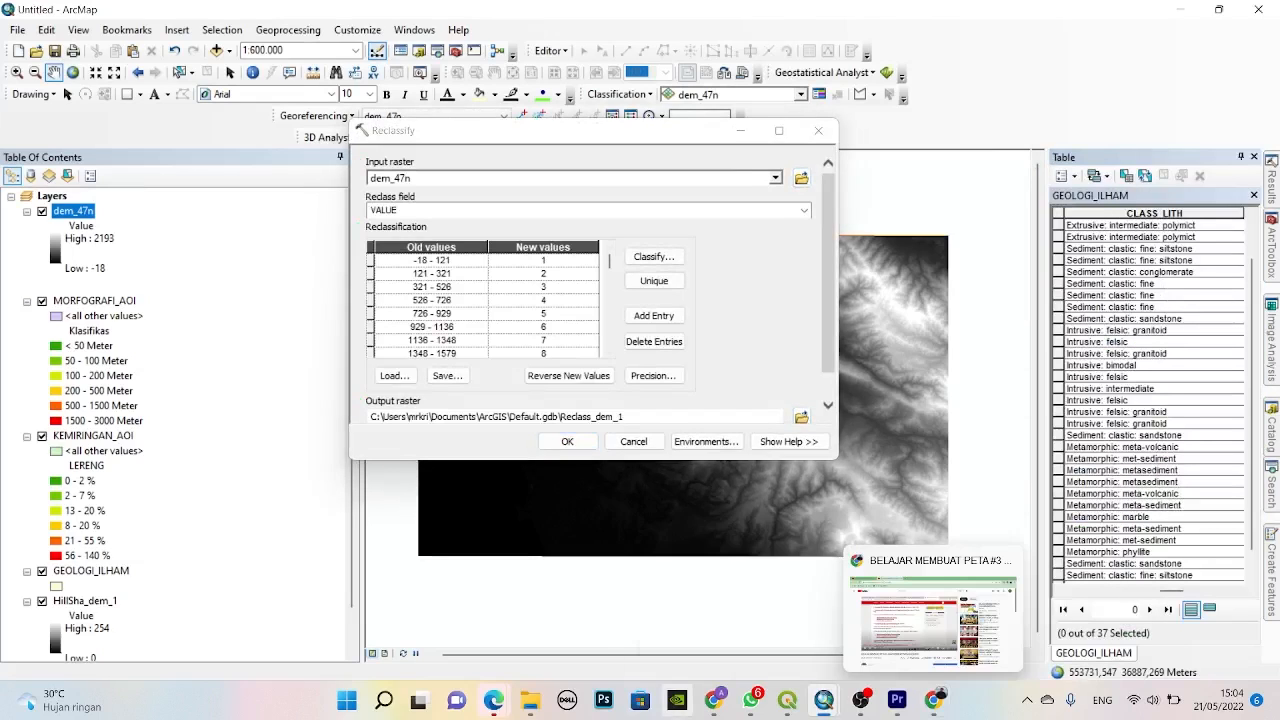
mouse_move(494, 699)
click(650, 560)
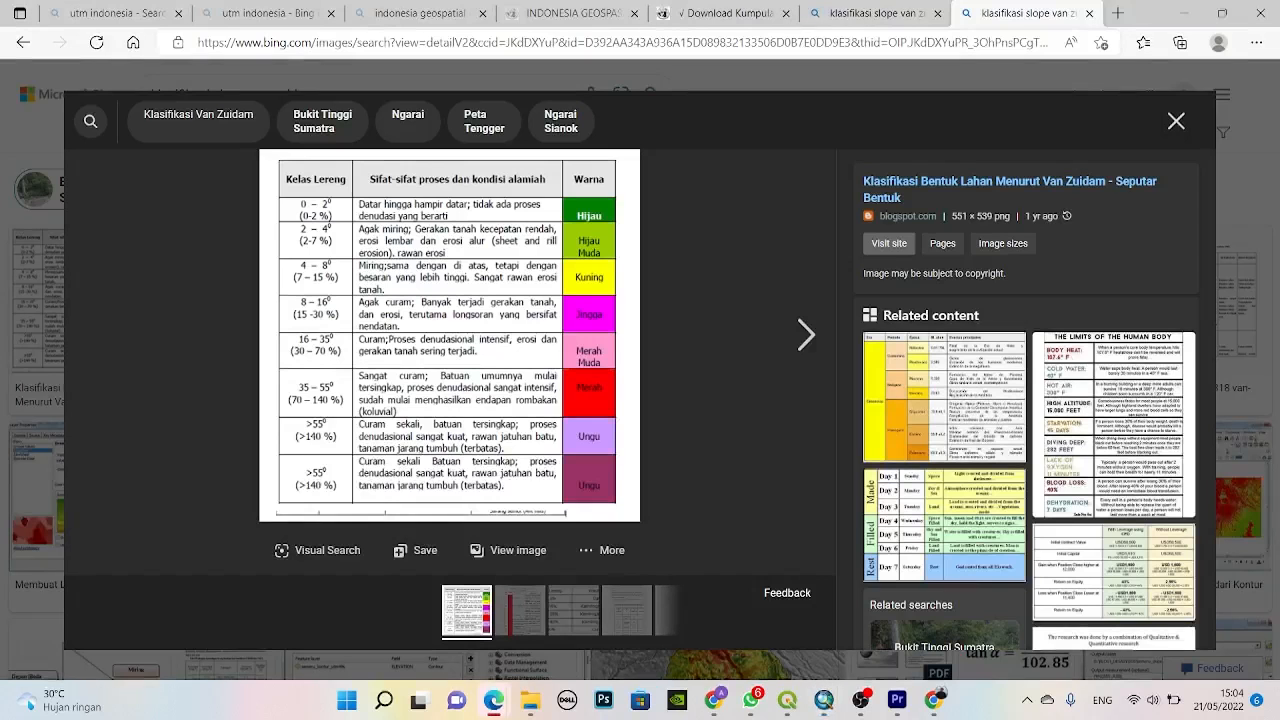
click(1117, 13)
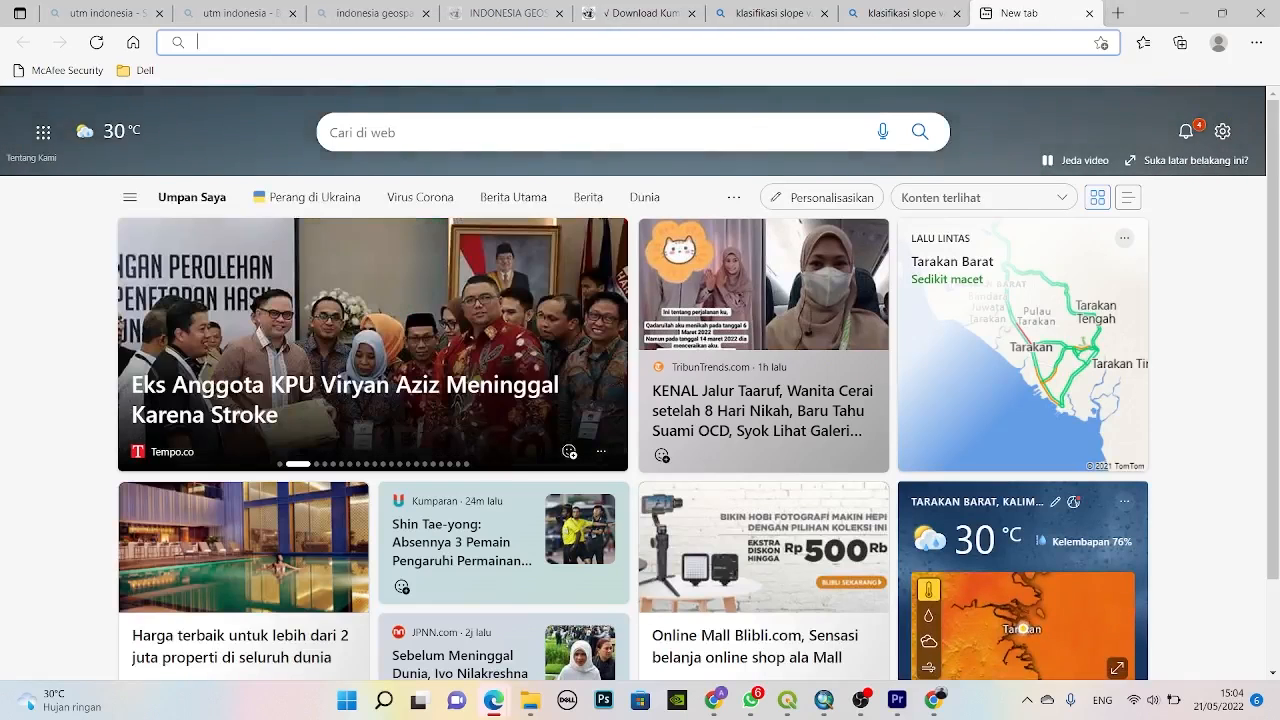
text(klas mord)
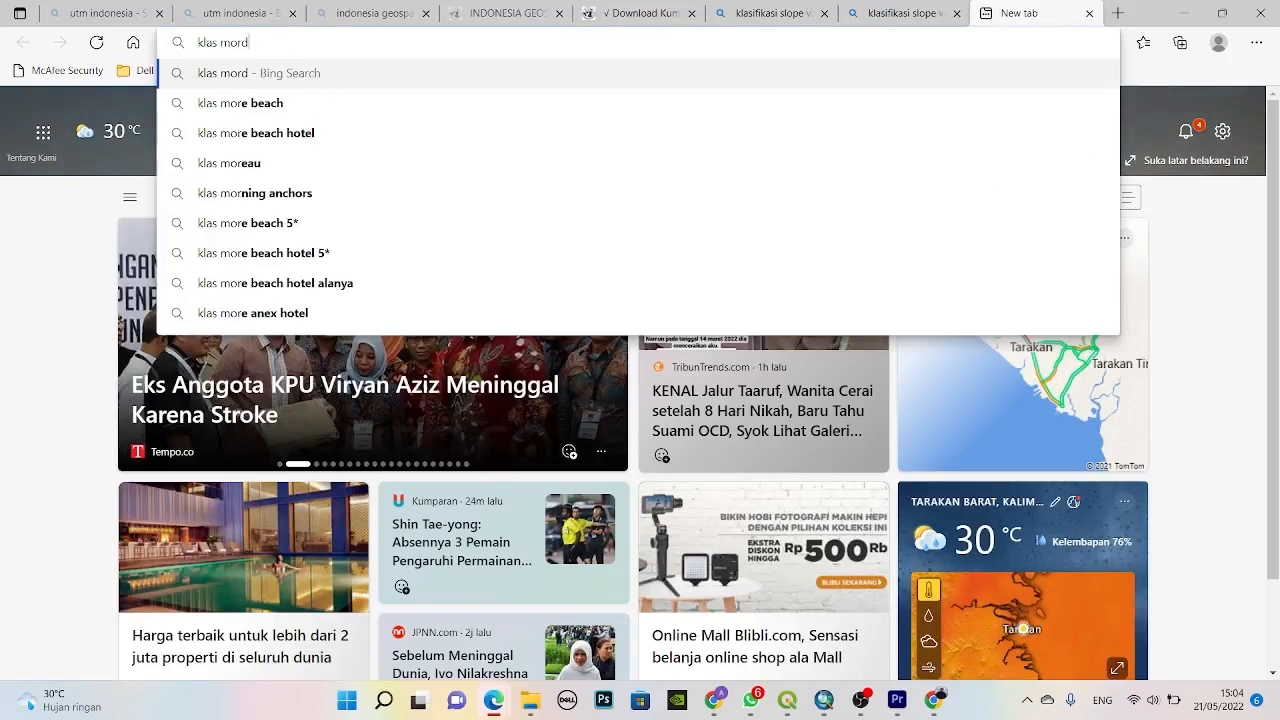
key(BackSpace)
text(fog)
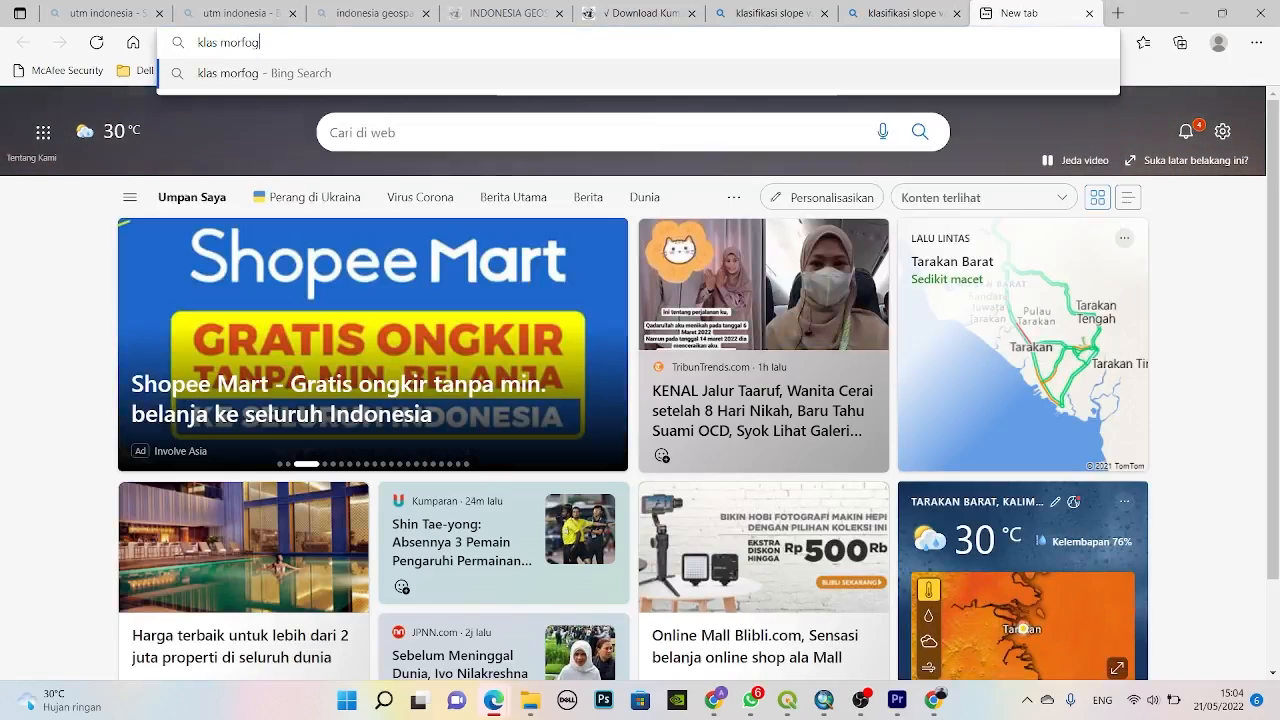
text(rafi)
key(Return)
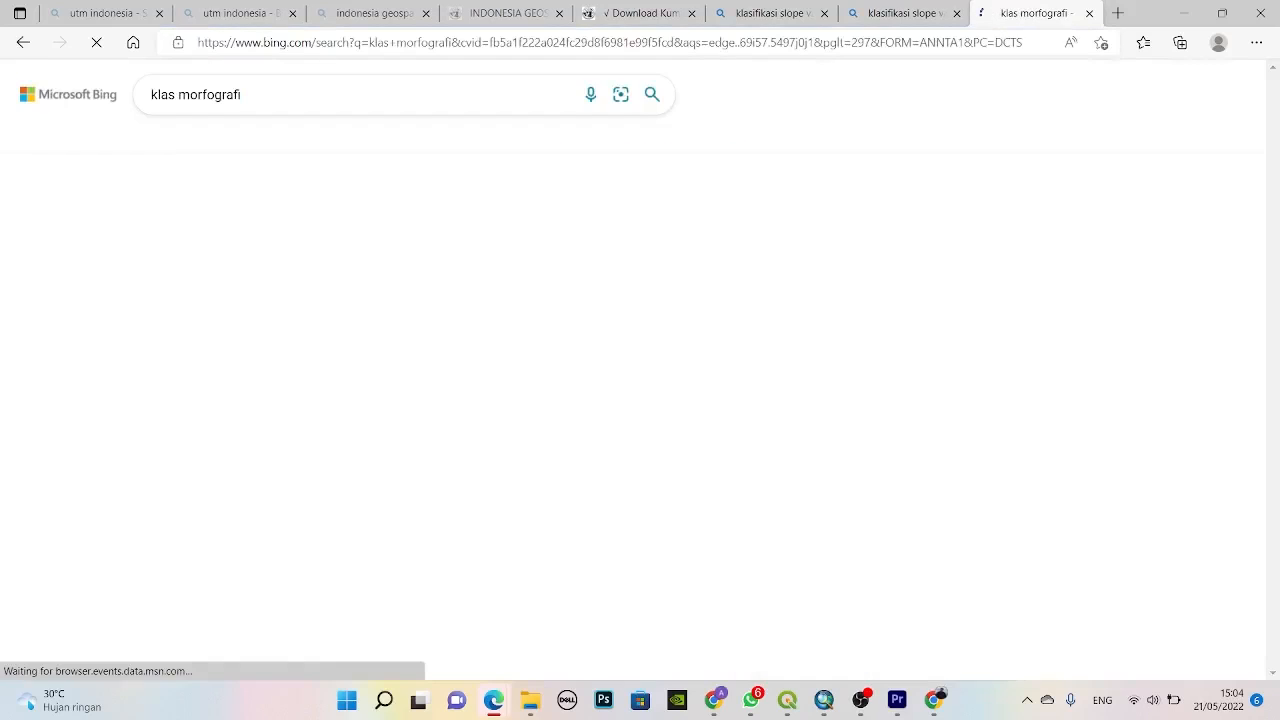
- Check the image results and the web results of the search for a table of morphography classes
click(216, 134)
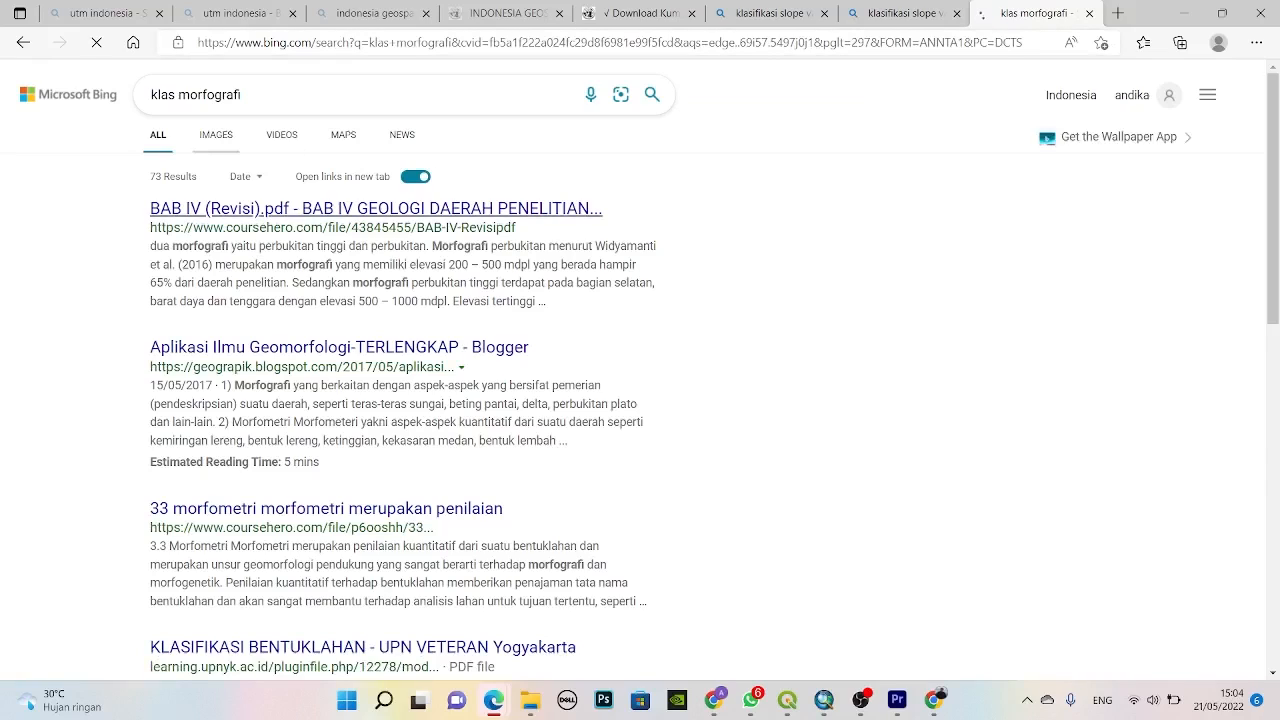
click(158, 134)
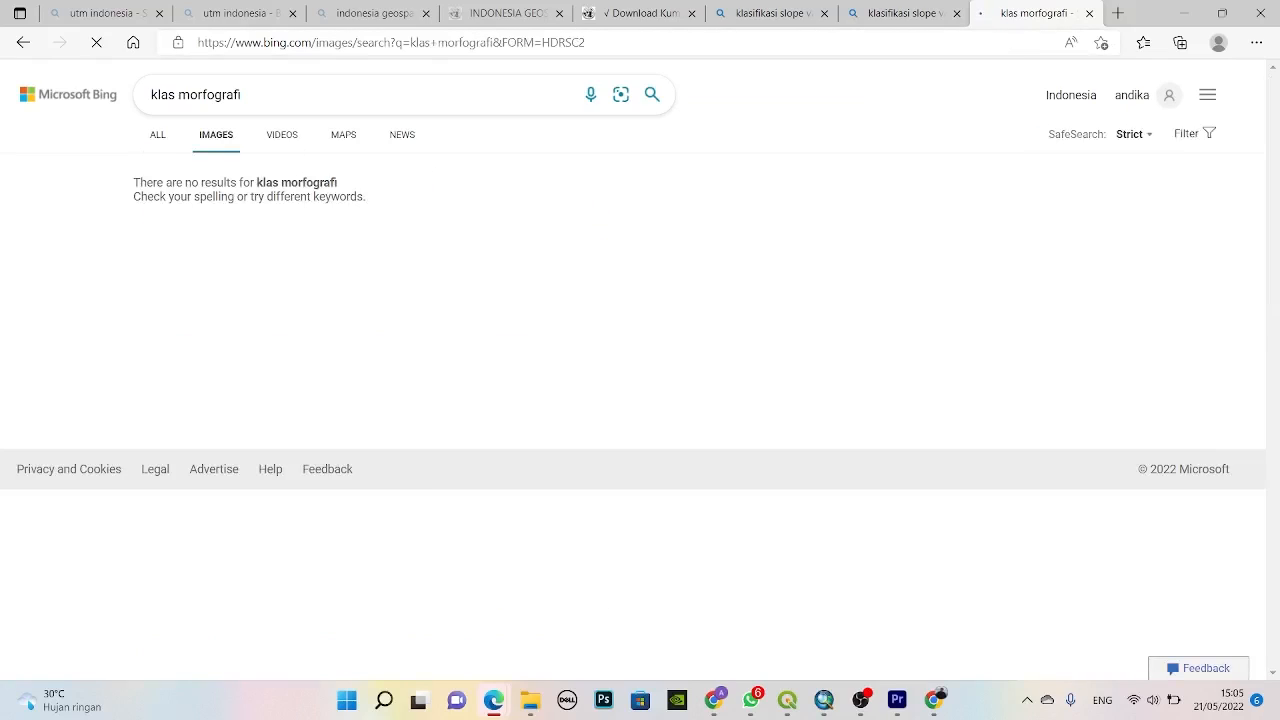
scroll(229, 256, down, 1)
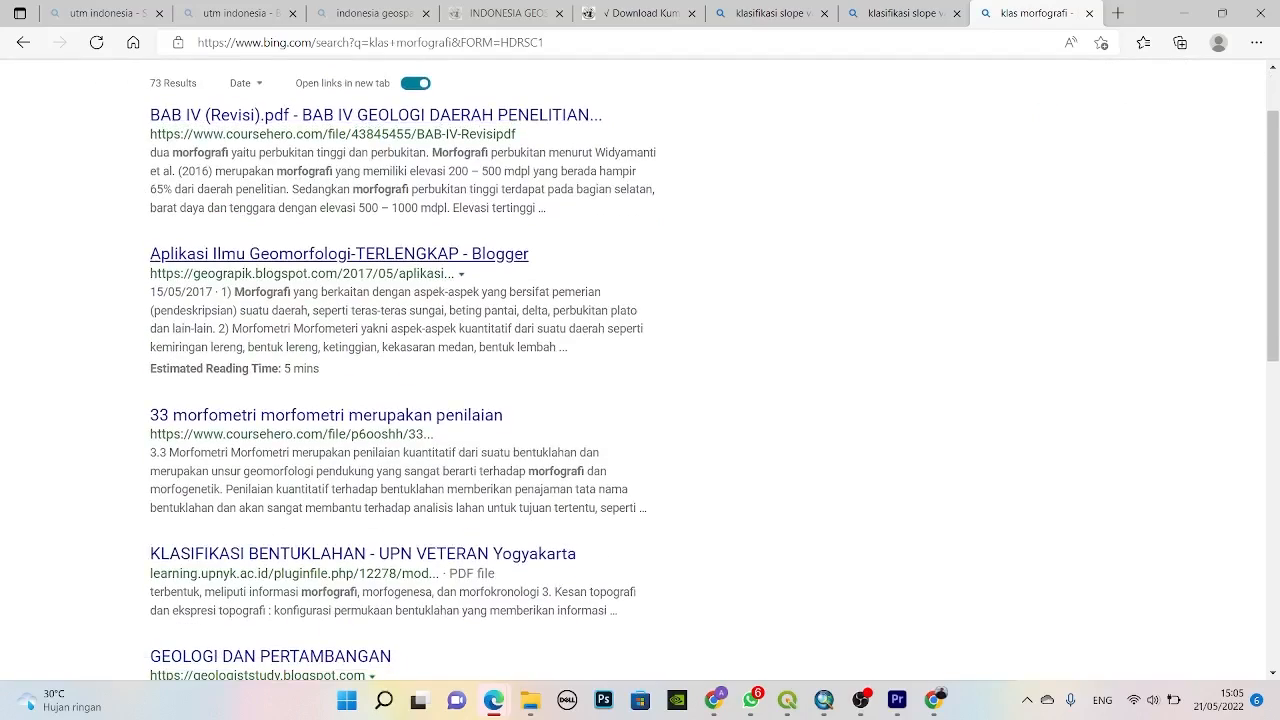
scroll(339, 253, down, 3)
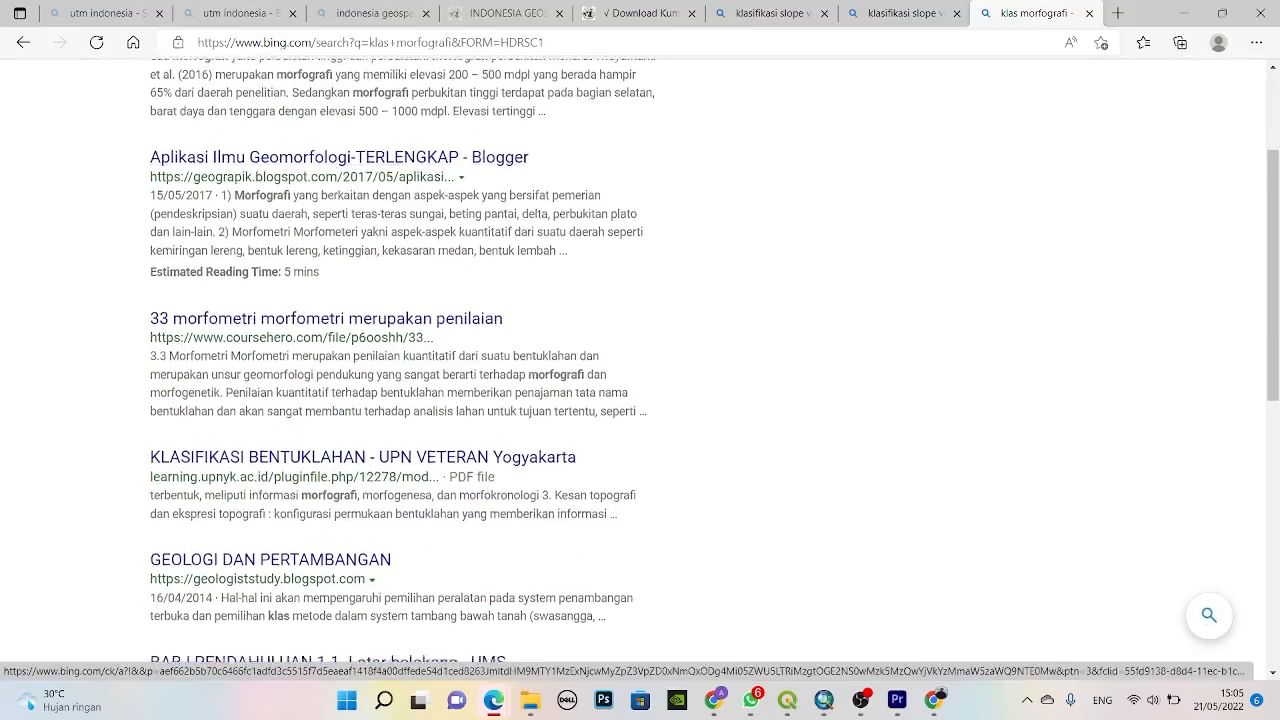
scroll(335, 225, up, 4)
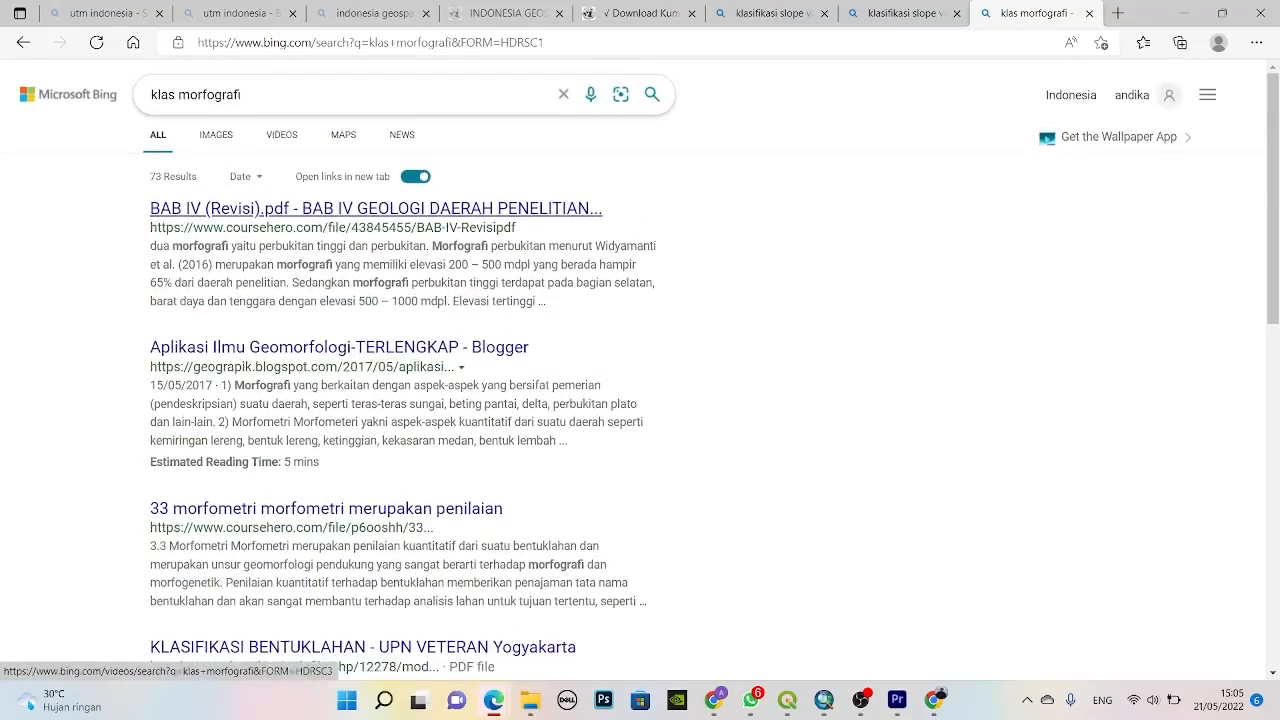
- Search the web for "klasifikasi geomorfologi van zuidam", replacing the previous query
drag(248, 95, 118, 95)
text(k)
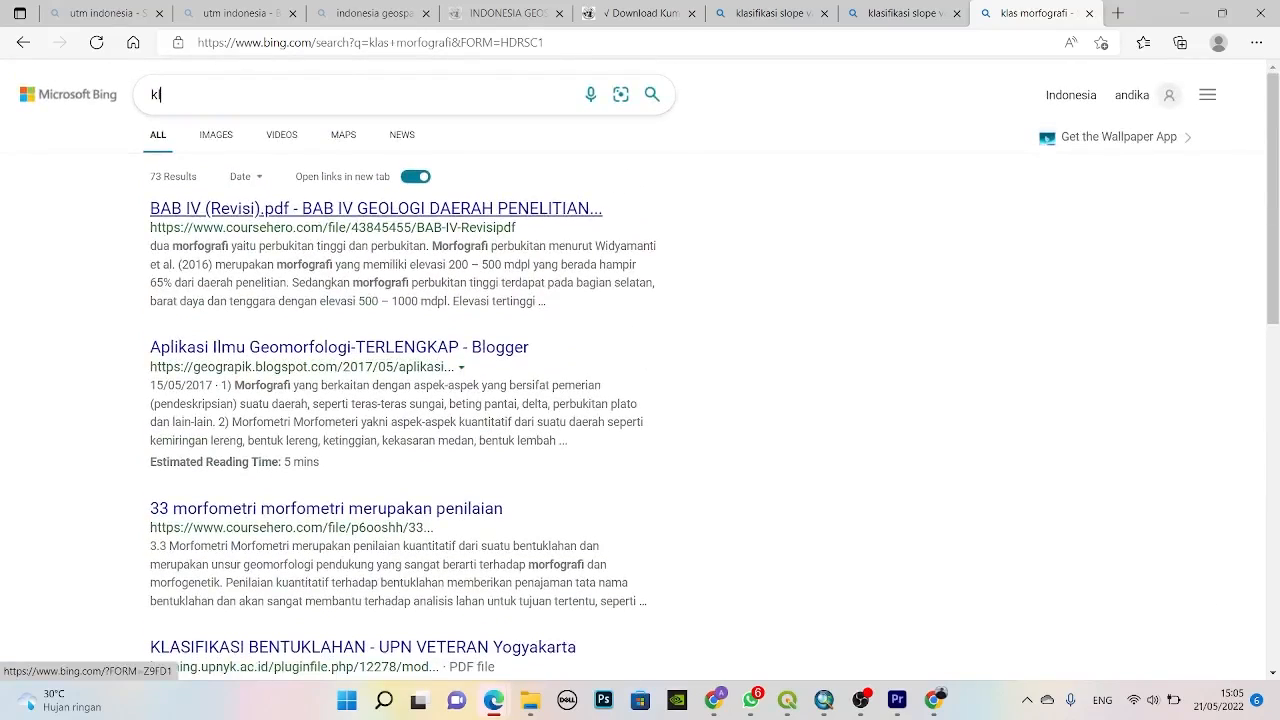
text(lasifika)
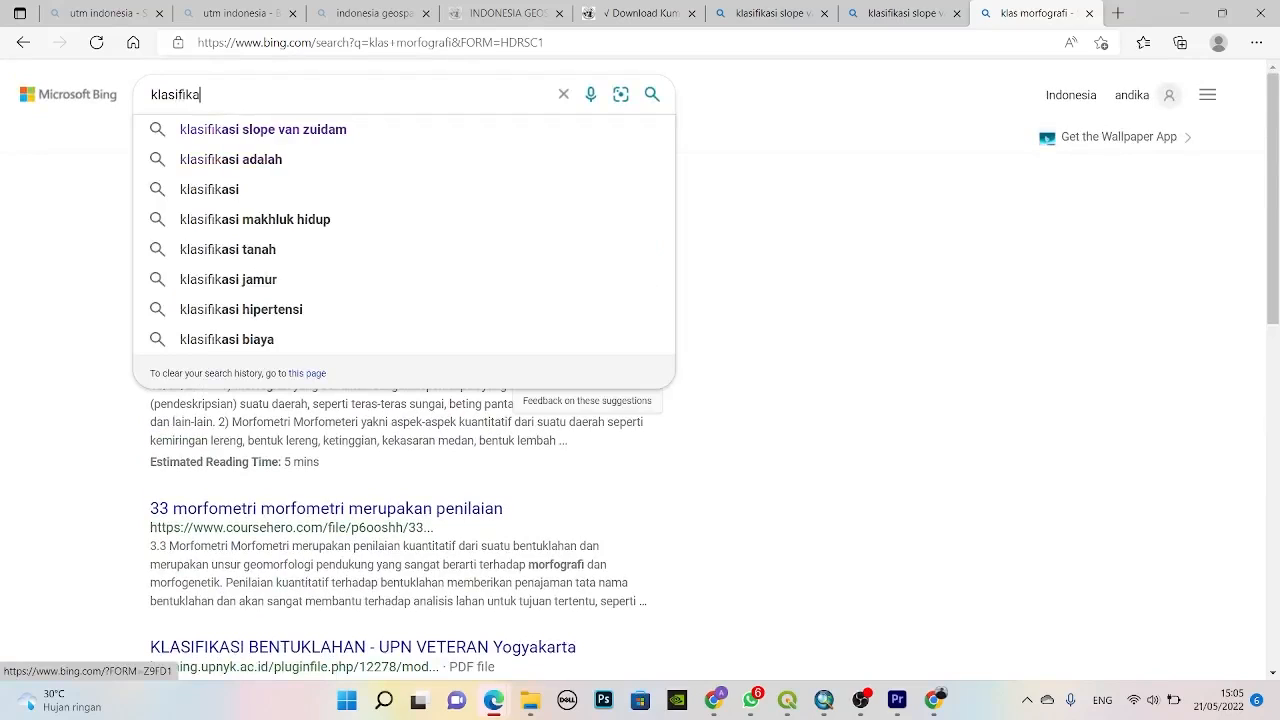
text(si geomo)
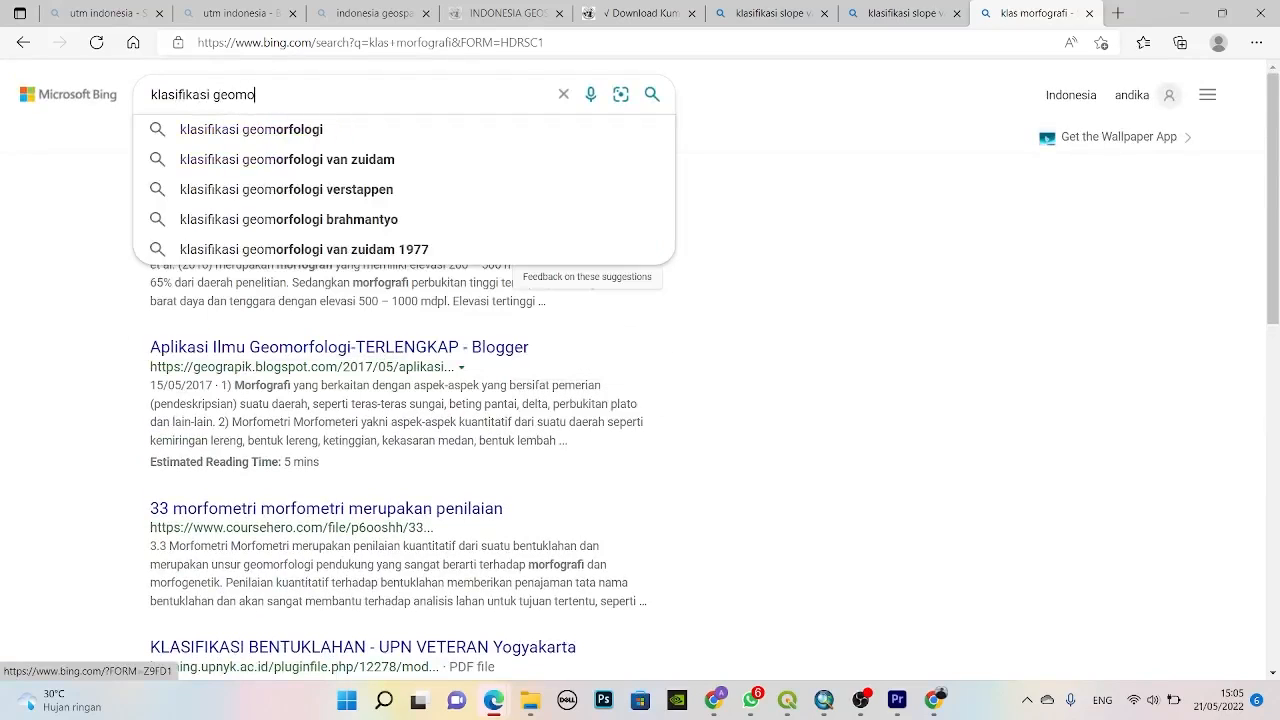
text(rfologi)
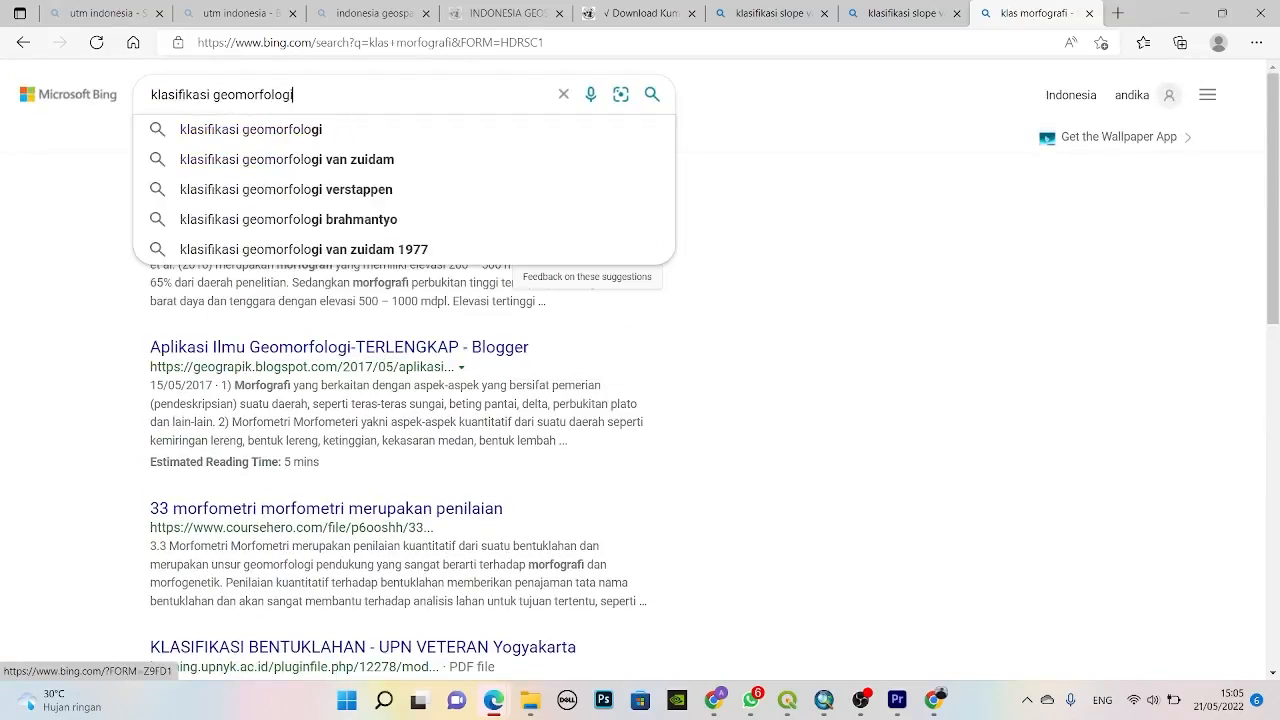
text( van zuidan)
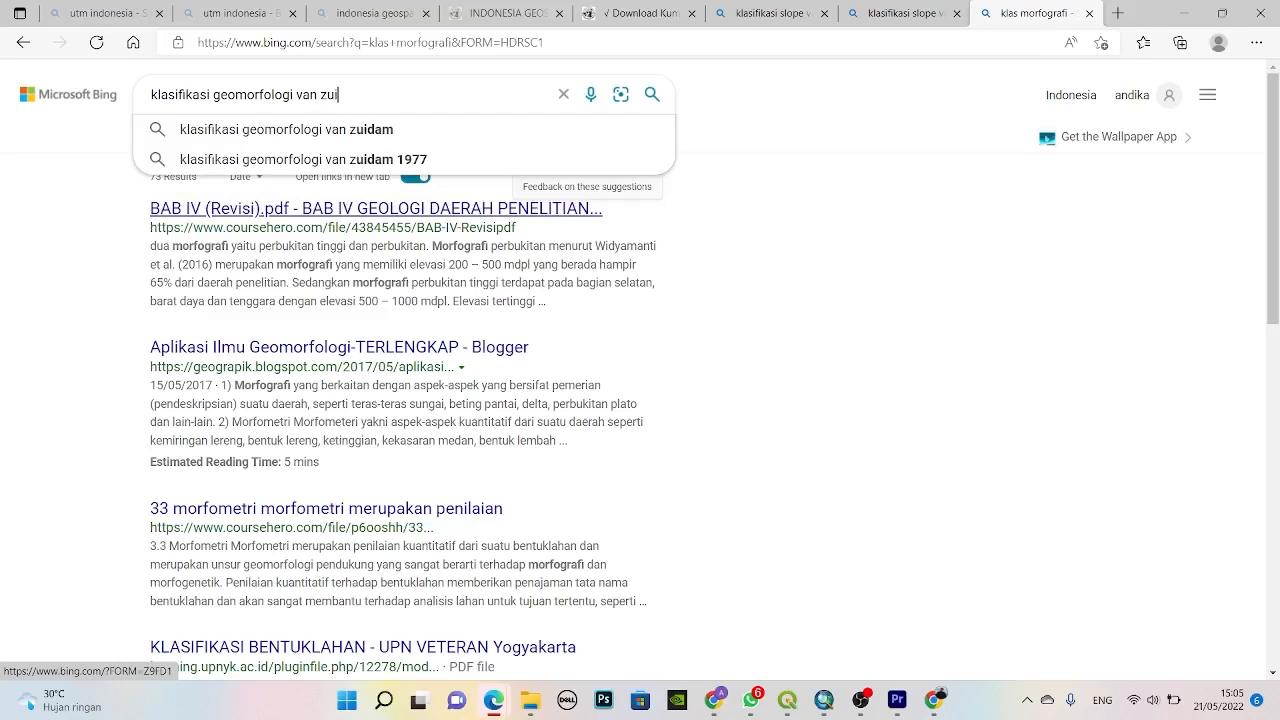
key(BackSpace)
text(m)
key(Return)
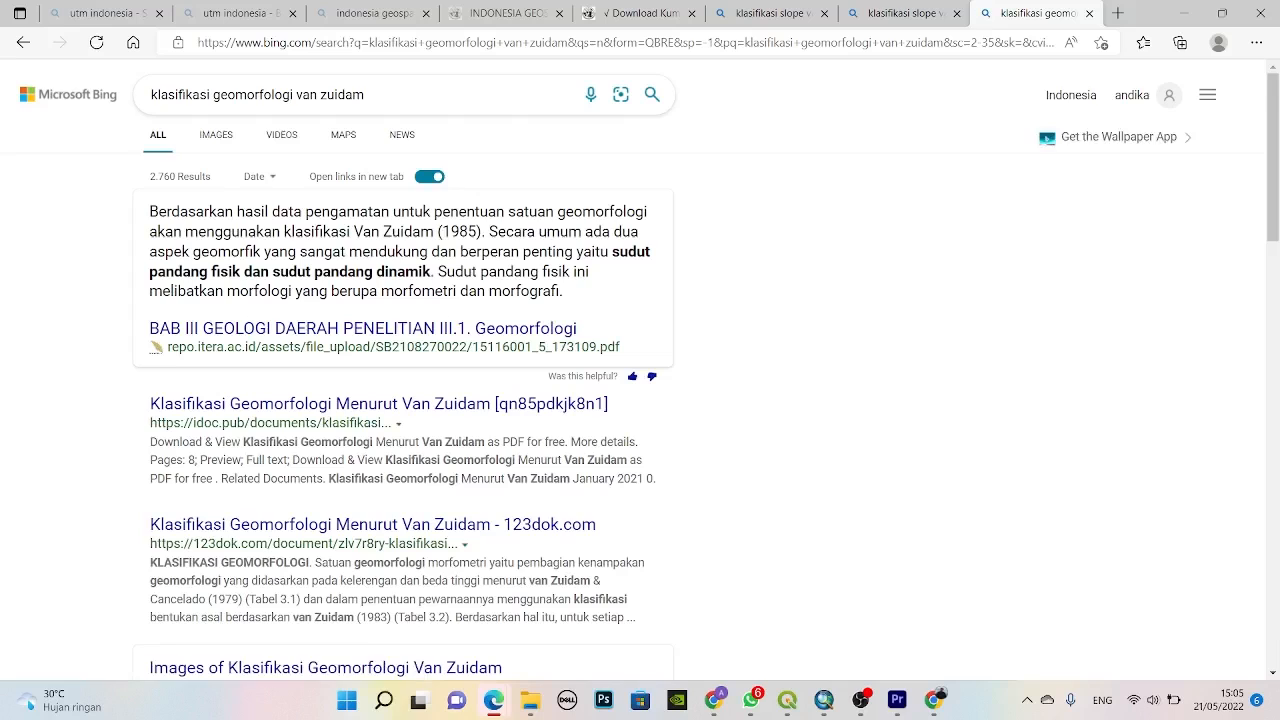
- Open the idoc.pub and 123dok.com results on Van Zuidam's geomorphology classification and bring up the 123dok.com document
scroll(380, 308, down, 1)
click(380, 308)
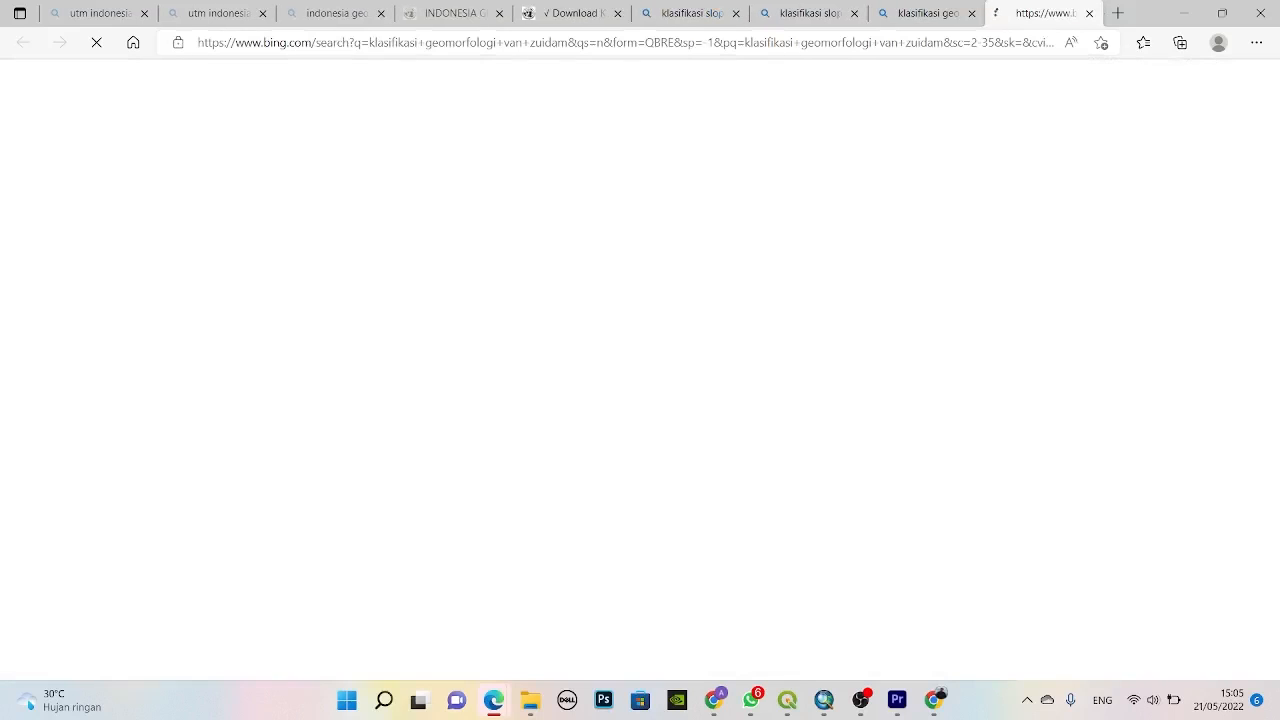
click(926, 14)
scroll(370, 337, down, 1)
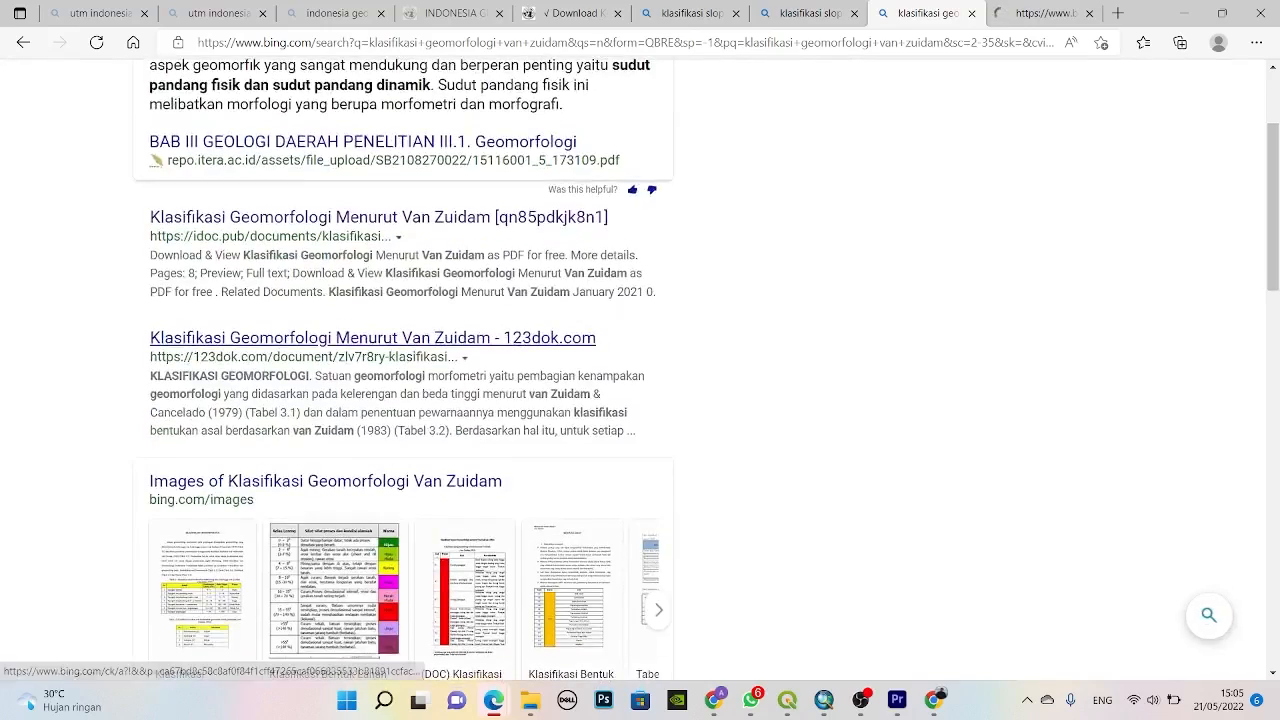
click(370, 337)
click(1050, 14)
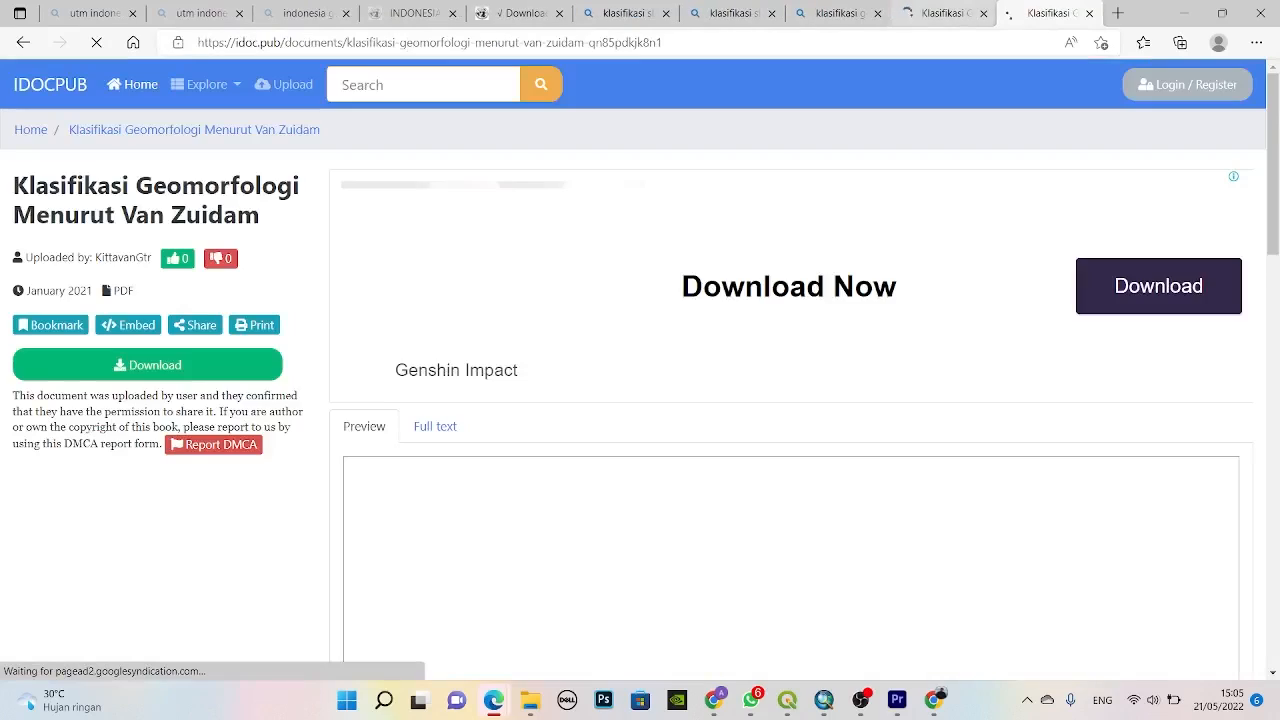
click(940, 13)
click(1048, 13)
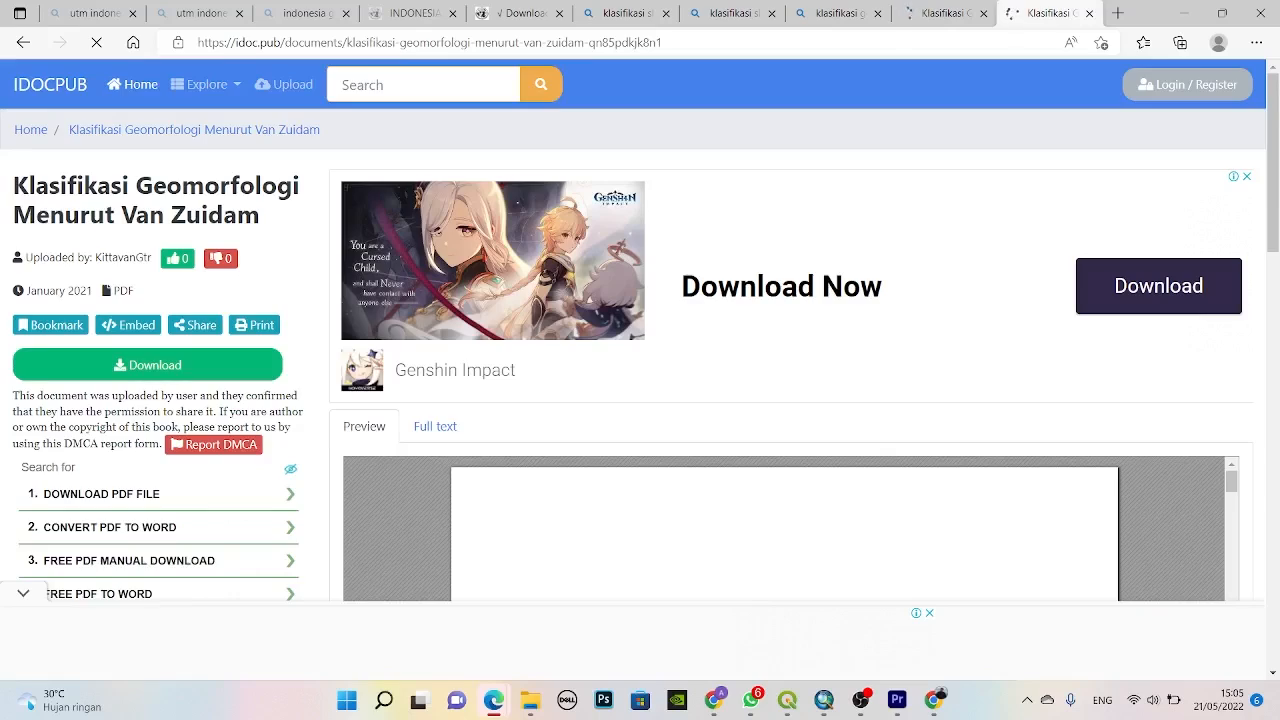
scroll(640, 337, down, 4)
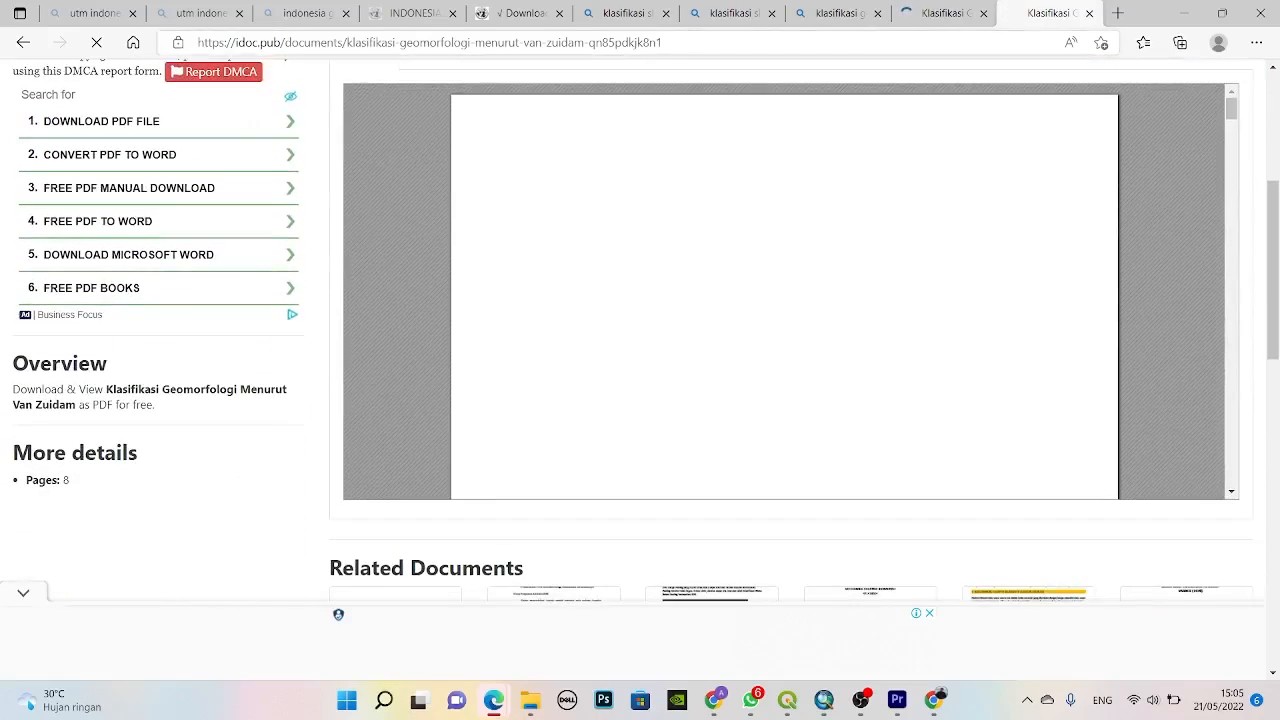
click(940, 13)
- Read through the document's classification tables 3.1 to 3.6, covering relief, genesis colours and the denudational, karst, structural and fluvial units
scroll(640, 337, down, 4)
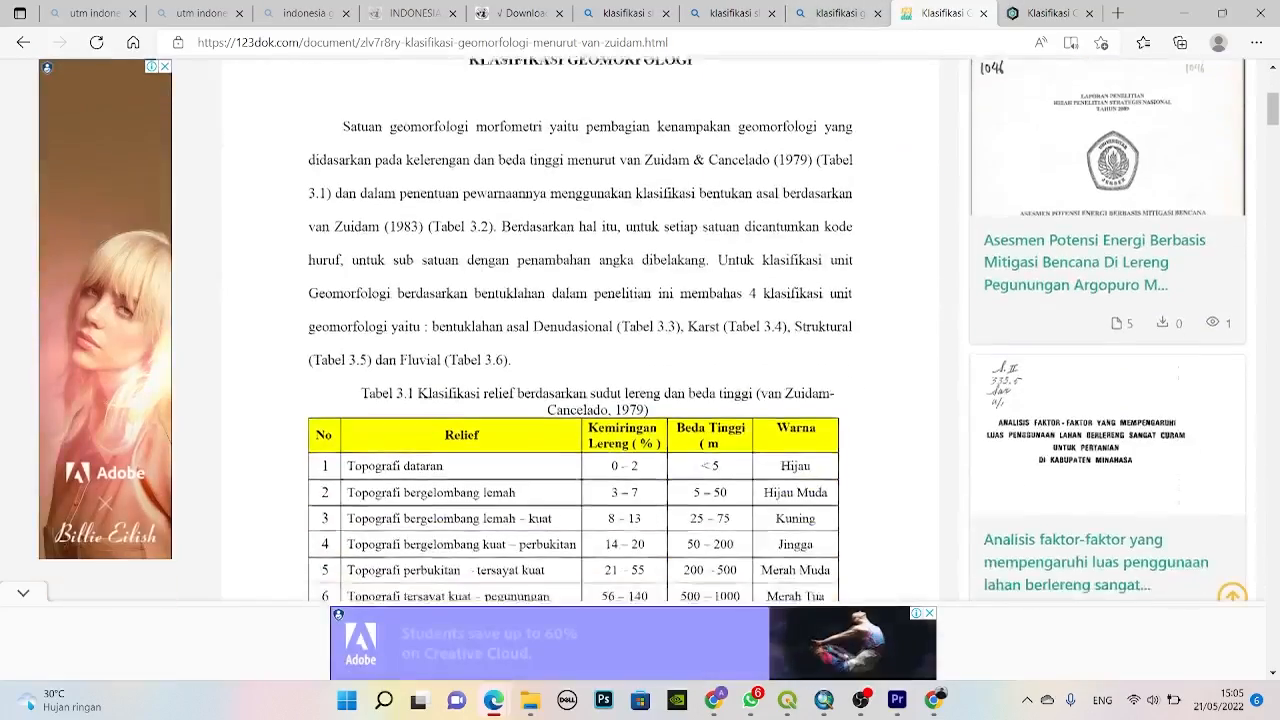
scroll(640, 337, up, 4)
scroll(640, 337, down, 5)
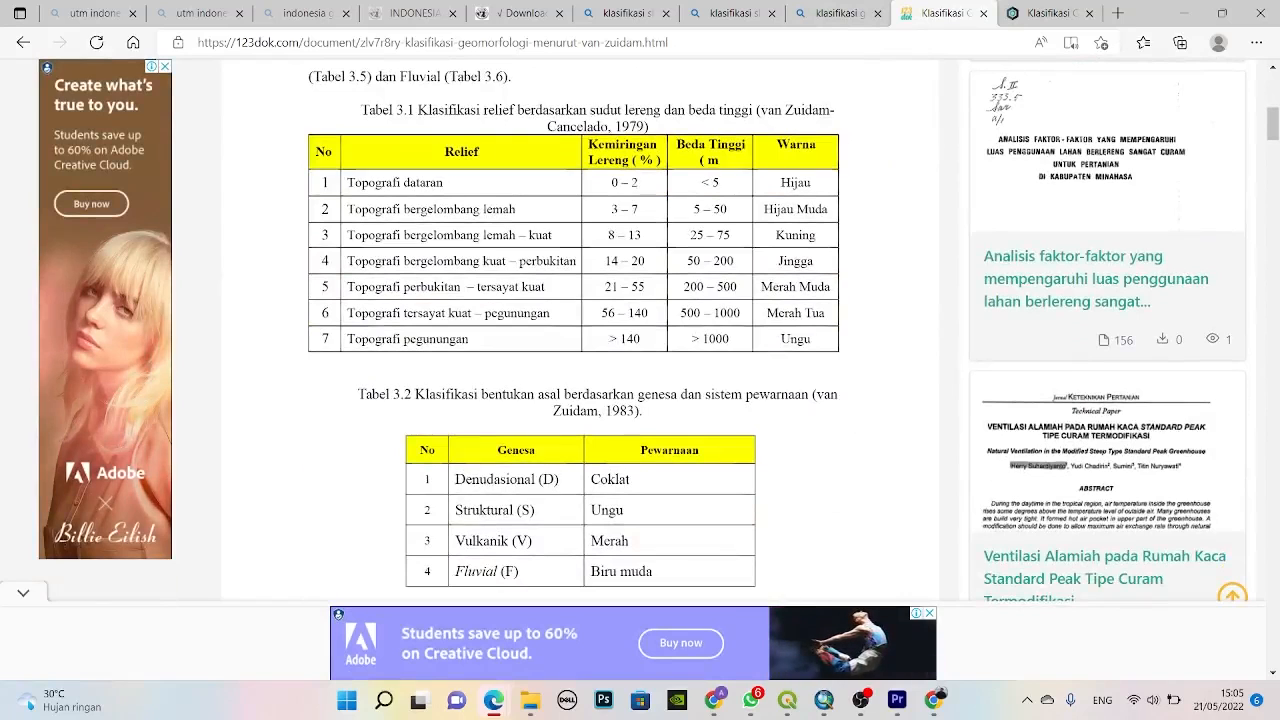
scroll(640, 337, down, 3)
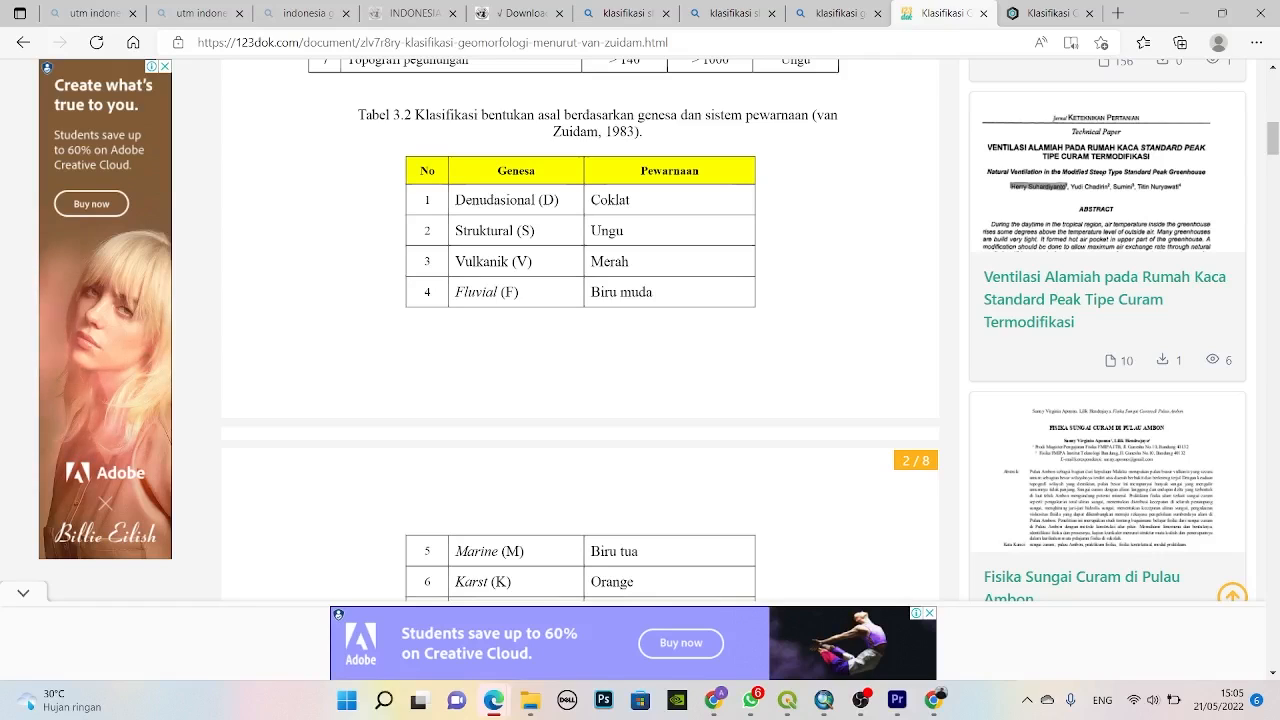
scroll(640, 337, down, 6)
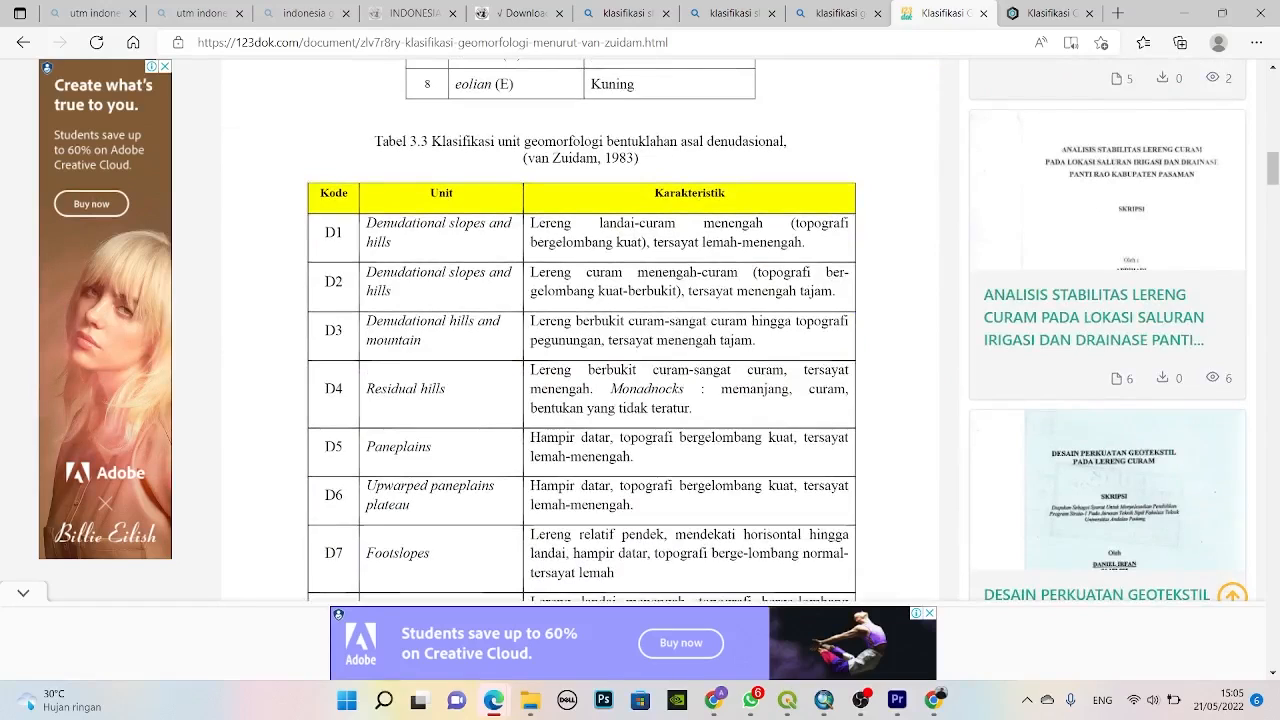
scroll(640, 337, down, 5)
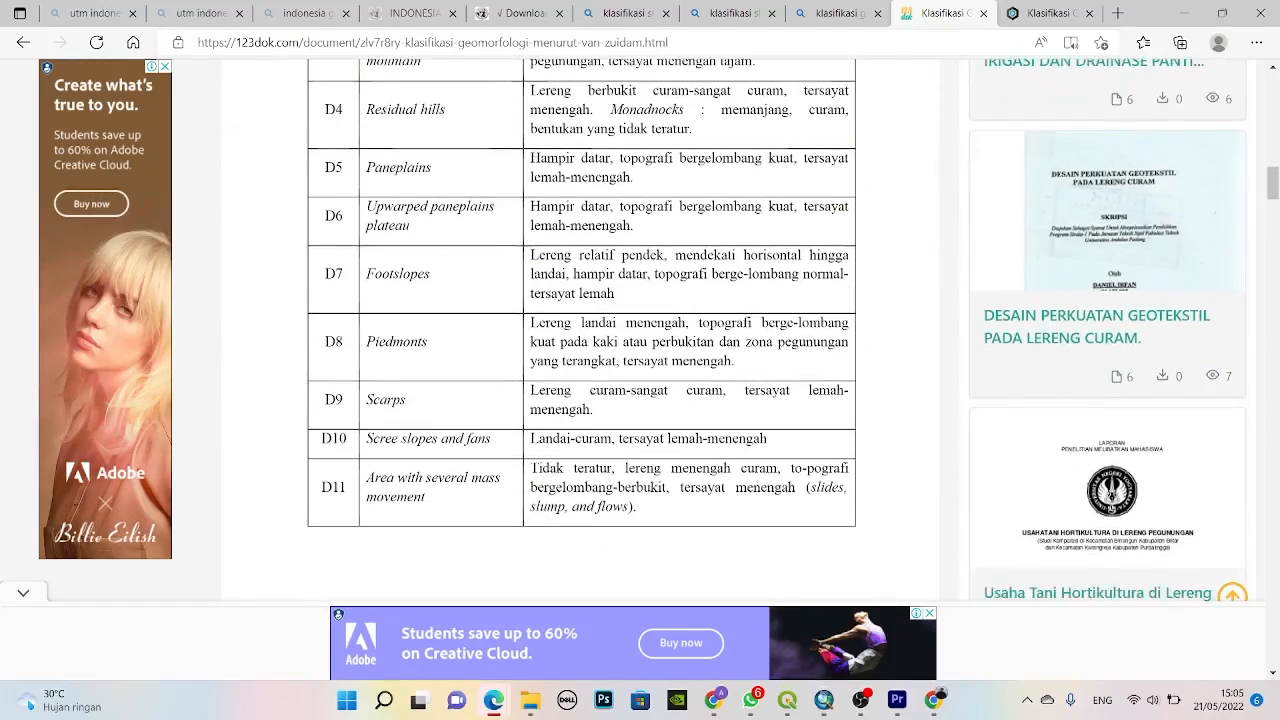
scroll(640, 337, down, 10)
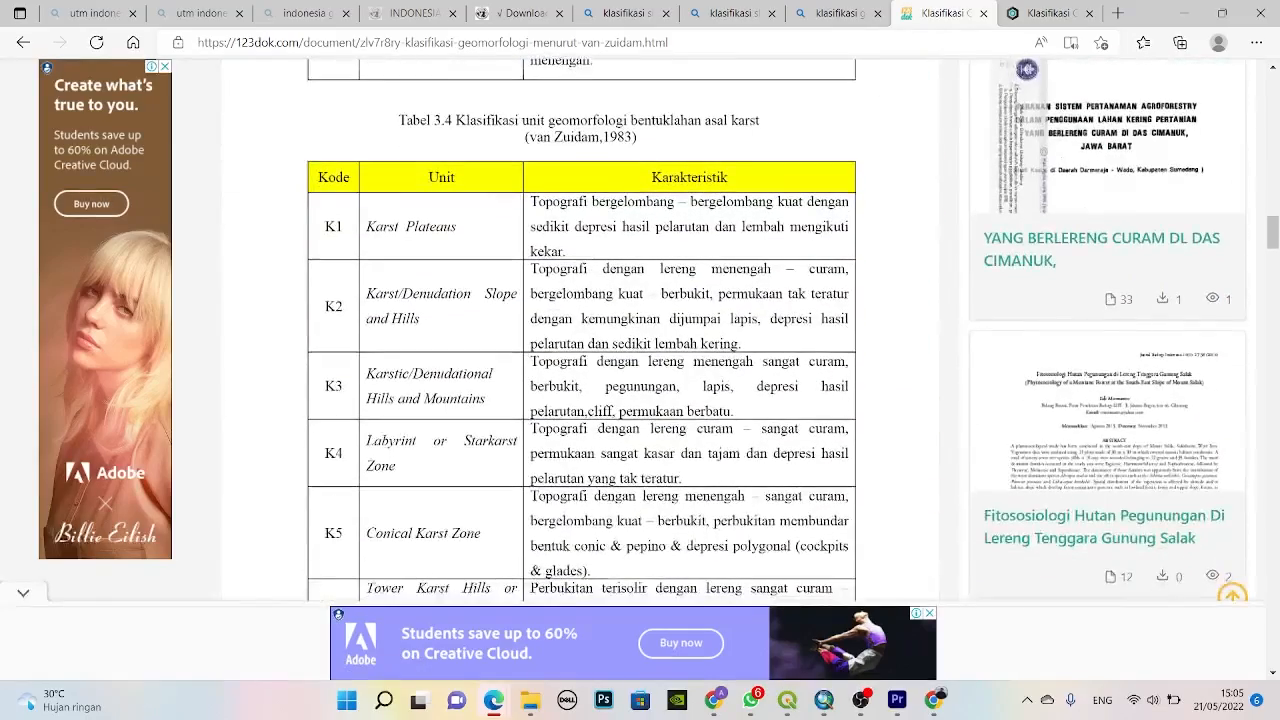
scroll(640, 337, down, 10)
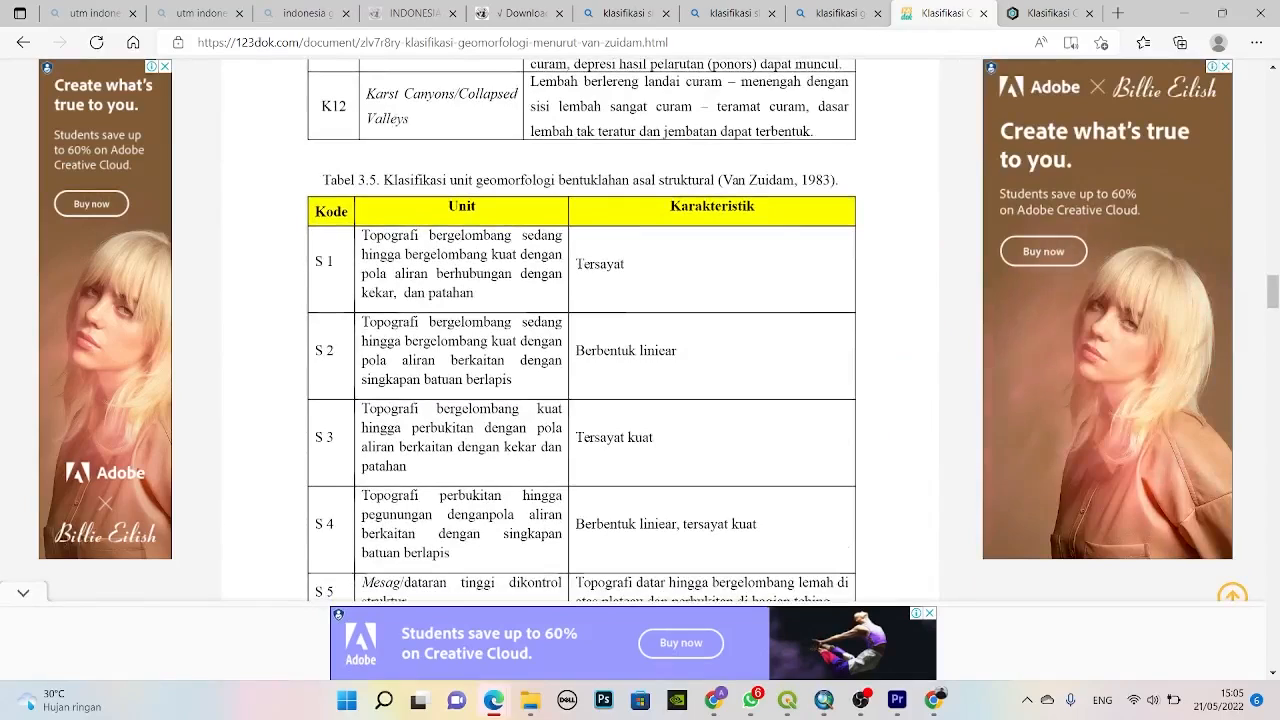
scroll(580, 332, down, 10)
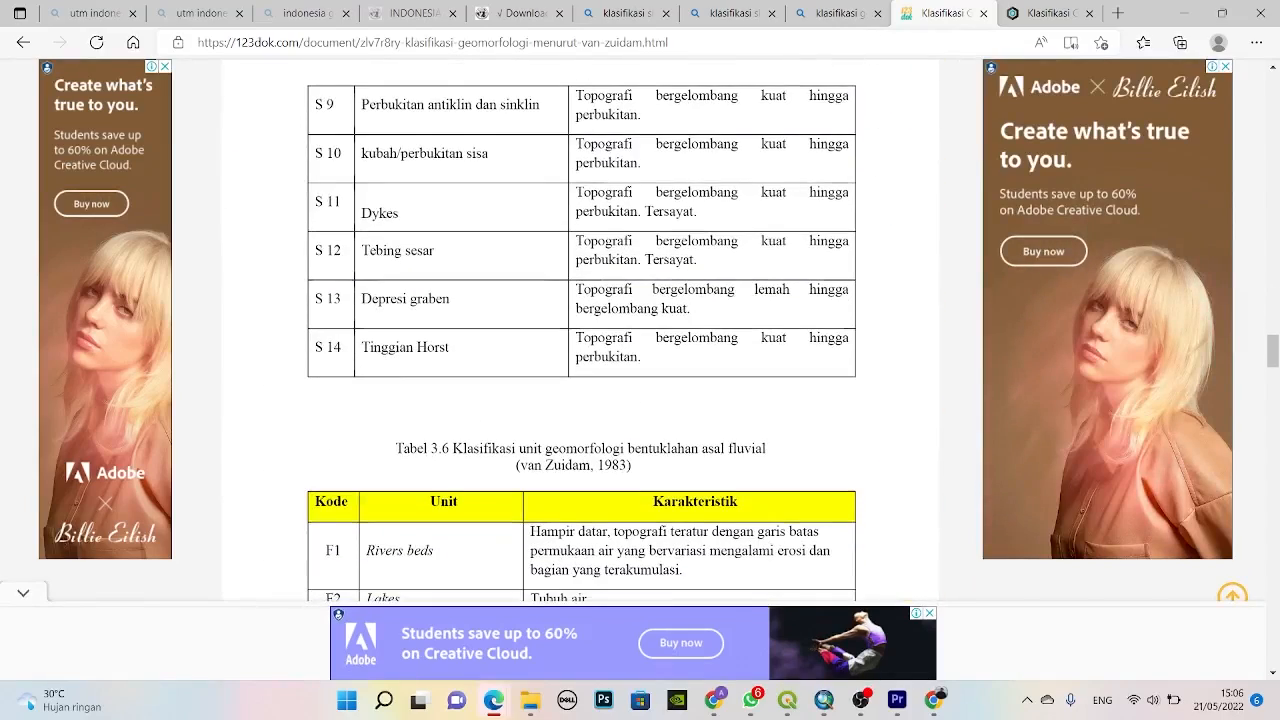
scroll(580, 330, down, 10)
scroll(580, 330, down, 6)
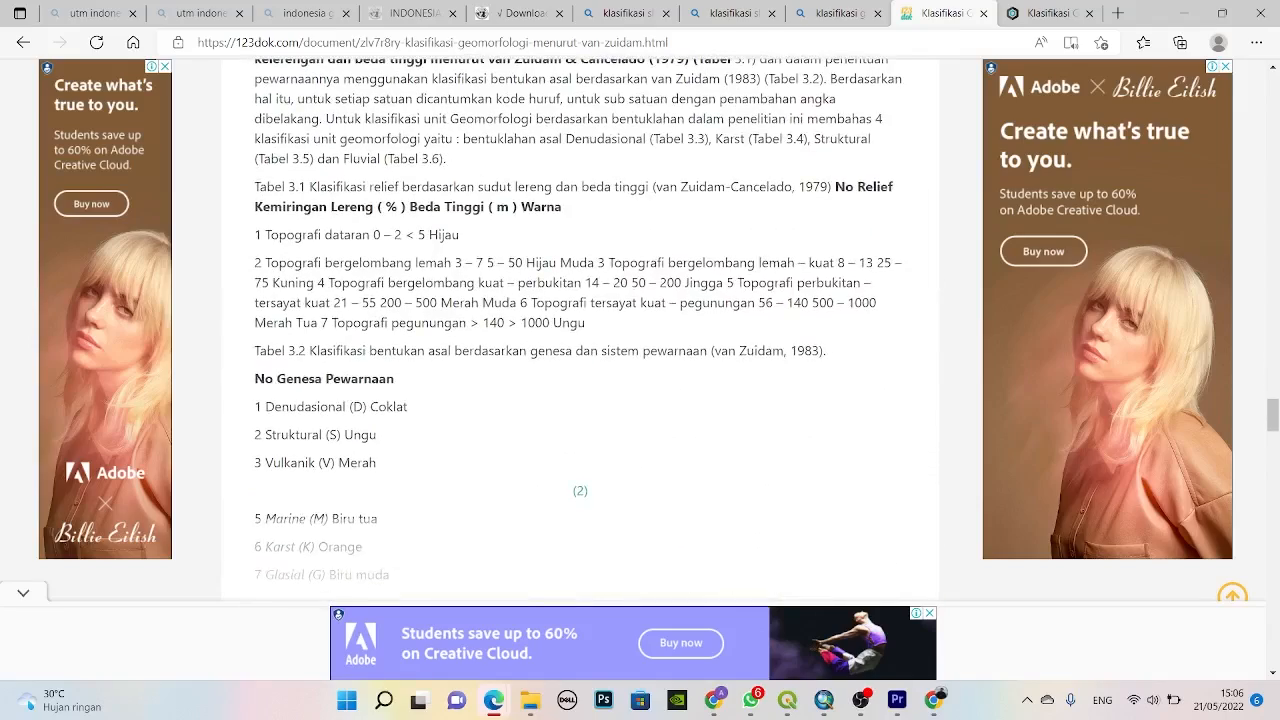
- Review the document's text summary and figure section, returning to the relief table with slope percentages, height differences and colours
scroll(580, 330, up, 1)
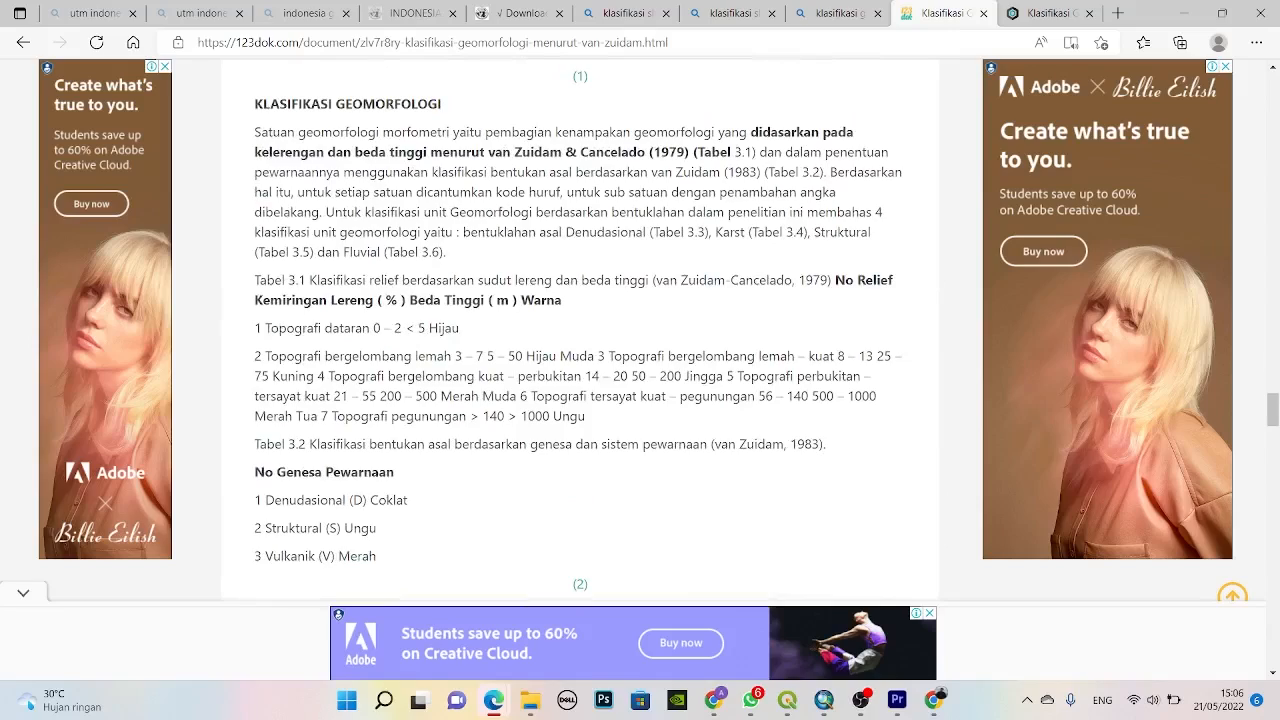
scroll(838, 282, down, 7)
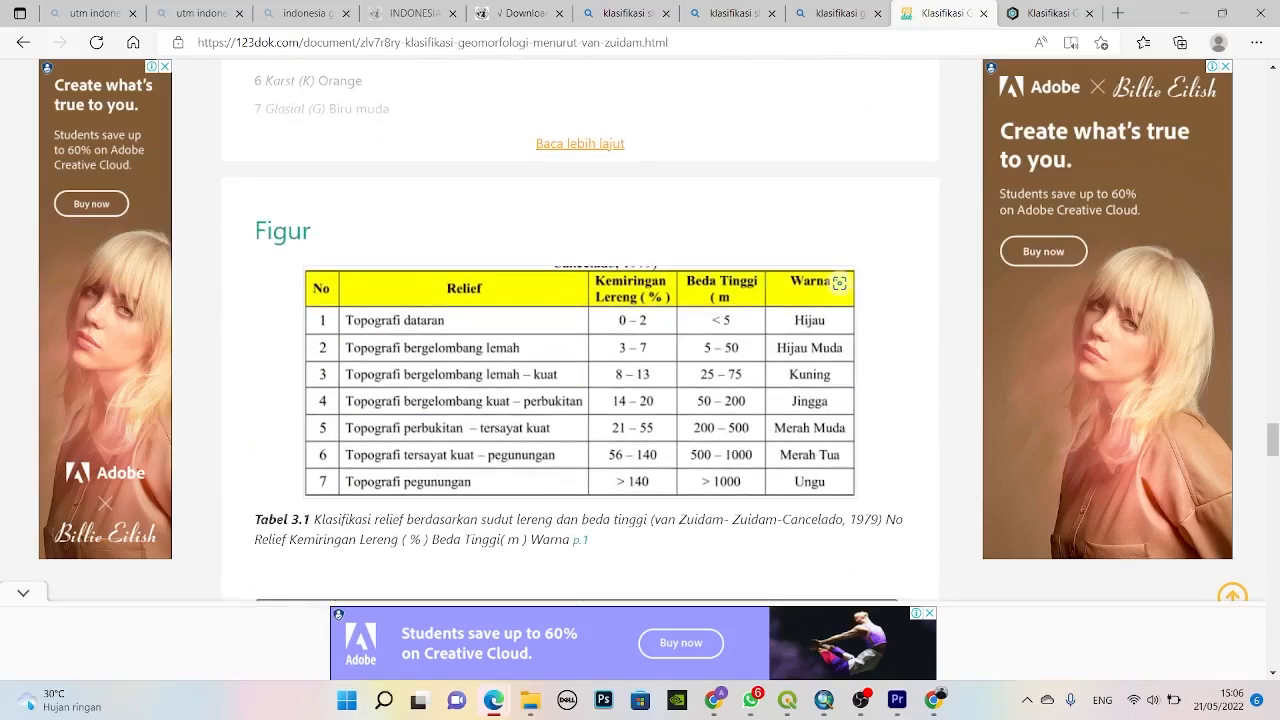
scroll(838, 282, down, 3)
scroll(400, 430, down, 10)
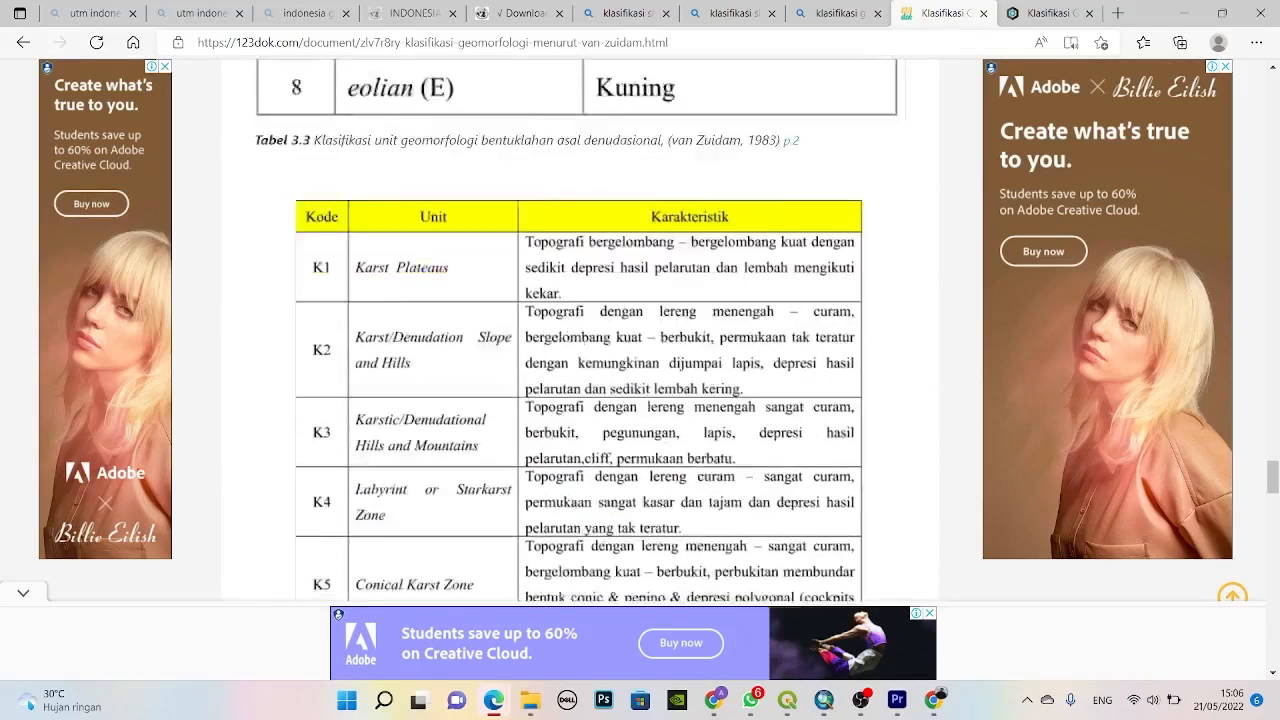
scroll(400, 430, up, 4)
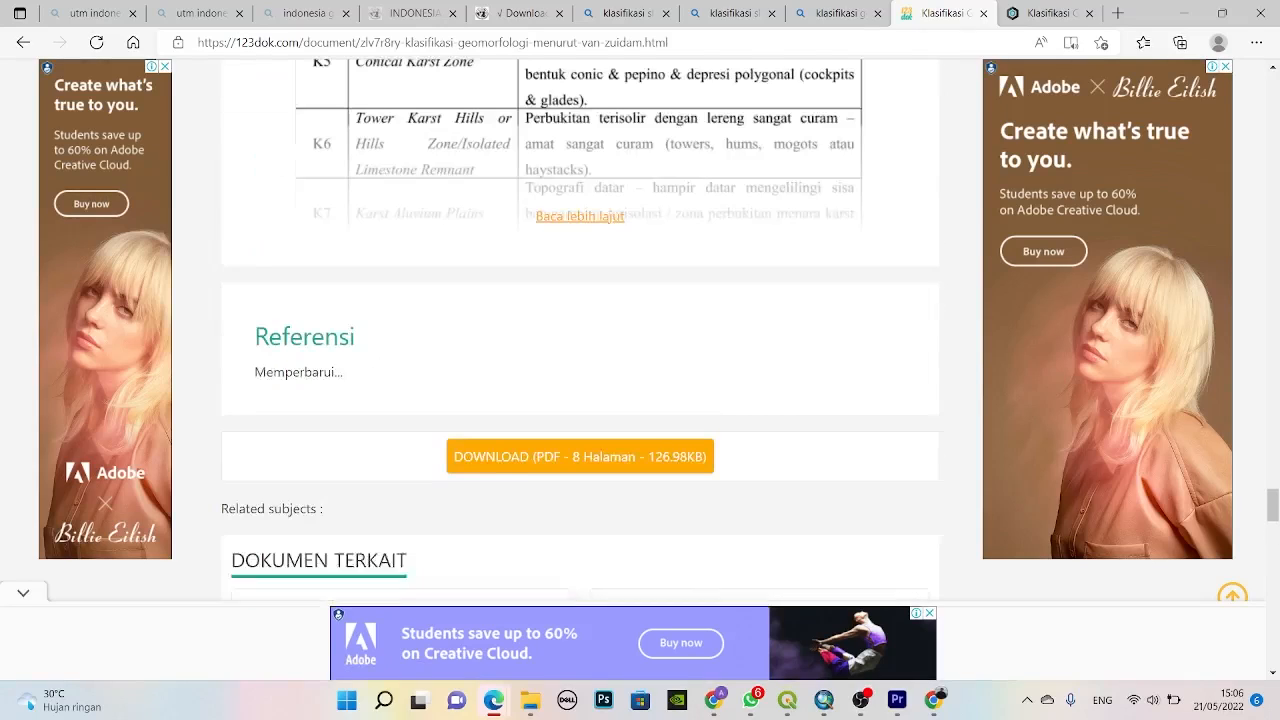
scroll(580, 330, up, 4)
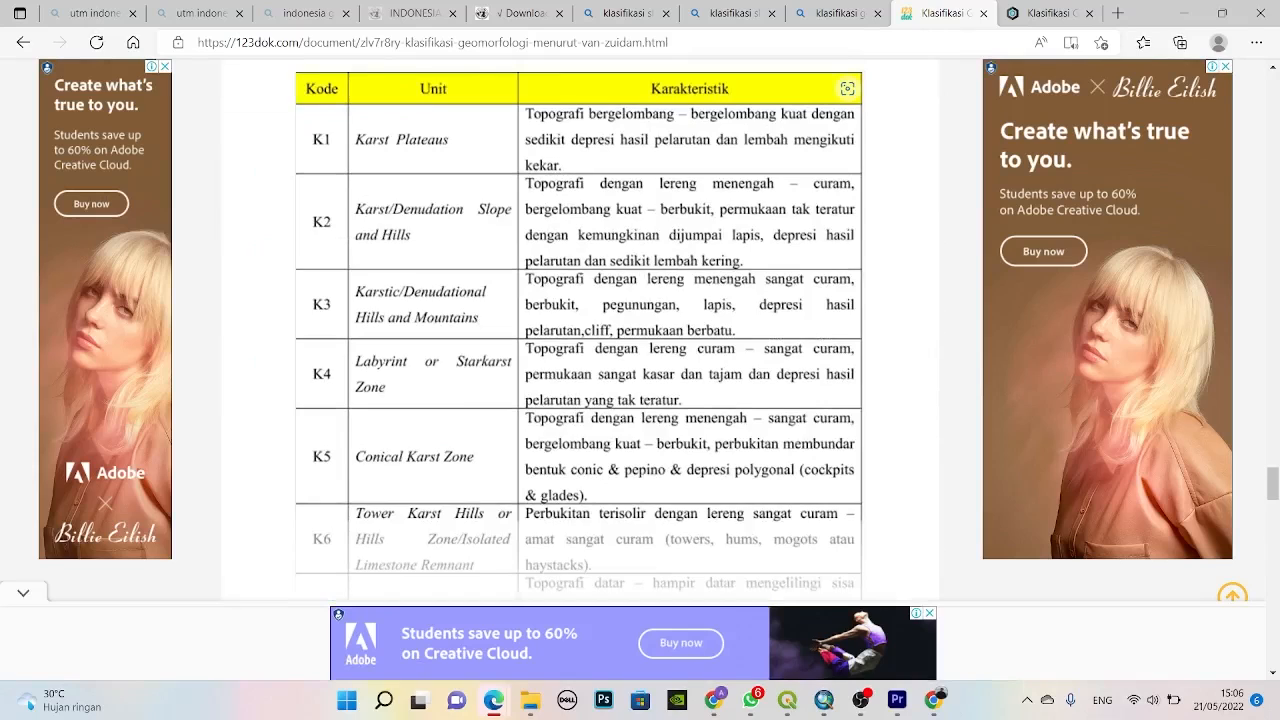
scroll(580, 330, up, 8)
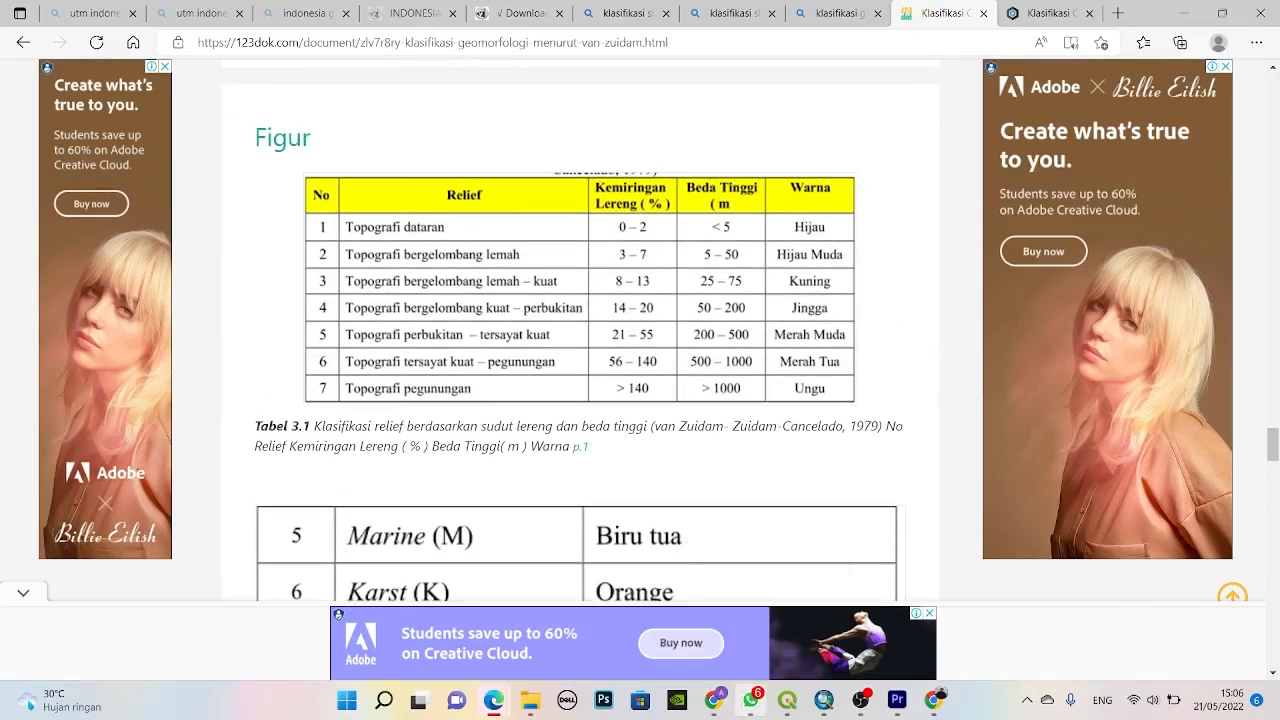
- Switch back to ArcMap and close the Reclassify tool without running it
click(824, 700)
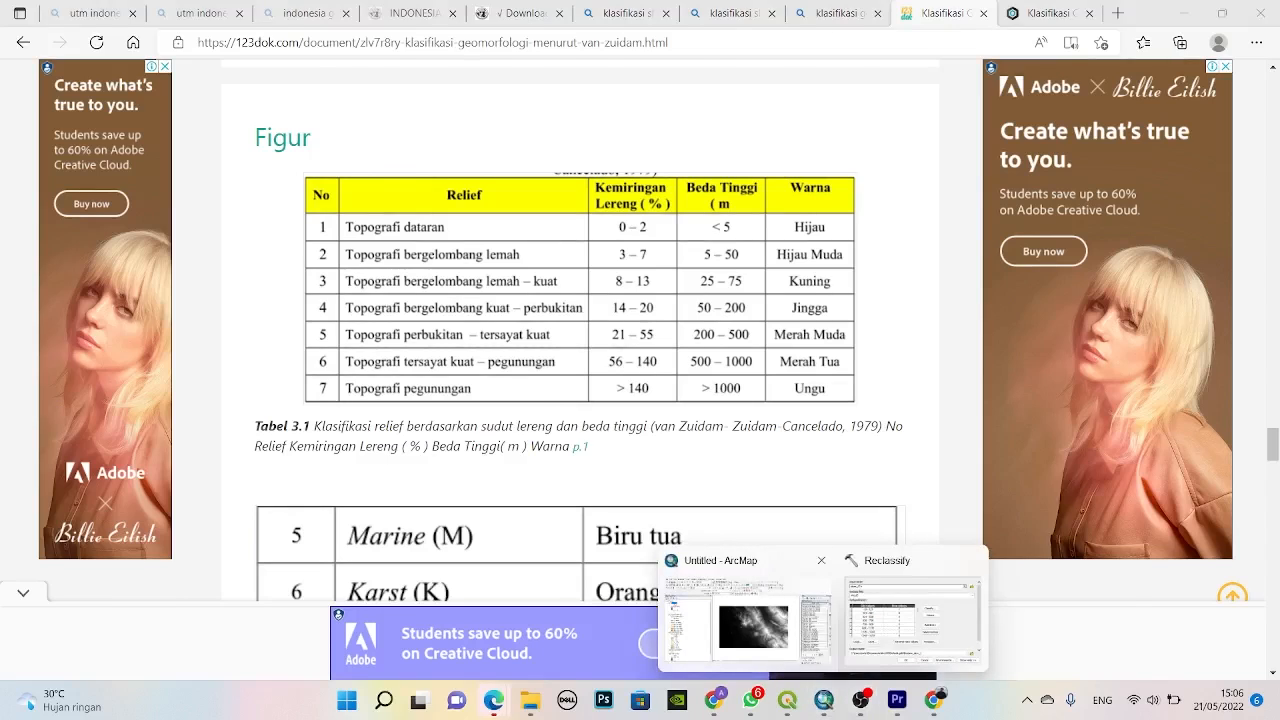
click(775, 620)
click(818, 131)
- Select the MORFOGRAFI_AOI layer and the KEMIRINGAN_AOI layer in turn to point out their elevation and slope classes
click(94, 301)
scroll(94, 301, down, 1)
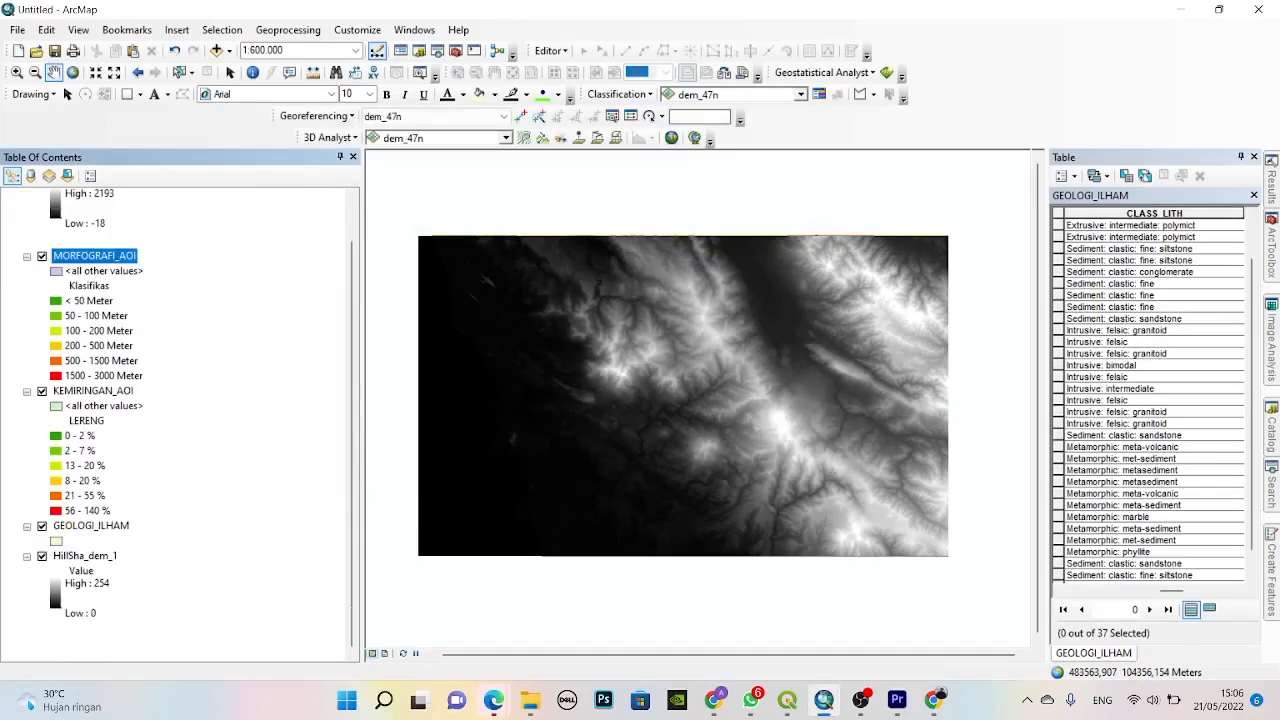
click(93, 391)
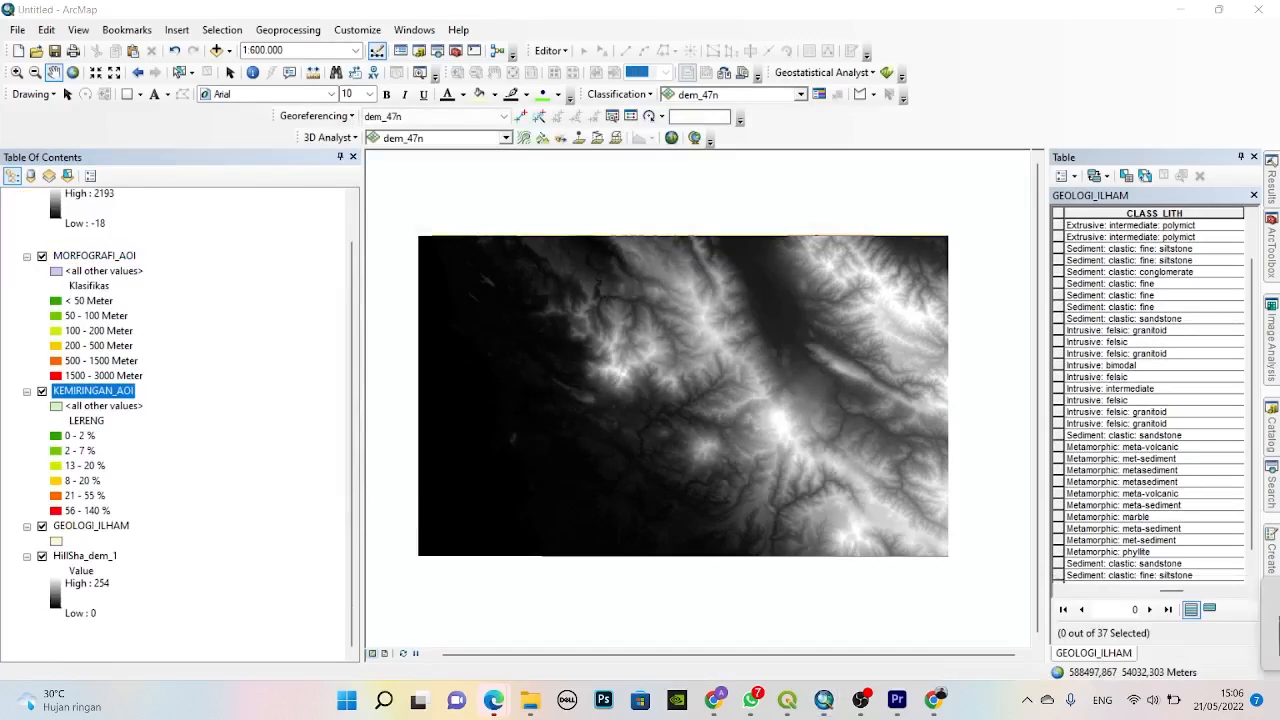
drag(470, 330, 459, 326)
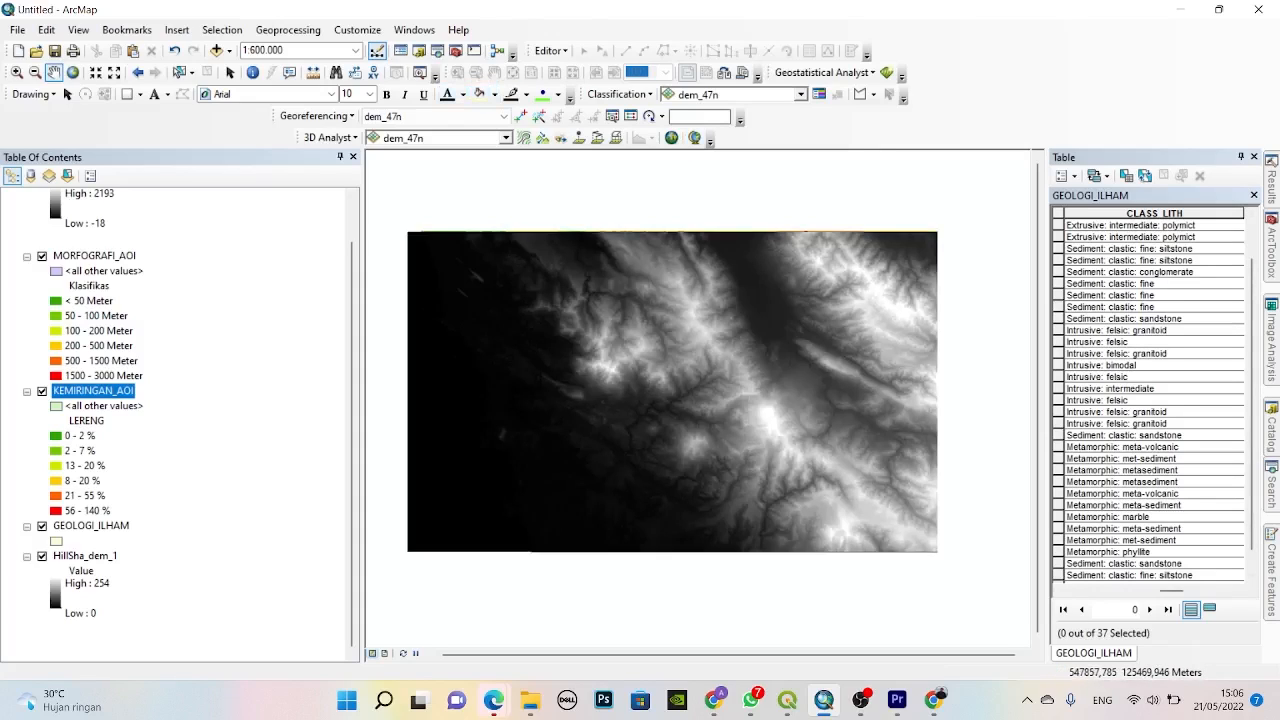
drag(719, 385, 728, 378)
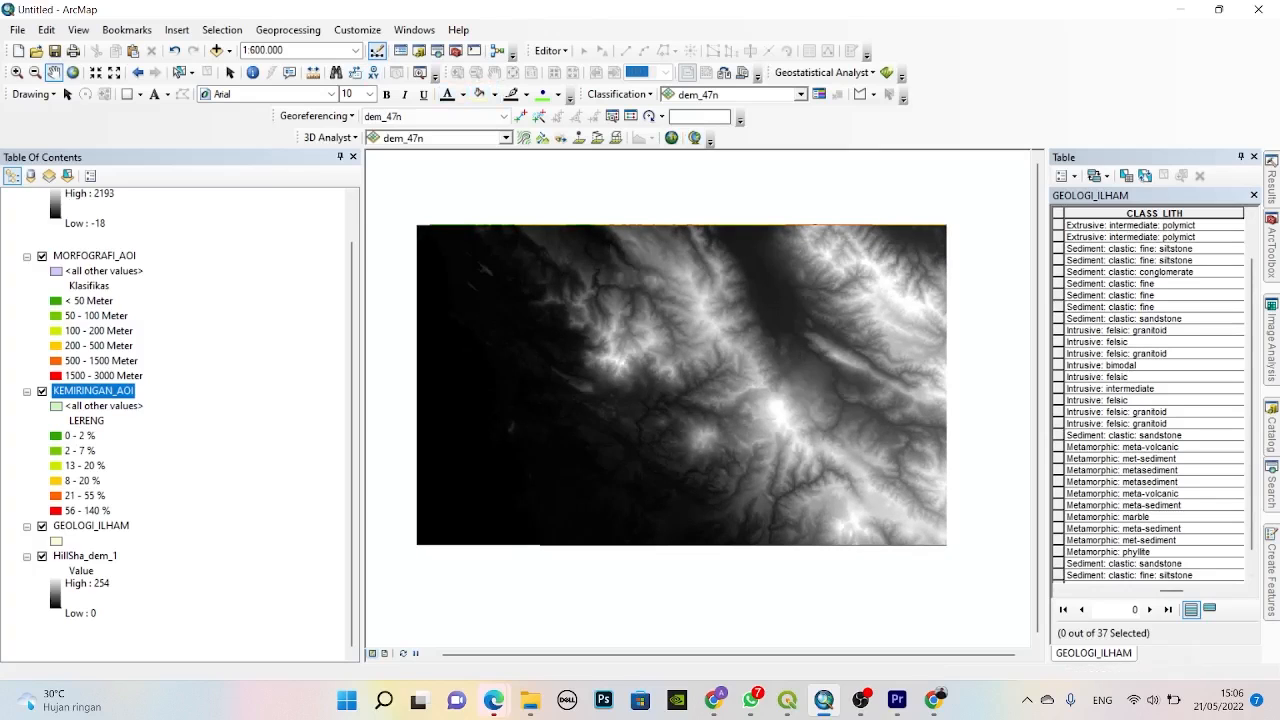
- Search the tools for "contour" and open the Spatial Analyst Contour tool
click(1271, 484)
drag(1072, 220, 1004, 224)
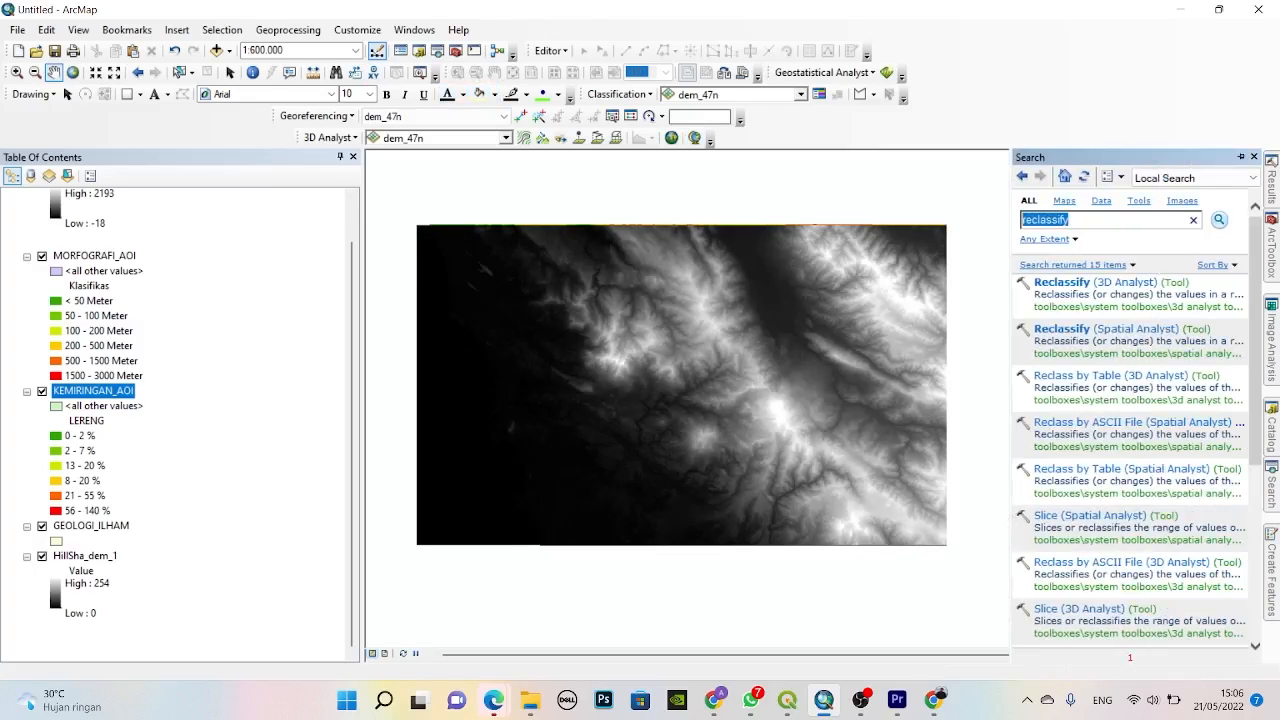
text(k)
key(BackSpace)
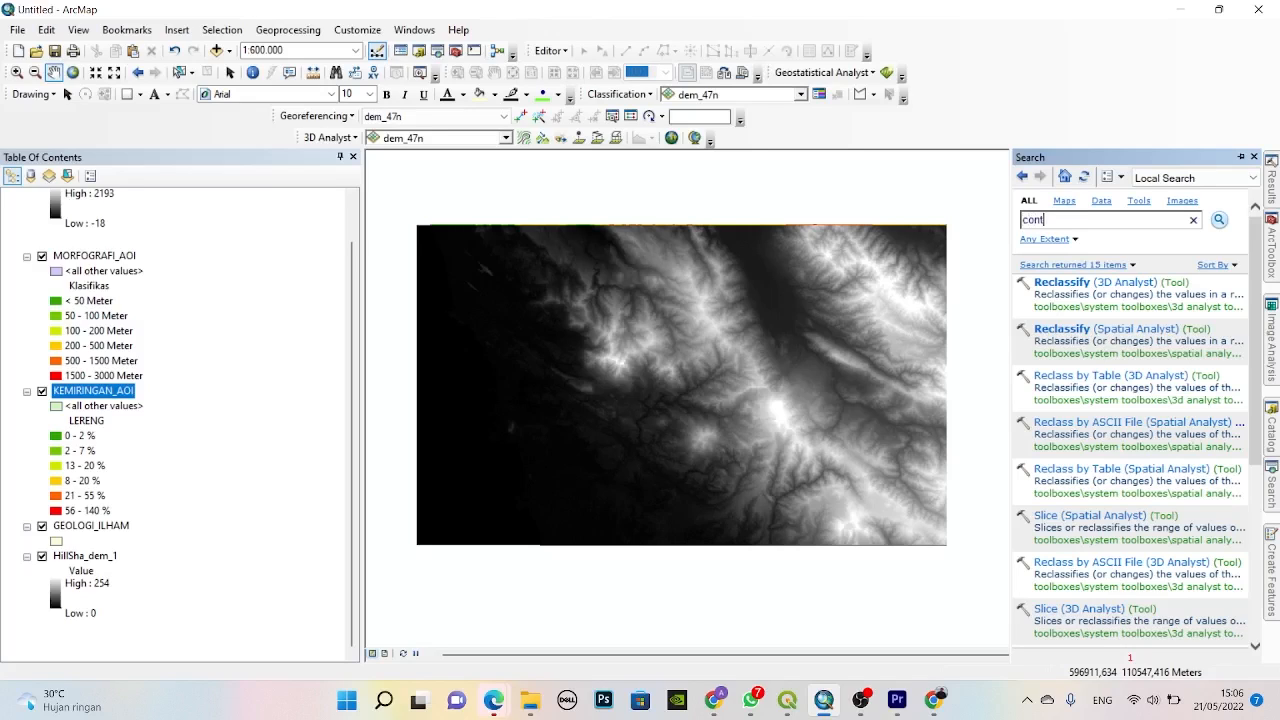
text(contour)
key(Return)
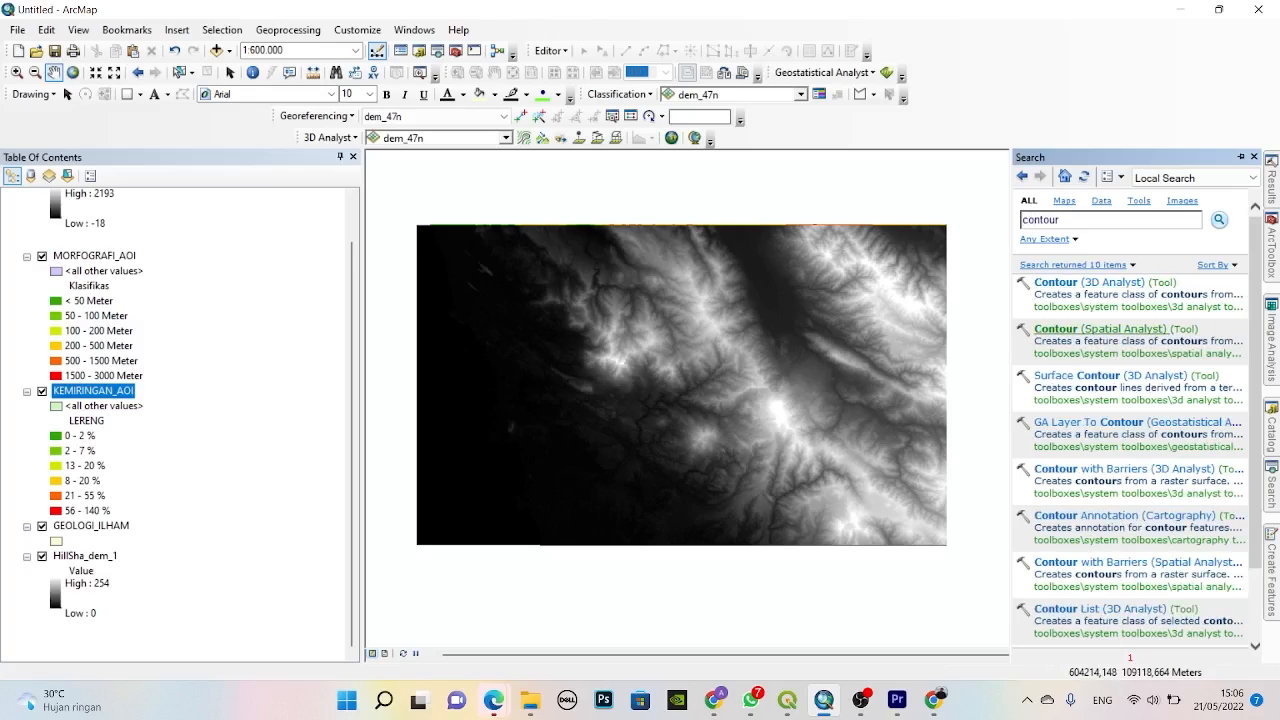
click(1100, 329)
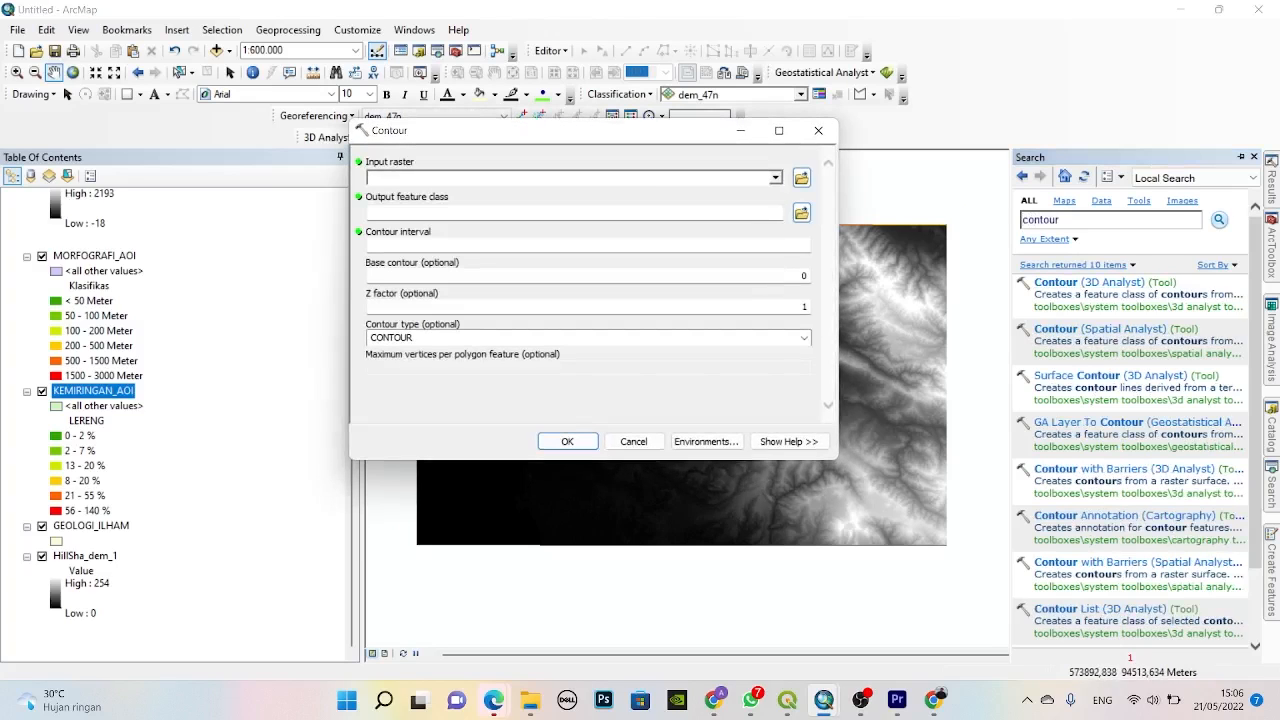
- Generate contour lines from the dem_47n raster with a contour interval of 100
scroll(180, 400, up, 1)
click(73, 211)
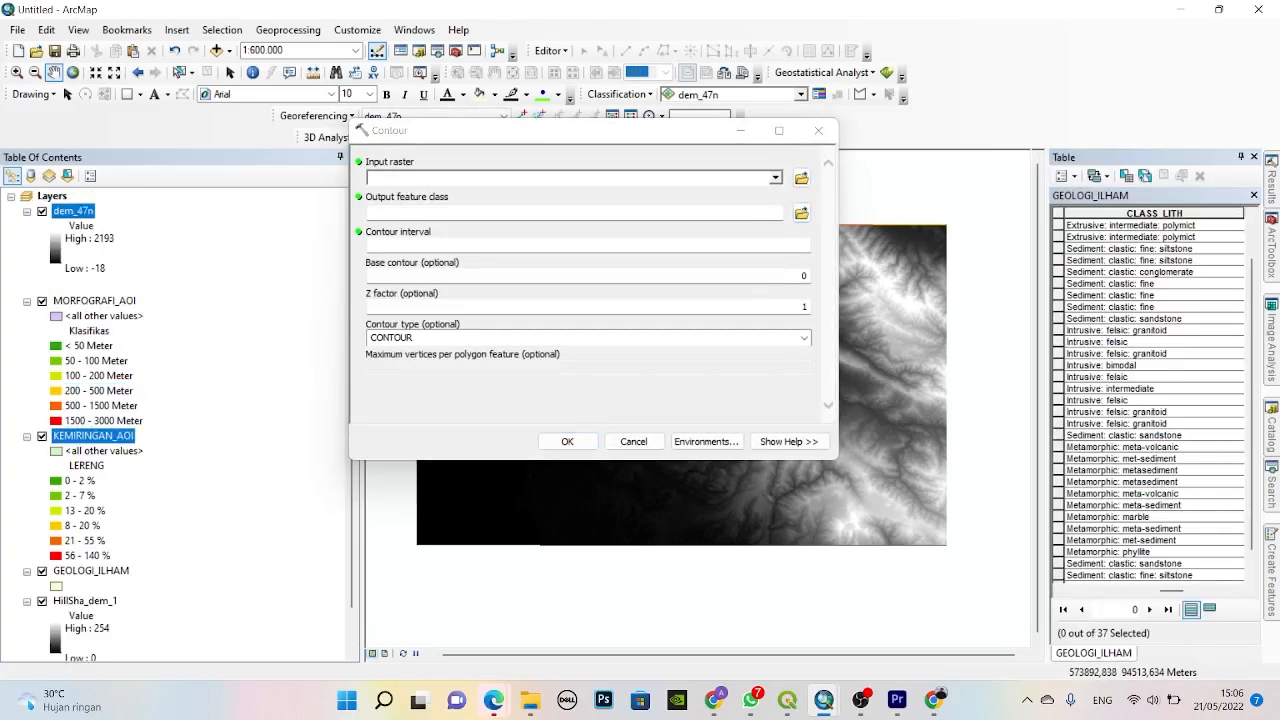
drag(73, 211, 480, 178)
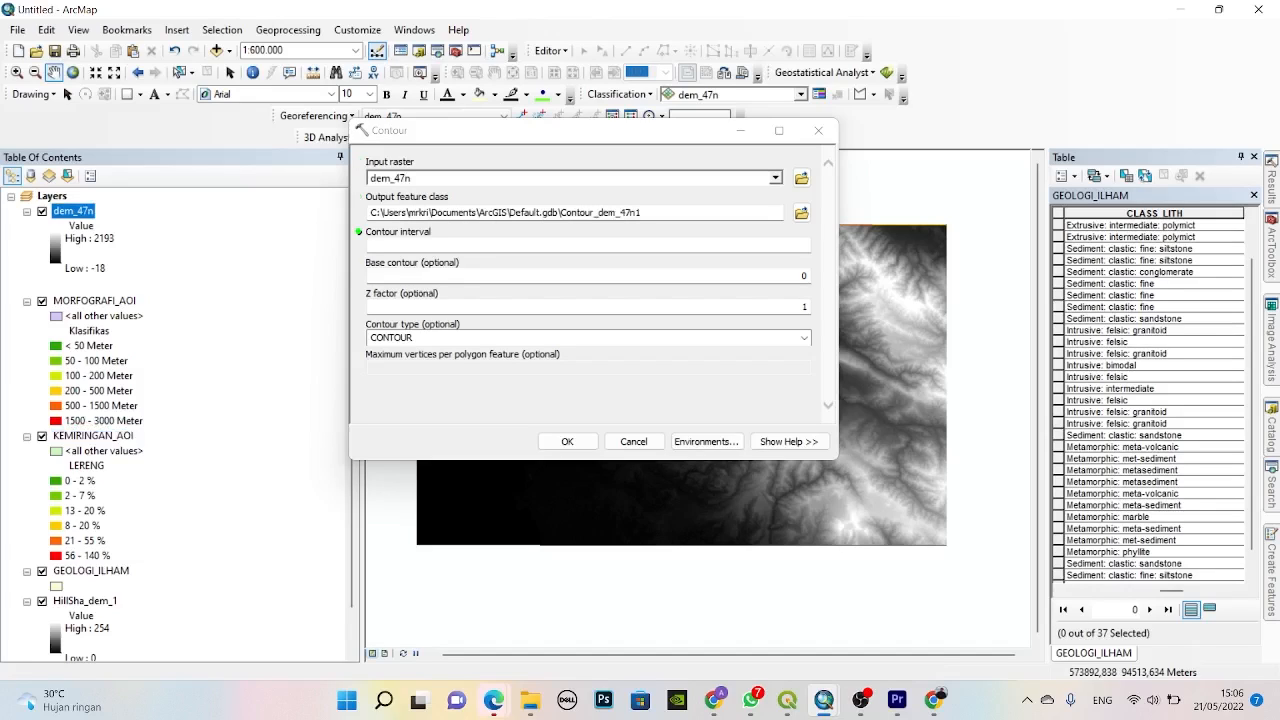
click(588, 245)
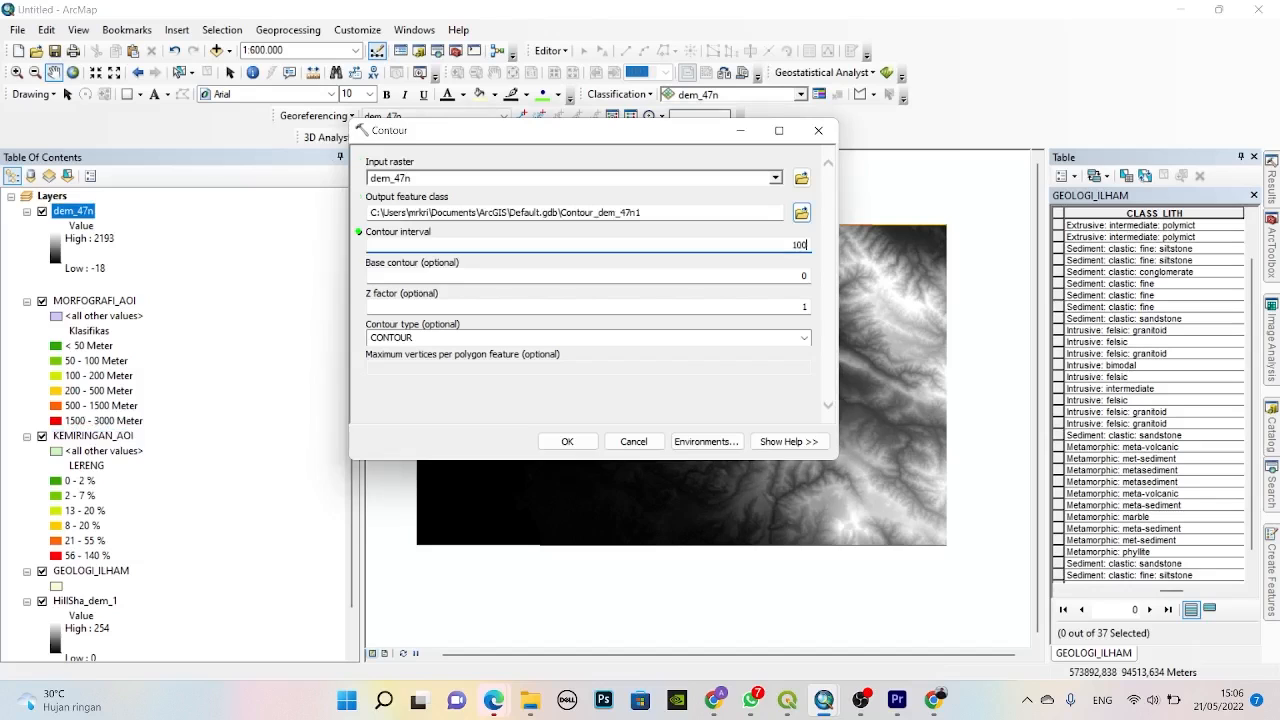
text(100)
key(Return)
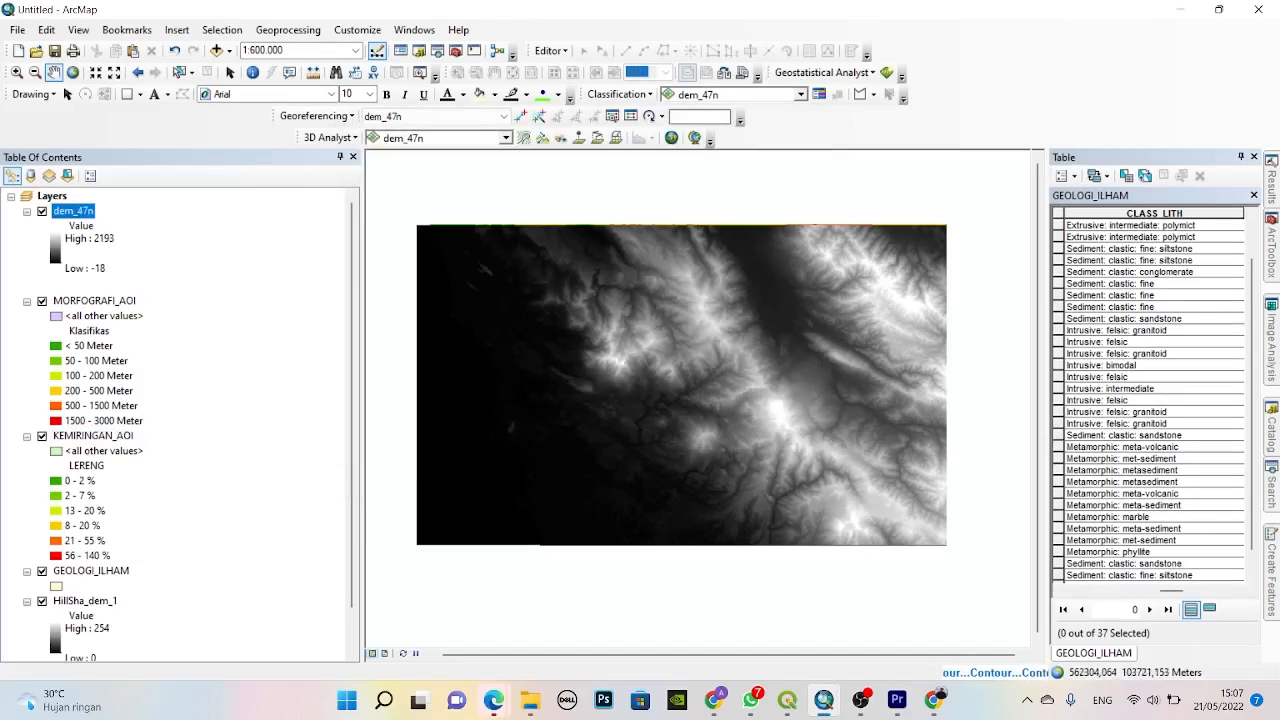
- Run the Spatial Analyst Contour tool again on dem_47n with a contour interval of 20
mouse_move(1271, 485)
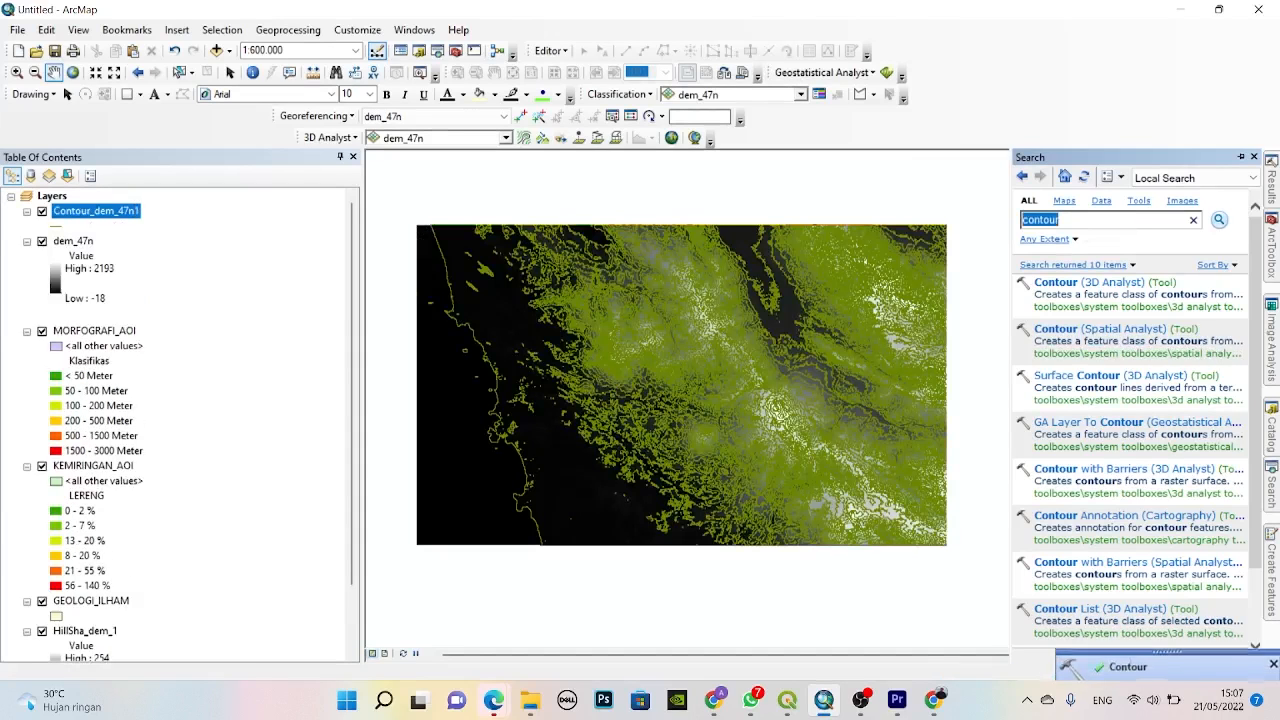
click(1100, 330)
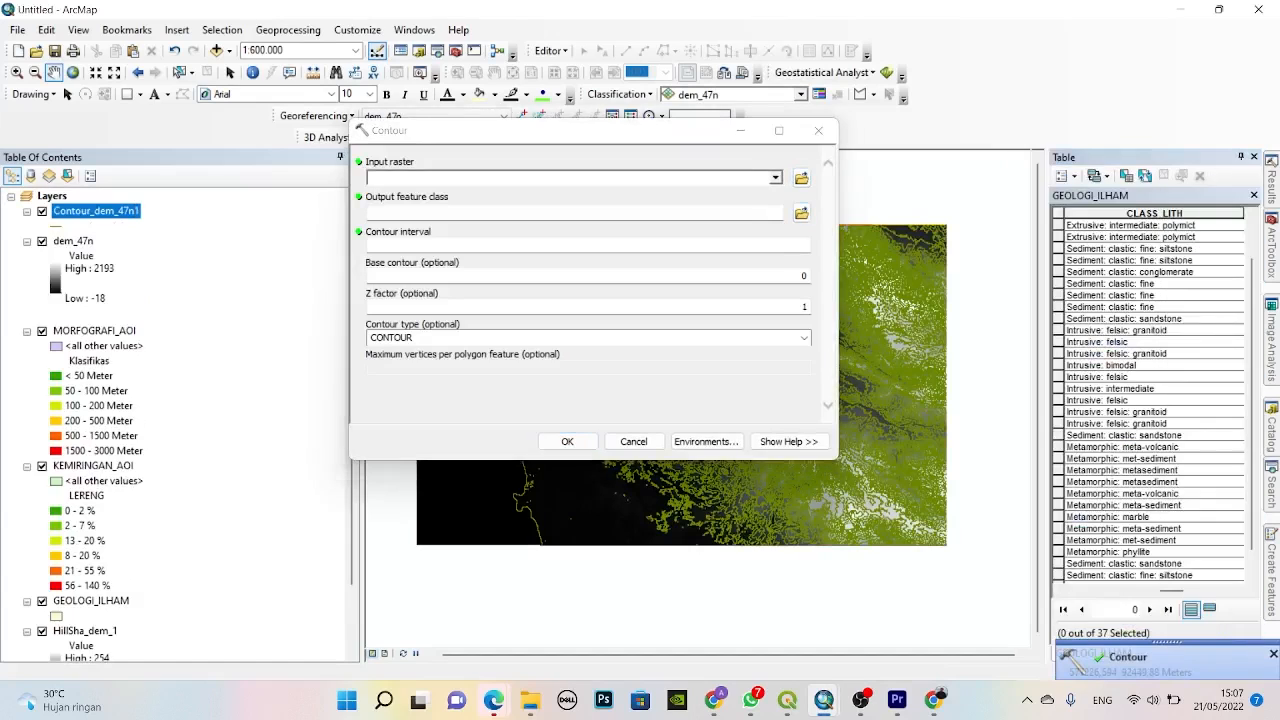
click(73, 241)
drag(73, 241, 480, 178)
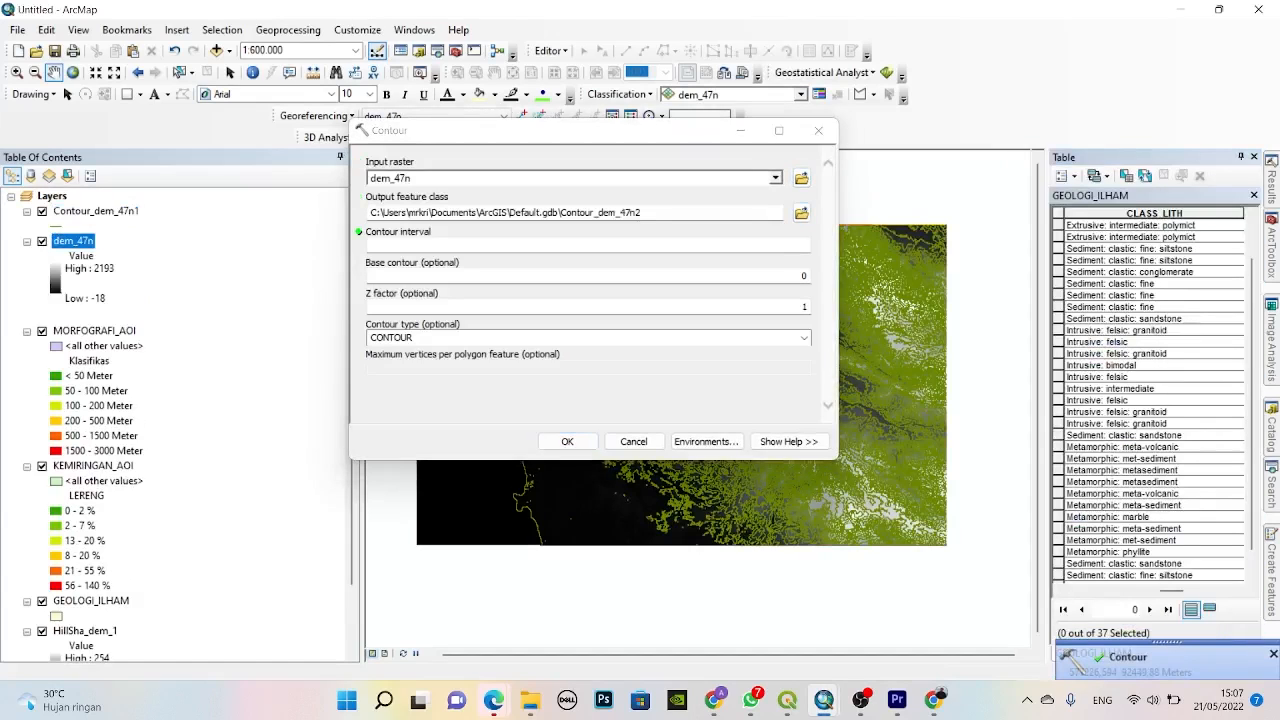
click(588, 245)
text(20)
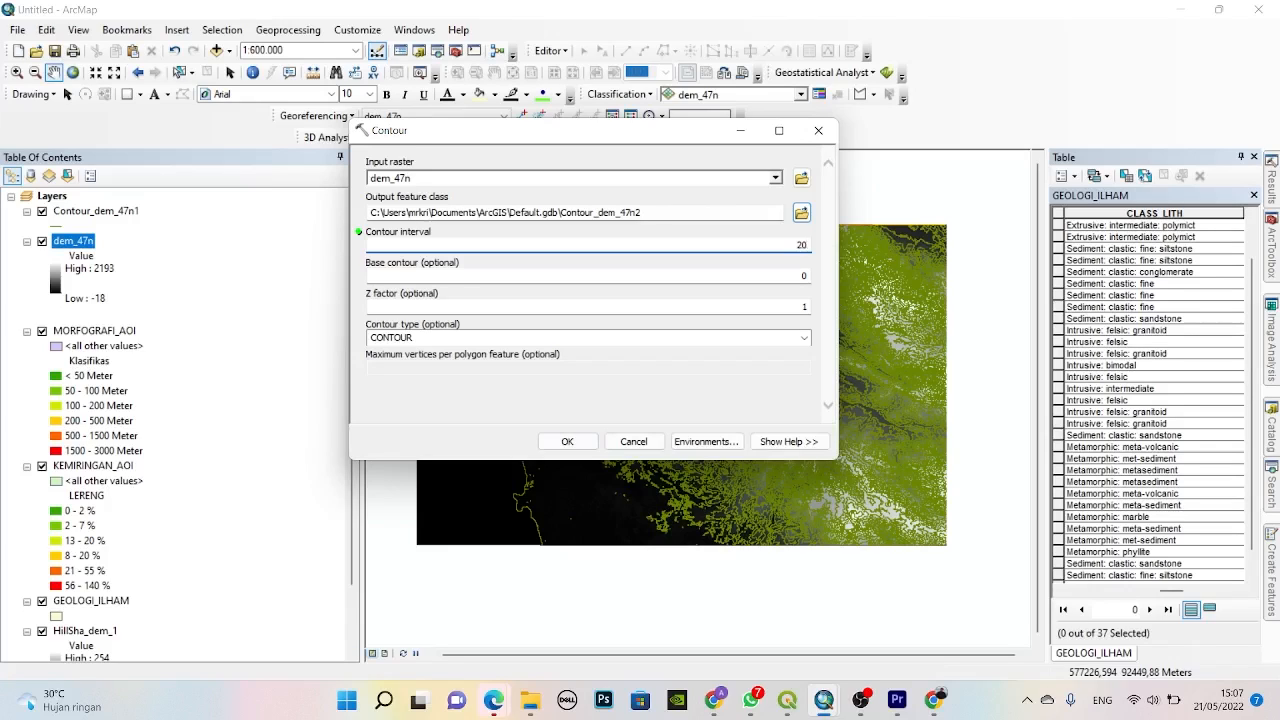
click(567, 441)
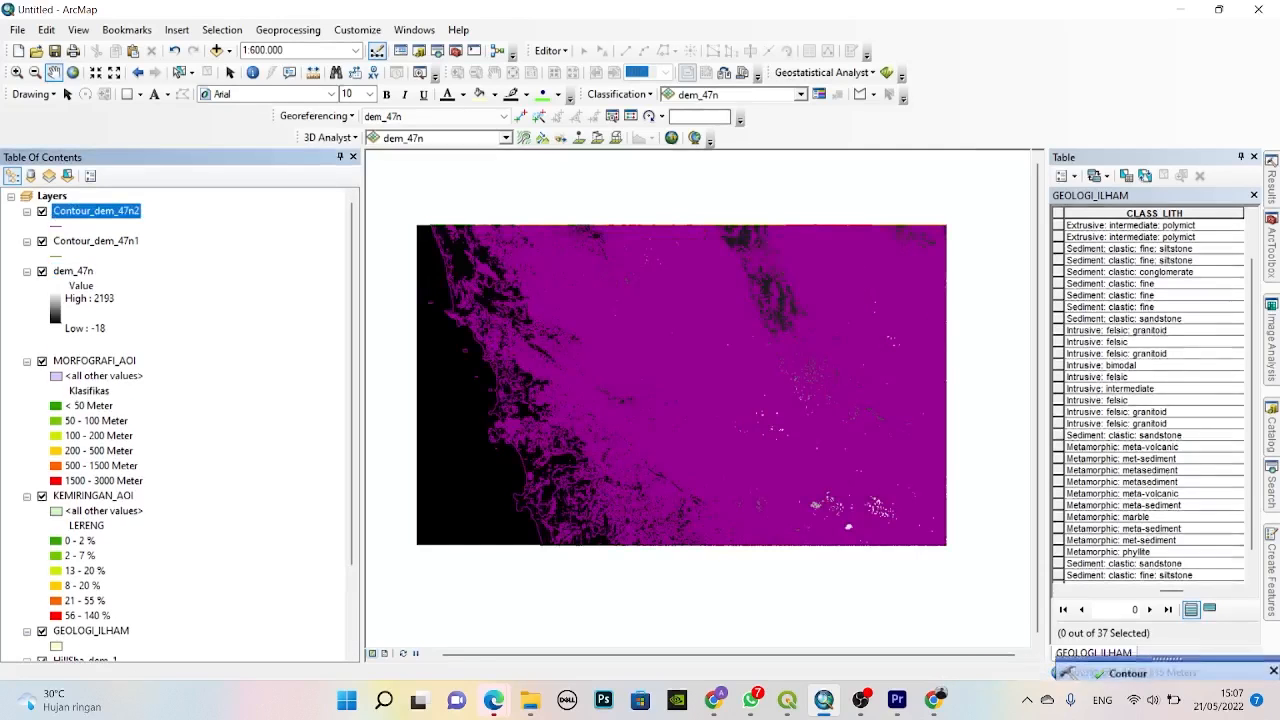
- Hide the Contour_dem_47n2 layer and move the HillSha_dem_1 hillshade directly beneath Contour_dem_47n1, above dem_47n
drag(700, 410, 665, 410)
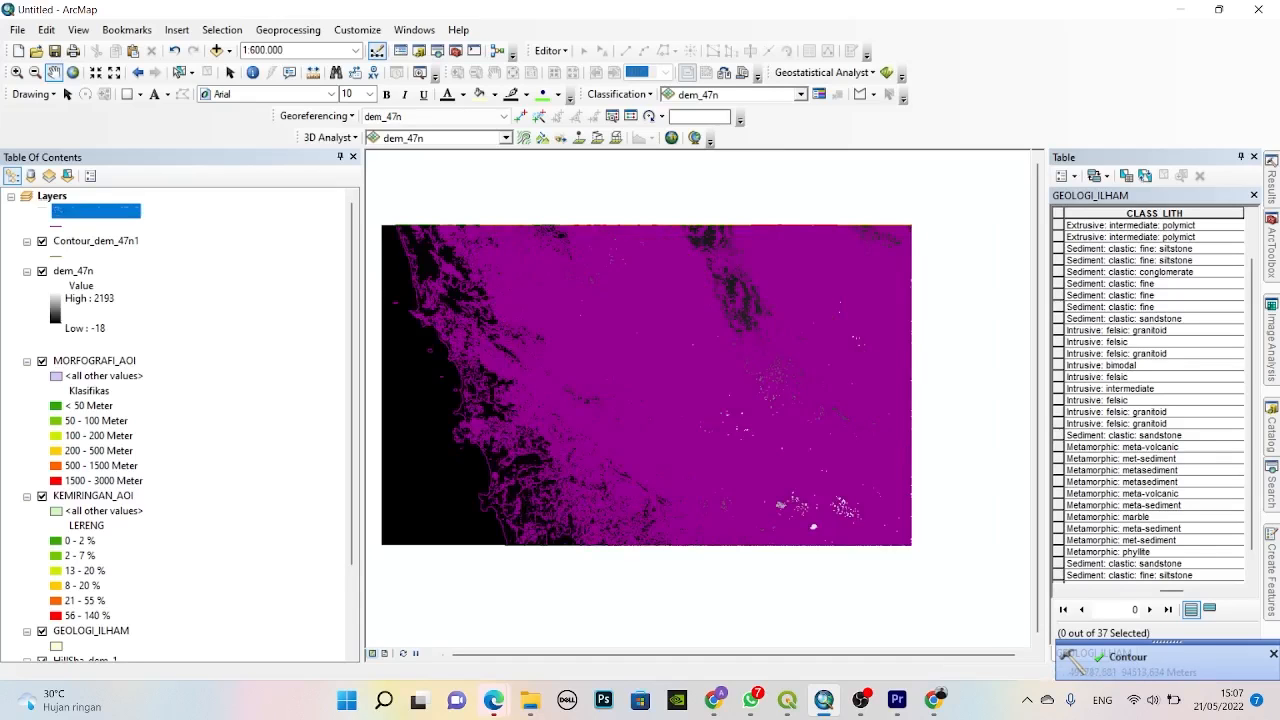
click(42, 211)
drag(600, 370, 541, 391)
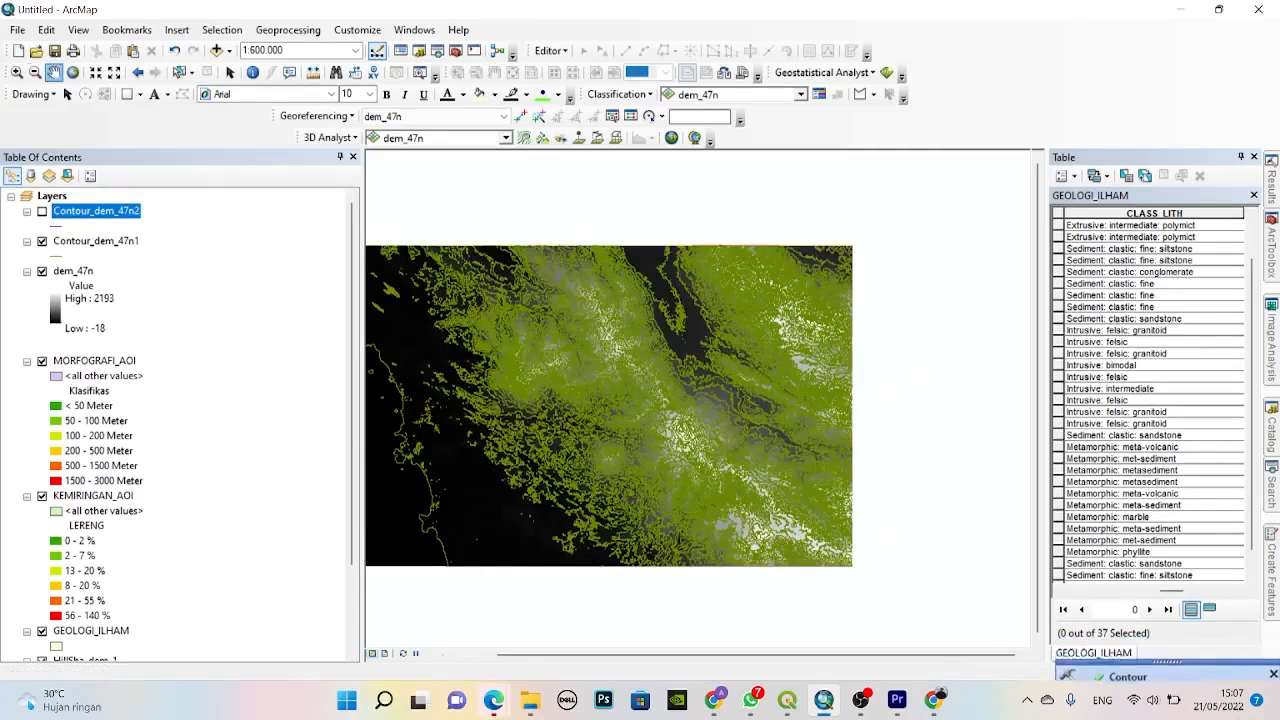
click(16, 72)
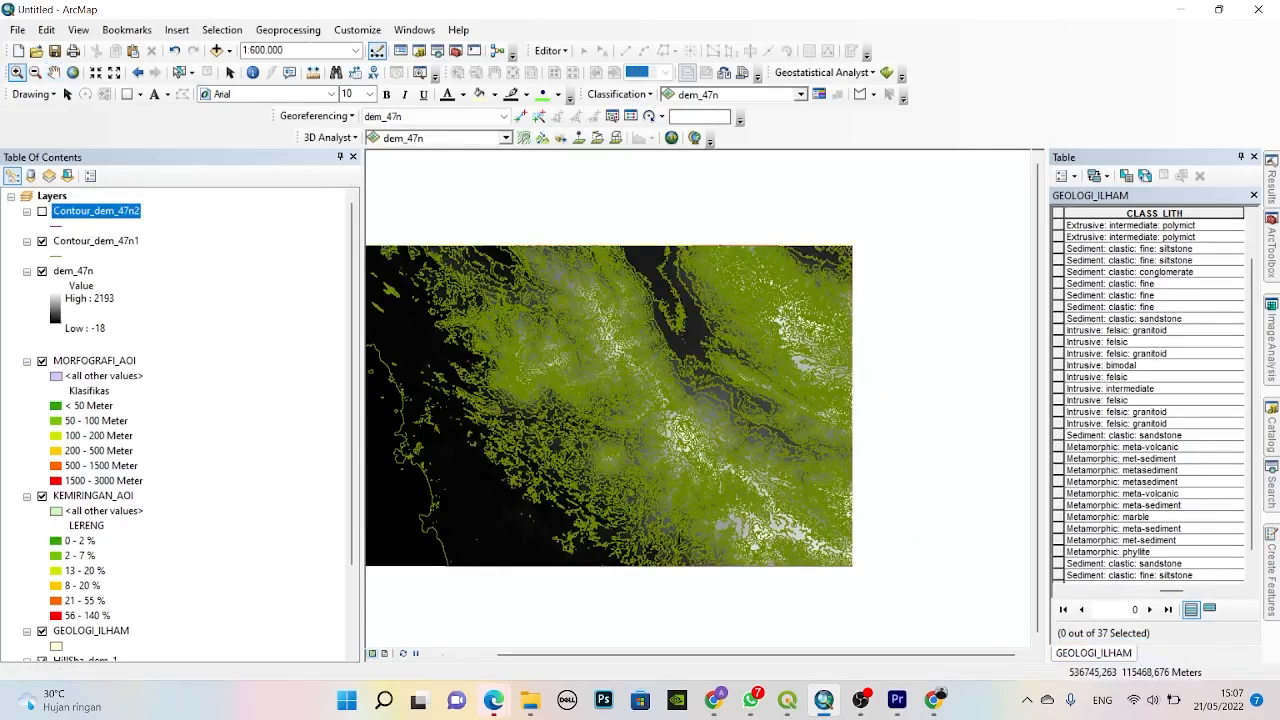
drag(567, 218, 775, 426)
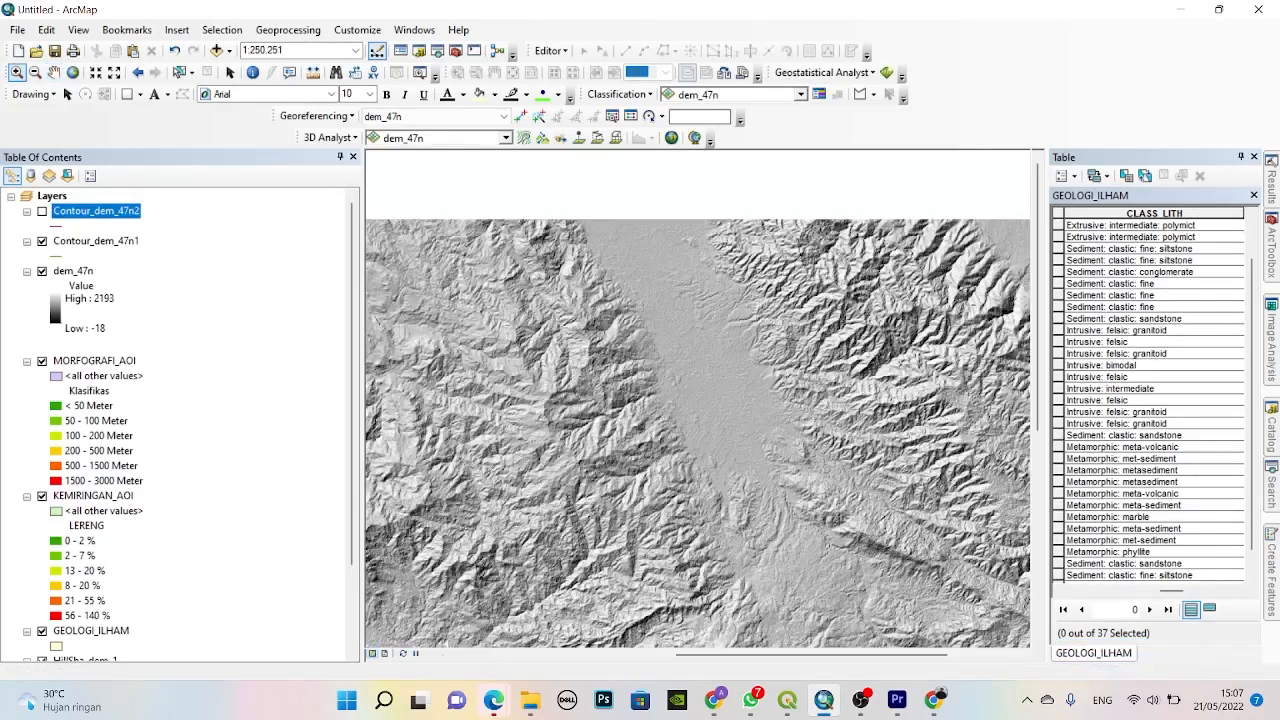
drag(540, 201, 957, 617)
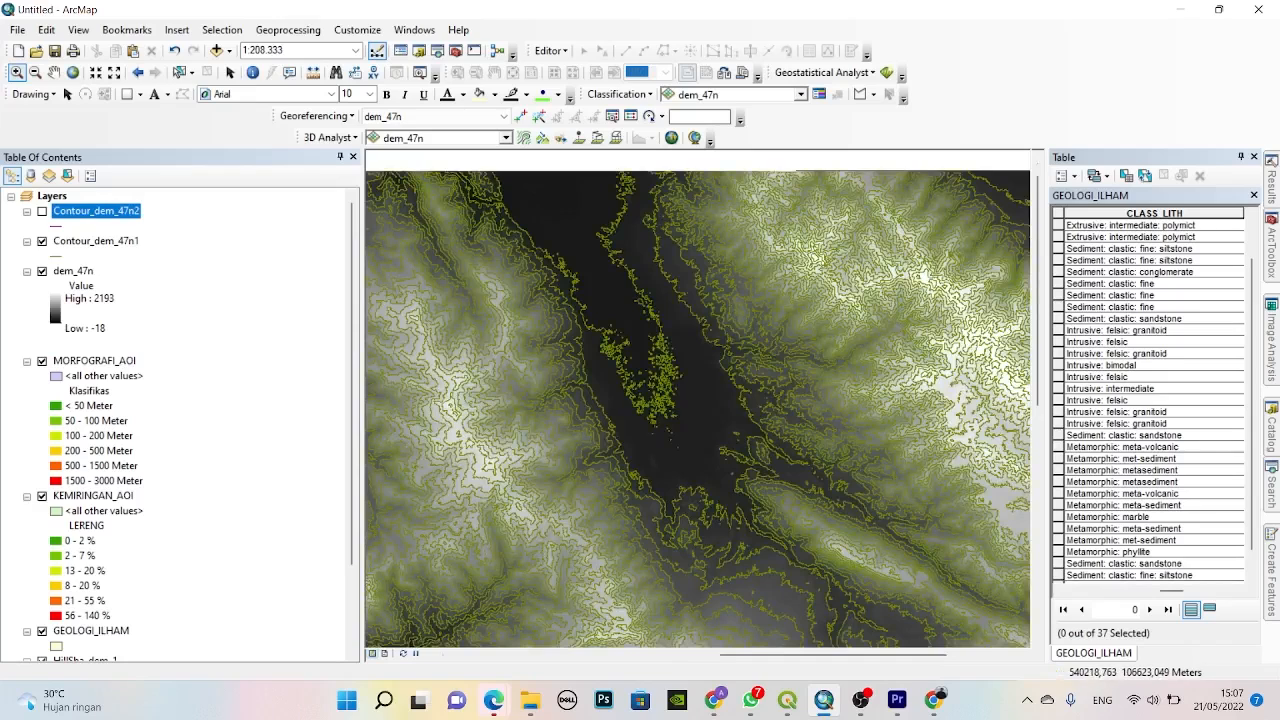
drag(352, 415, 352, 502)
mouse_move(85, 556)
mouse_down()
mouse_move(85, 196)
mouse_move(85, 262)
mouse_up()
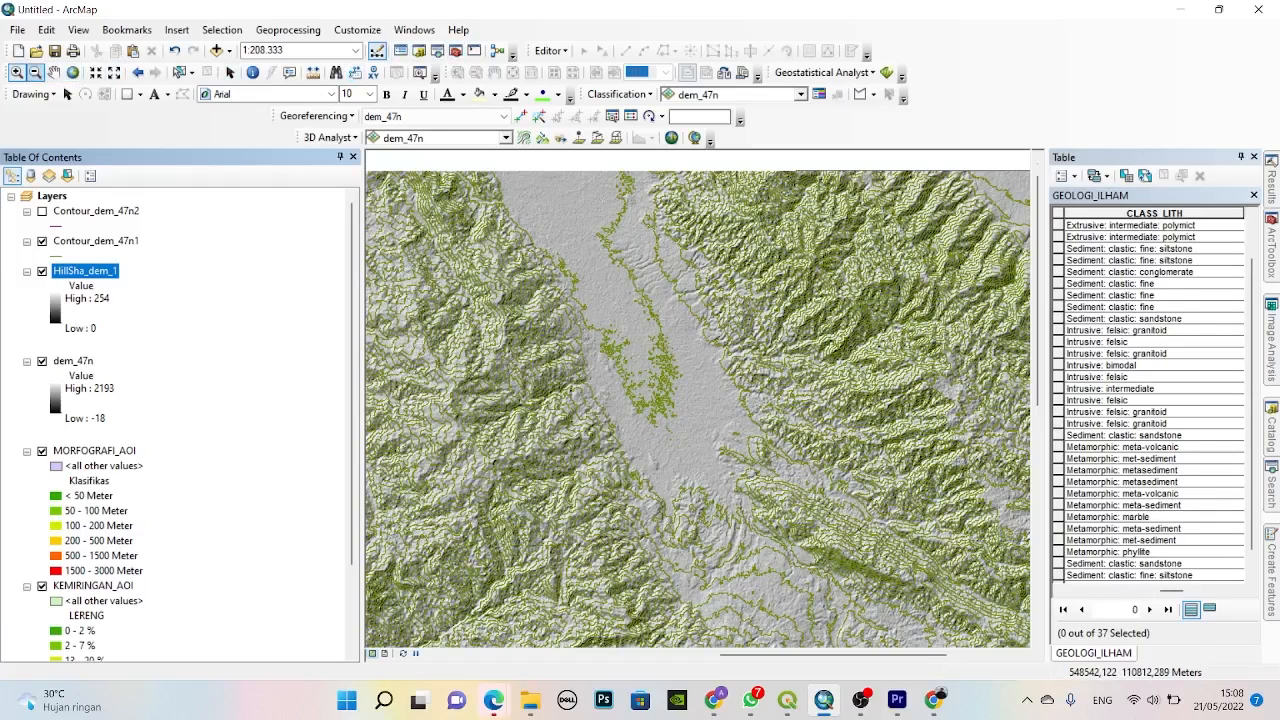
- Examine the Contour_dem_47n1 lines over the hillshade across the valley and surrounding hills at several map scales
click(35, 72)
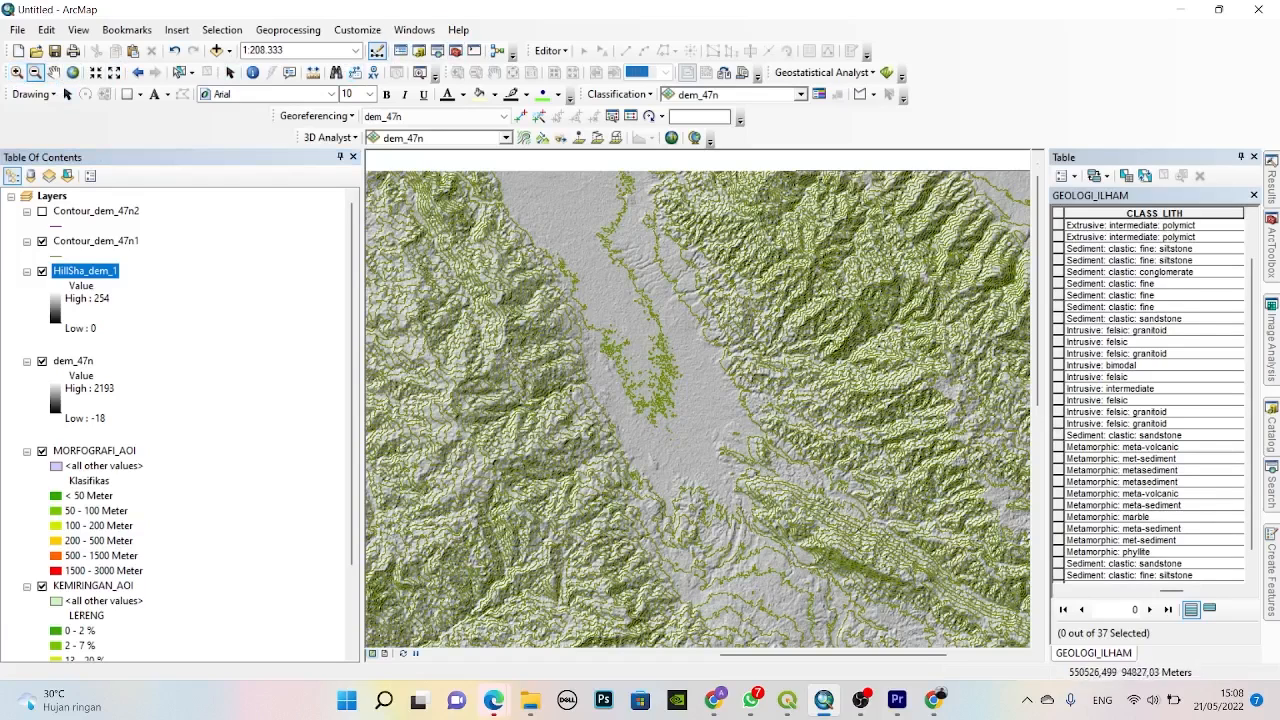
drag(546, 330, 979, 605)
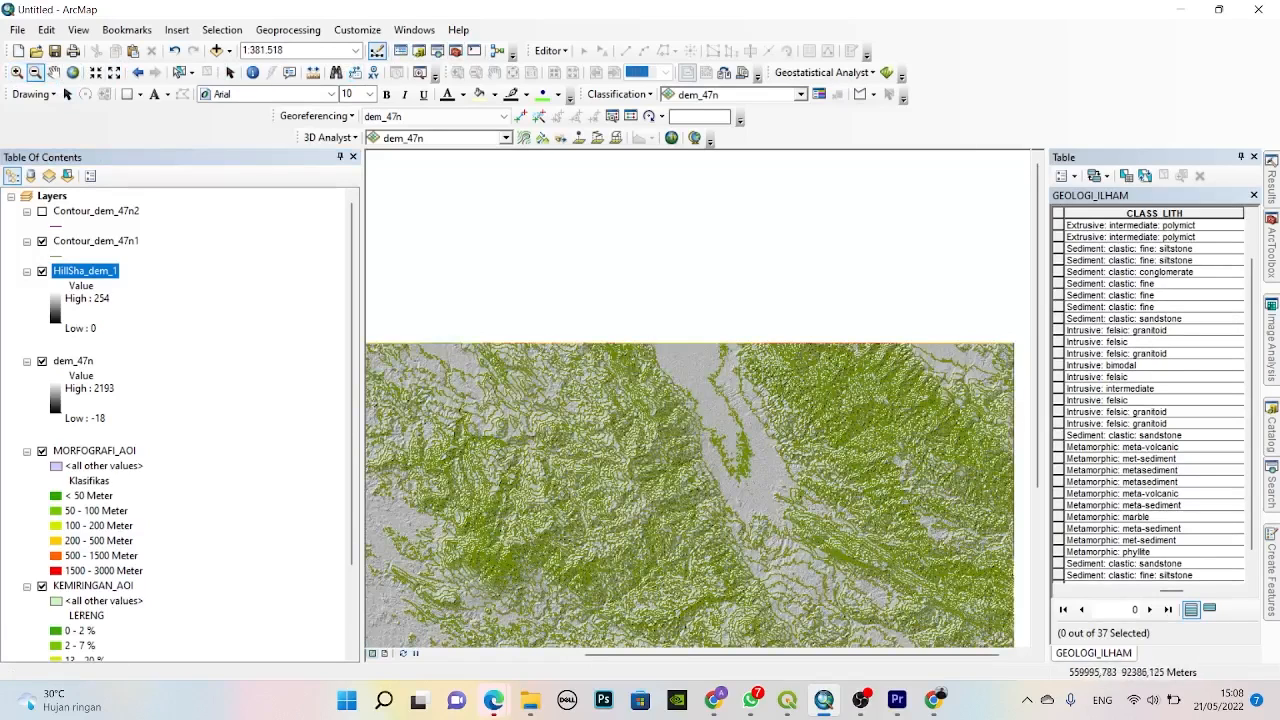
click(16, 72)
drag(804, 401, 1028, 645)
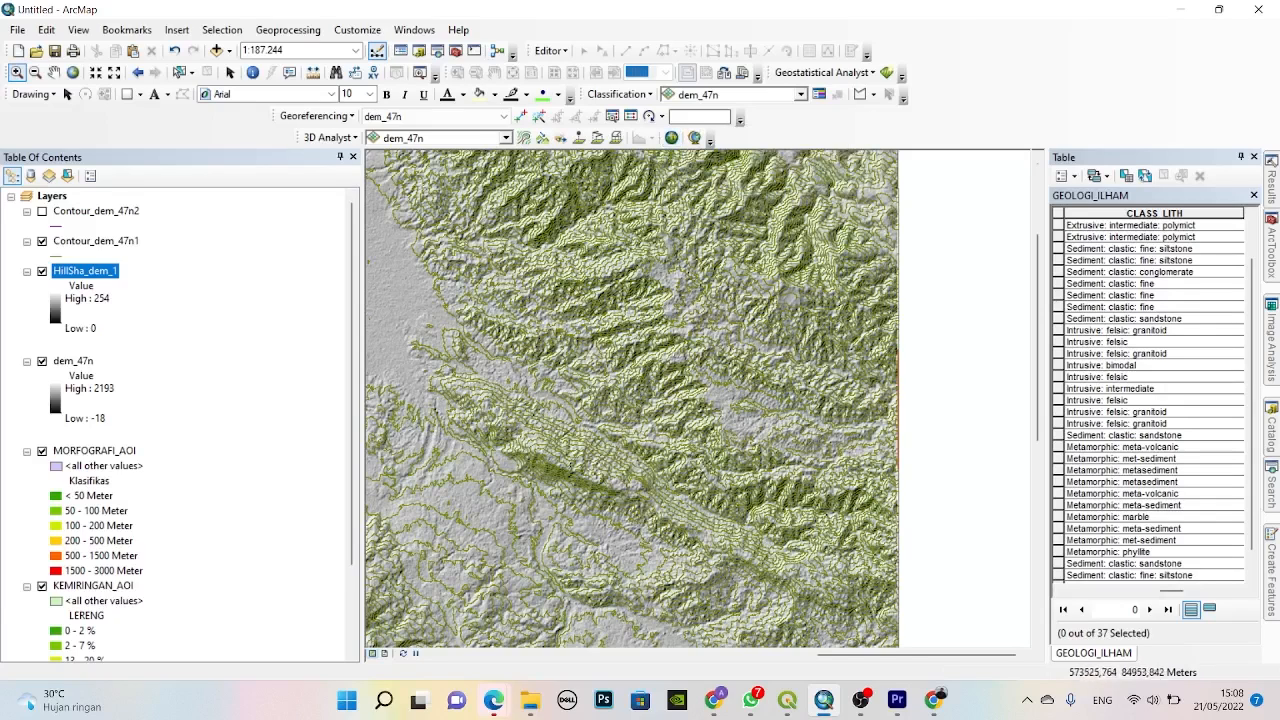
scroll(657, 423, down, 2)
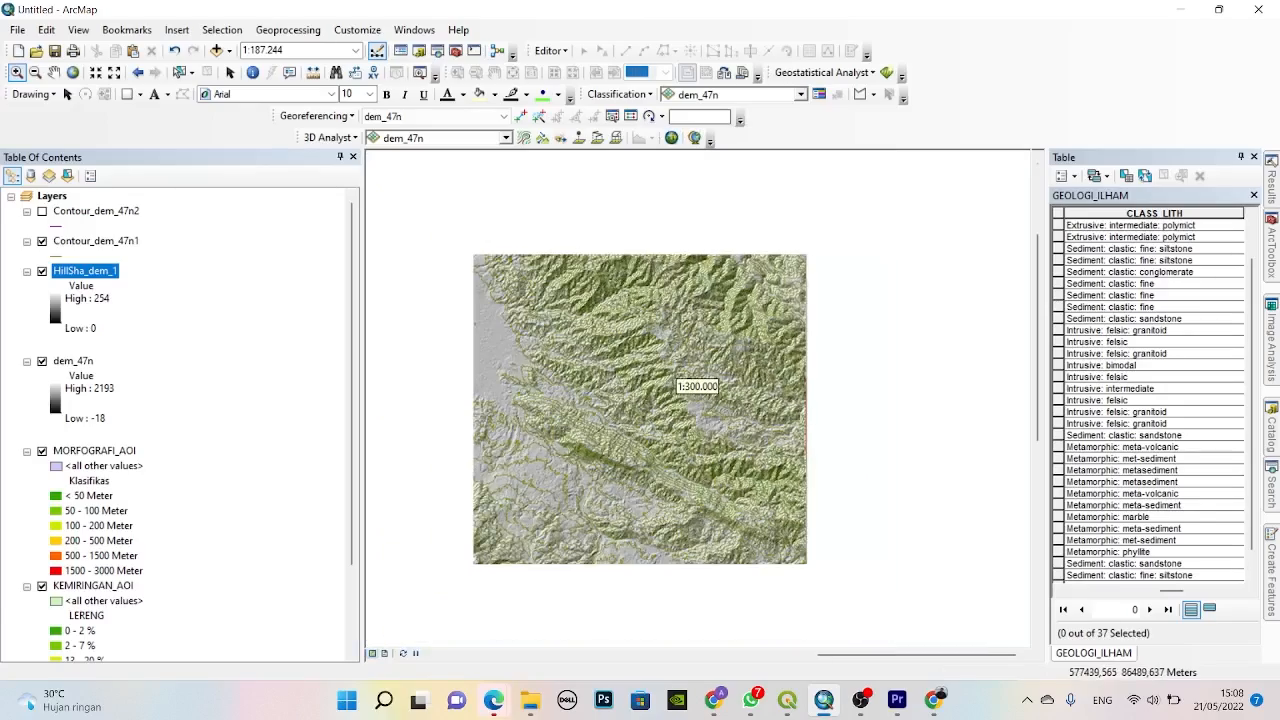
scroll(676, 388, down, 3)
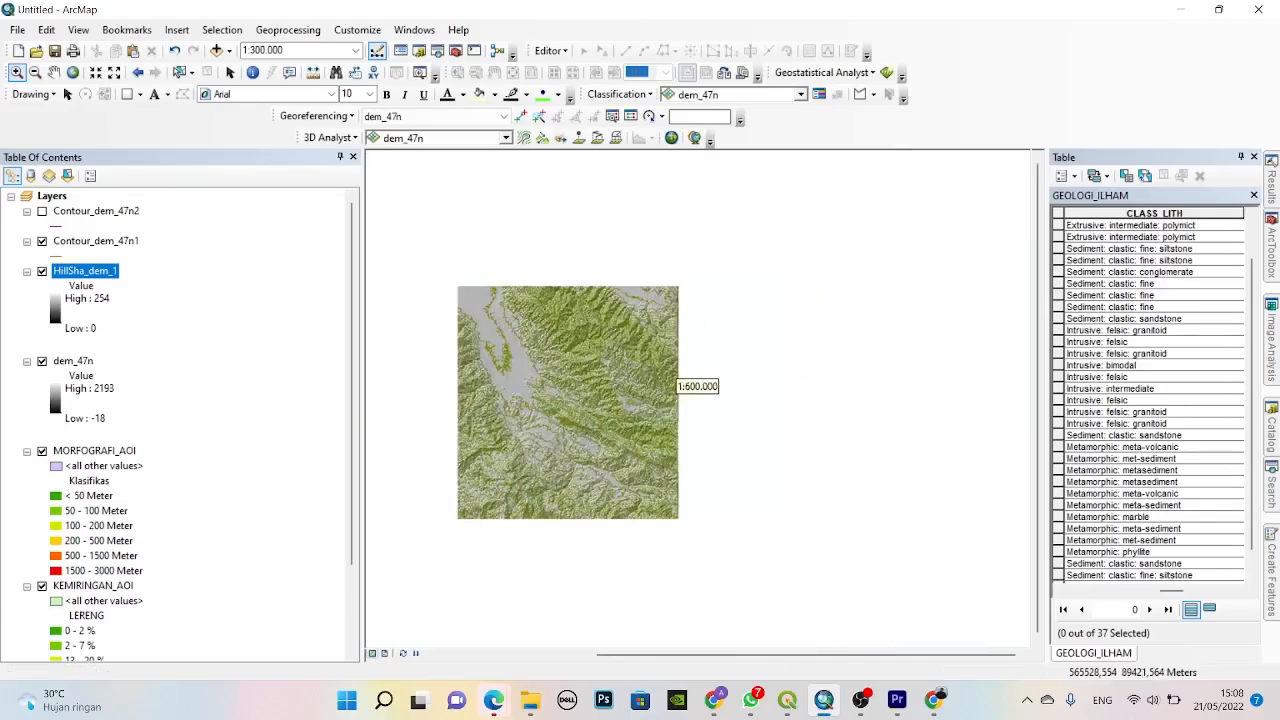
scroll(676, 388, up, 4)
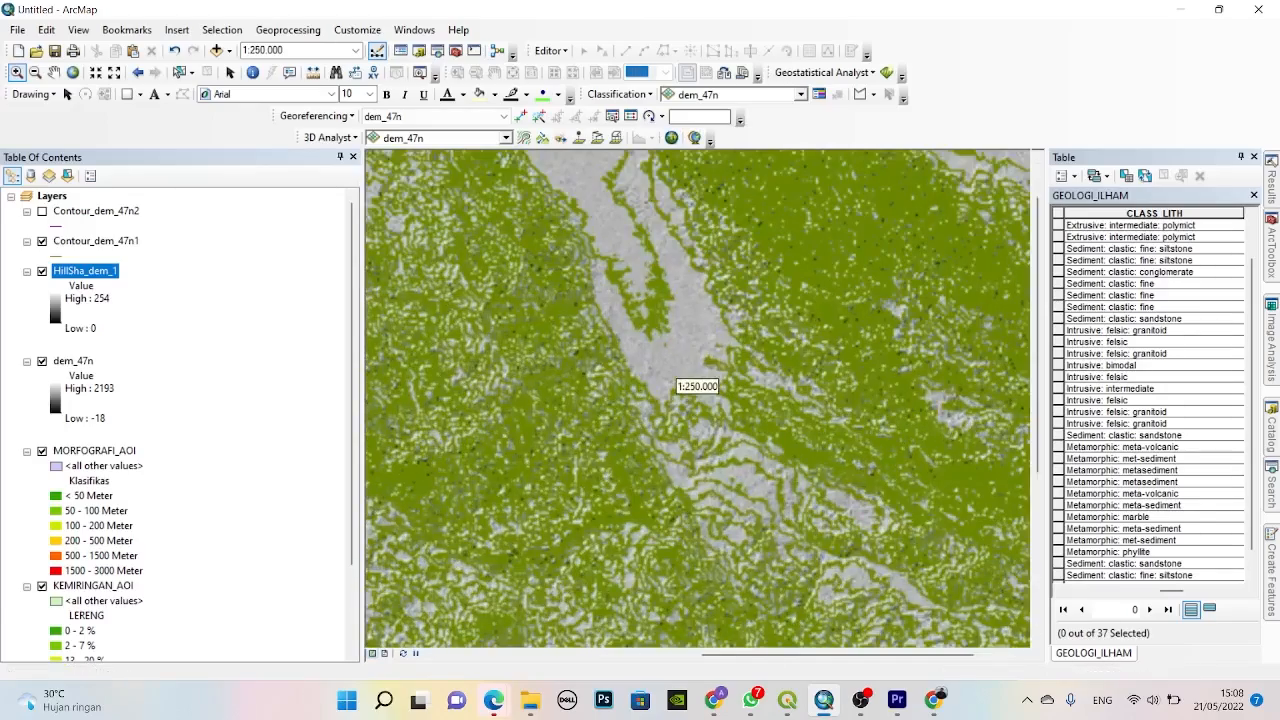
scroll(676, 388, down, 1)
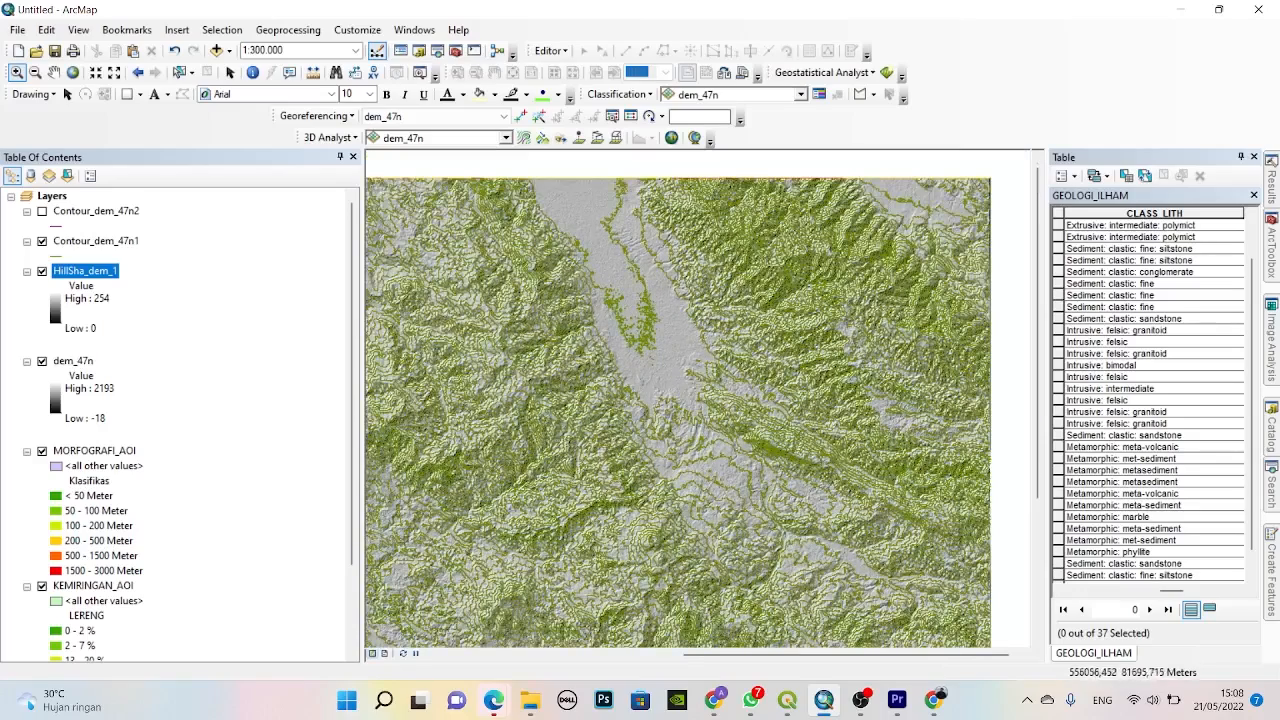
scroll(676, 388, up, 4)
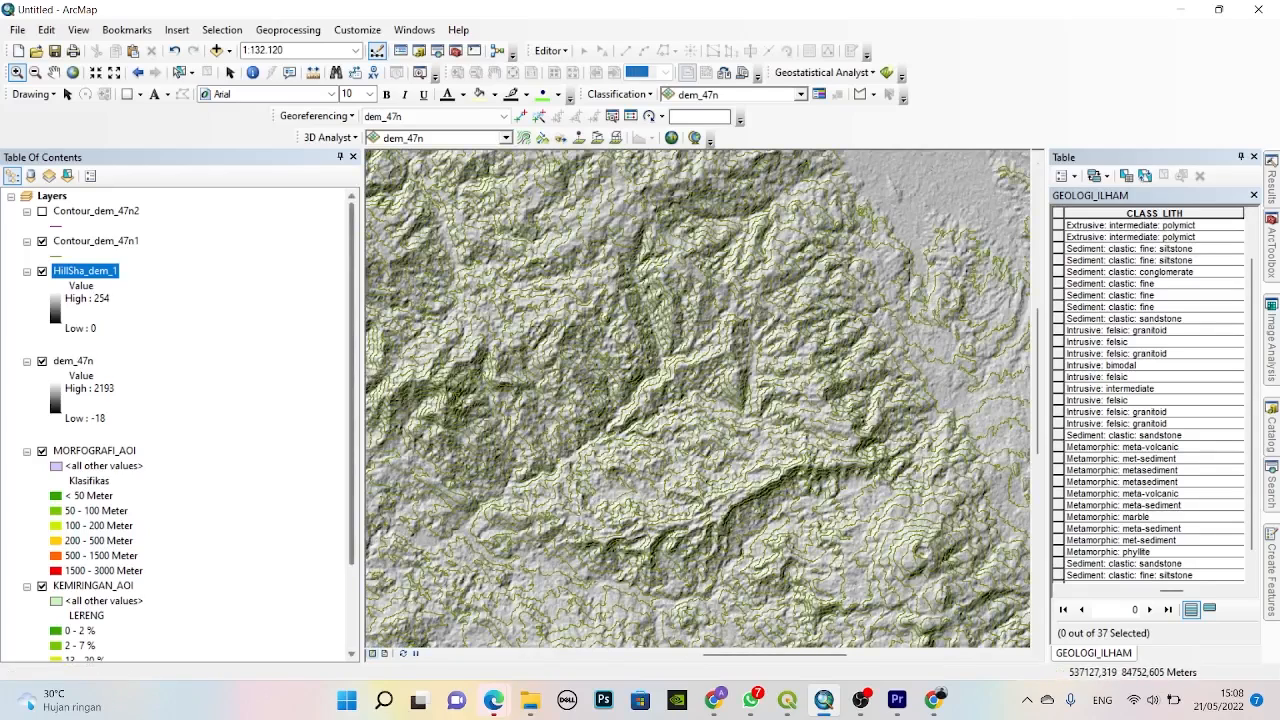
- Open the geology layer's attribute table, review its CLASS_LITH rock types and compare them with the contoured hillshade relief
scroll(180, 420, down, 2)
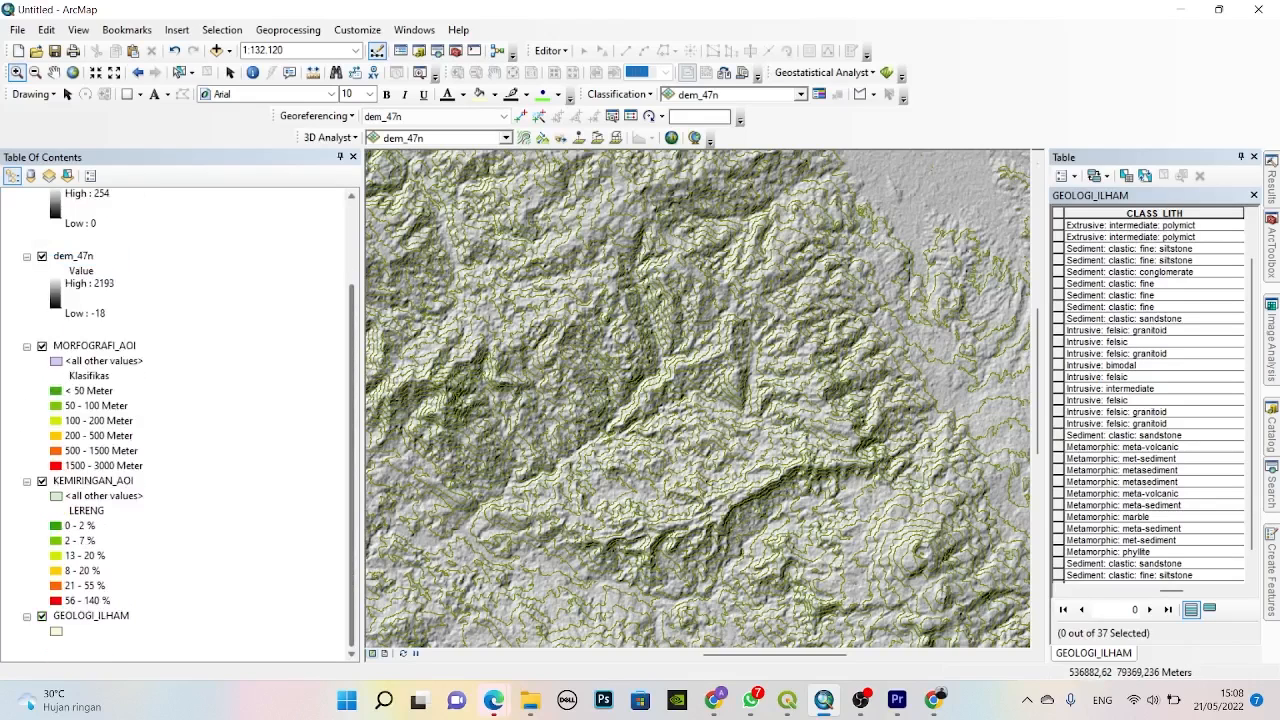
right_click(113, 616)
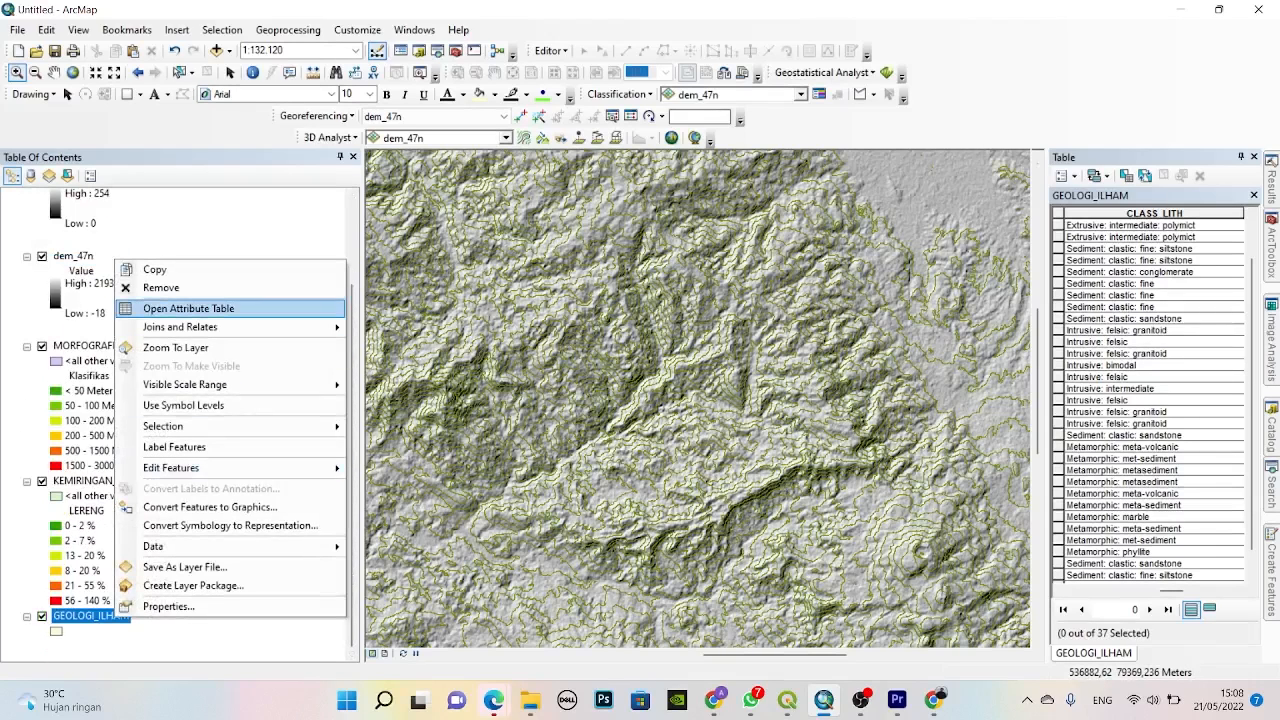
click(188, 308)
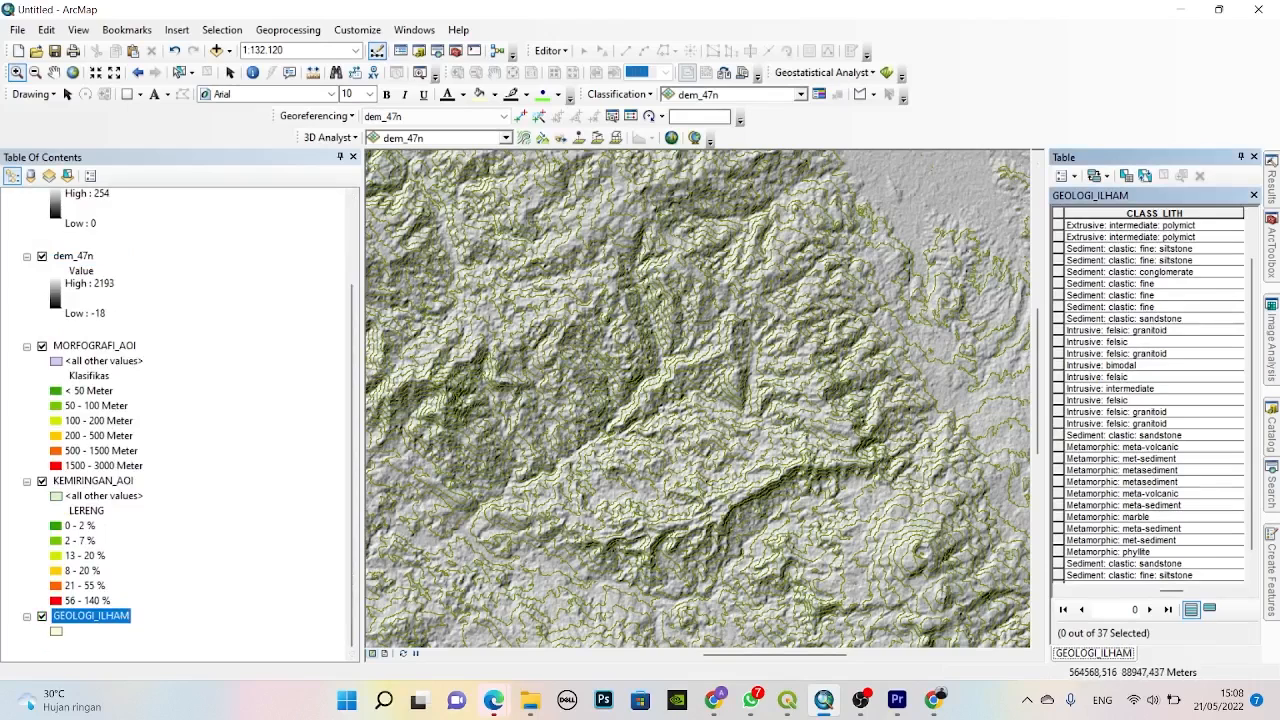
scroll(1150, 400, down, 1)
scroll(1150, 400, up, 2)
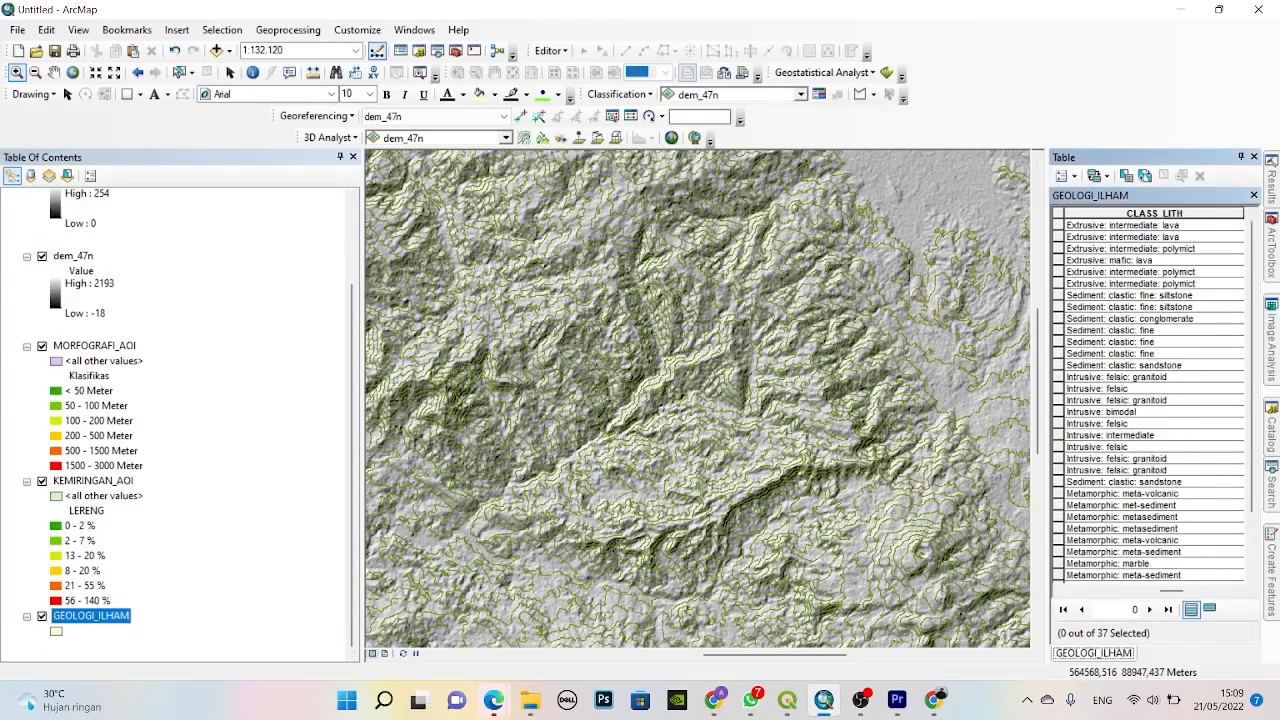
scroll(1155, 400, down, 2)
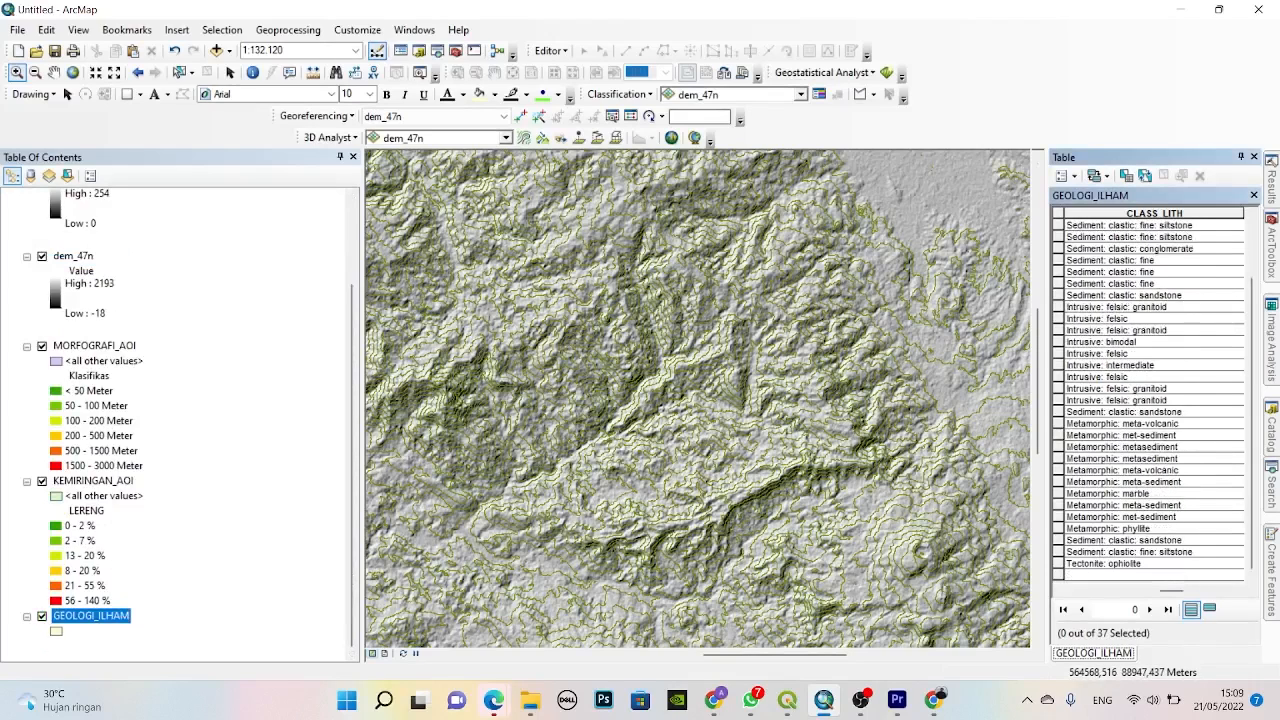
scroll(1150, 400, up, 2)
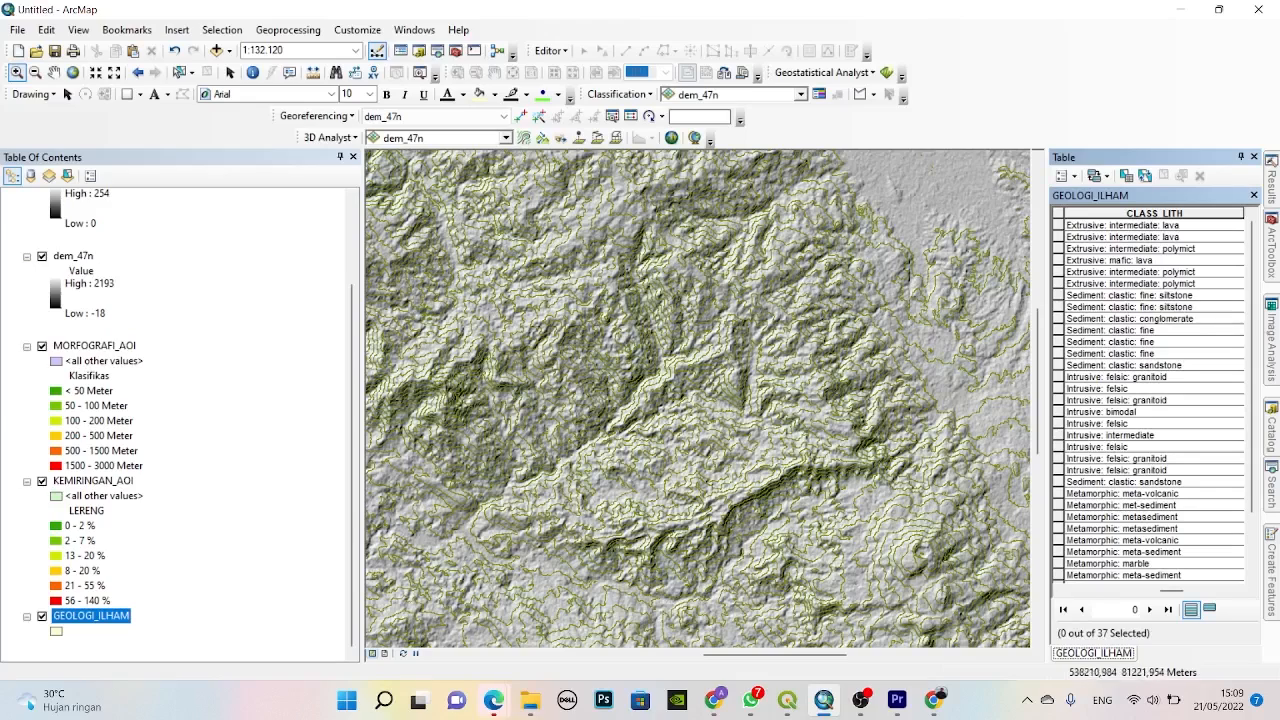
scroll(531, 365, down, 3)
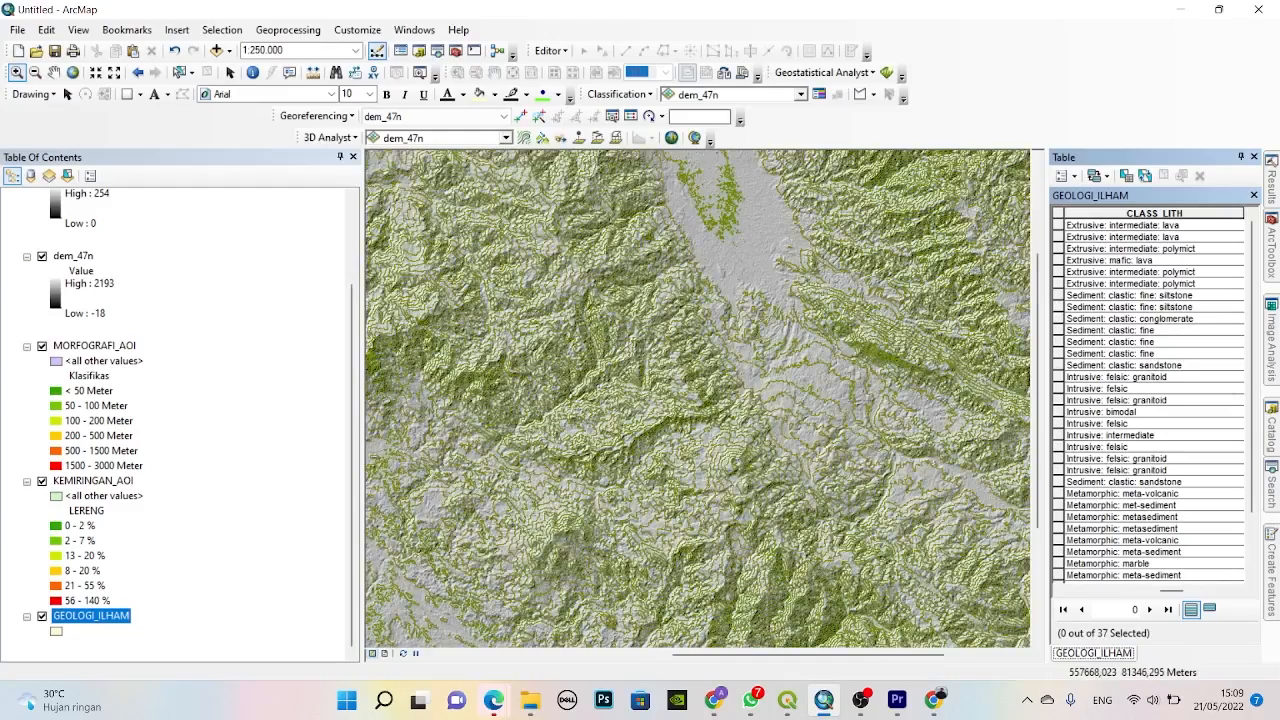
scroll(697, 398, down, 3)
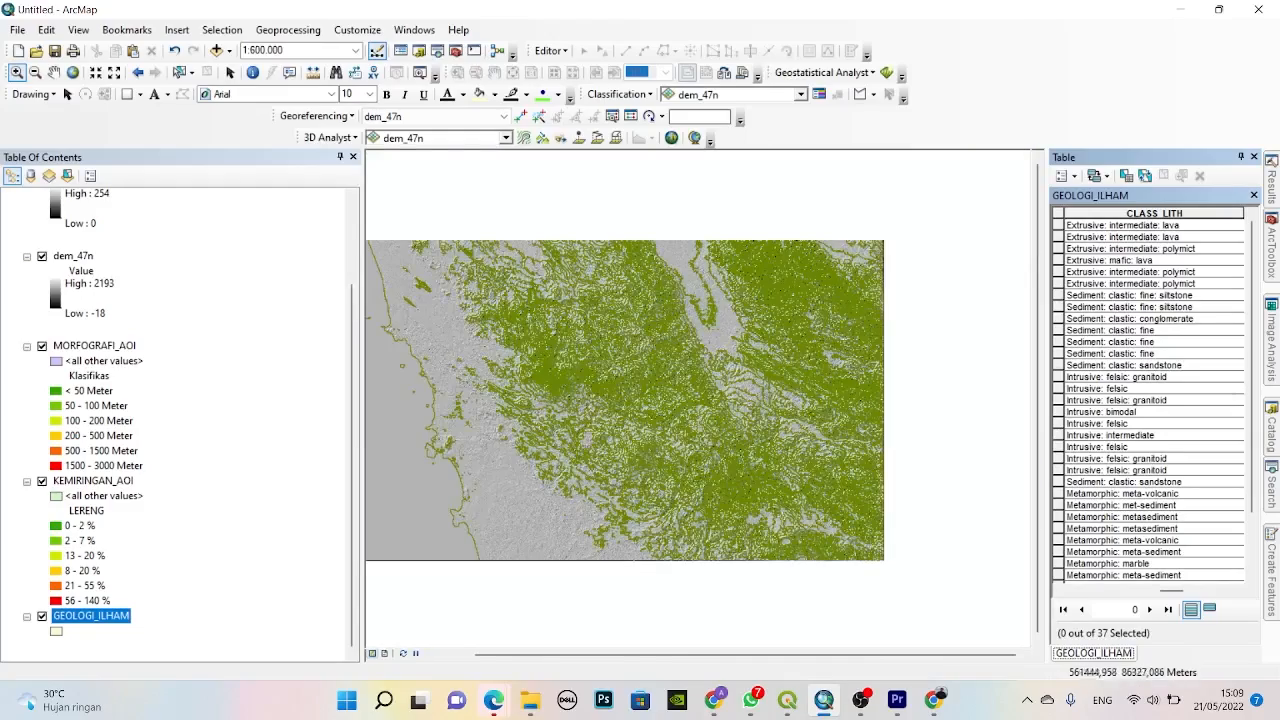
scroll(697, 398, up, 1)
scroll(697, 398, up, 1)
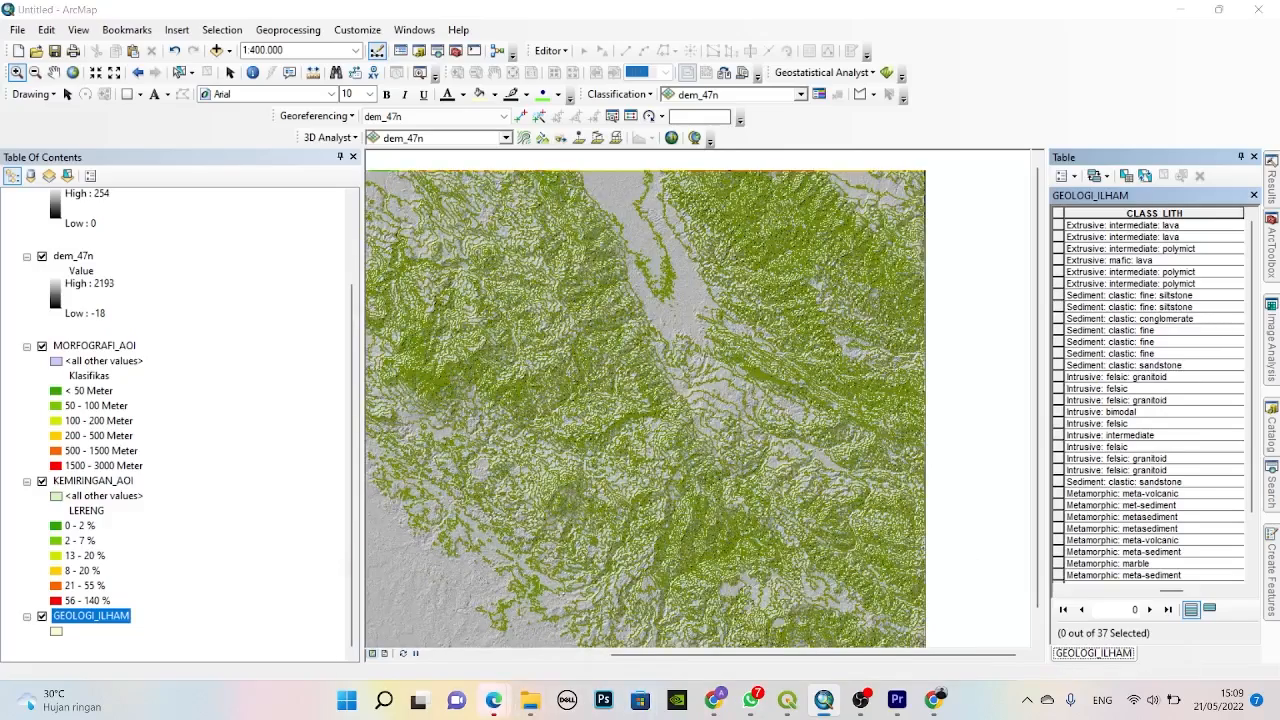
- Switch to the browser's van Zuidam classification page and review the landform origin tables and the relief table
mouse_move(493, 700)
click(545, 610)
scroll(580, 330, up, 3)
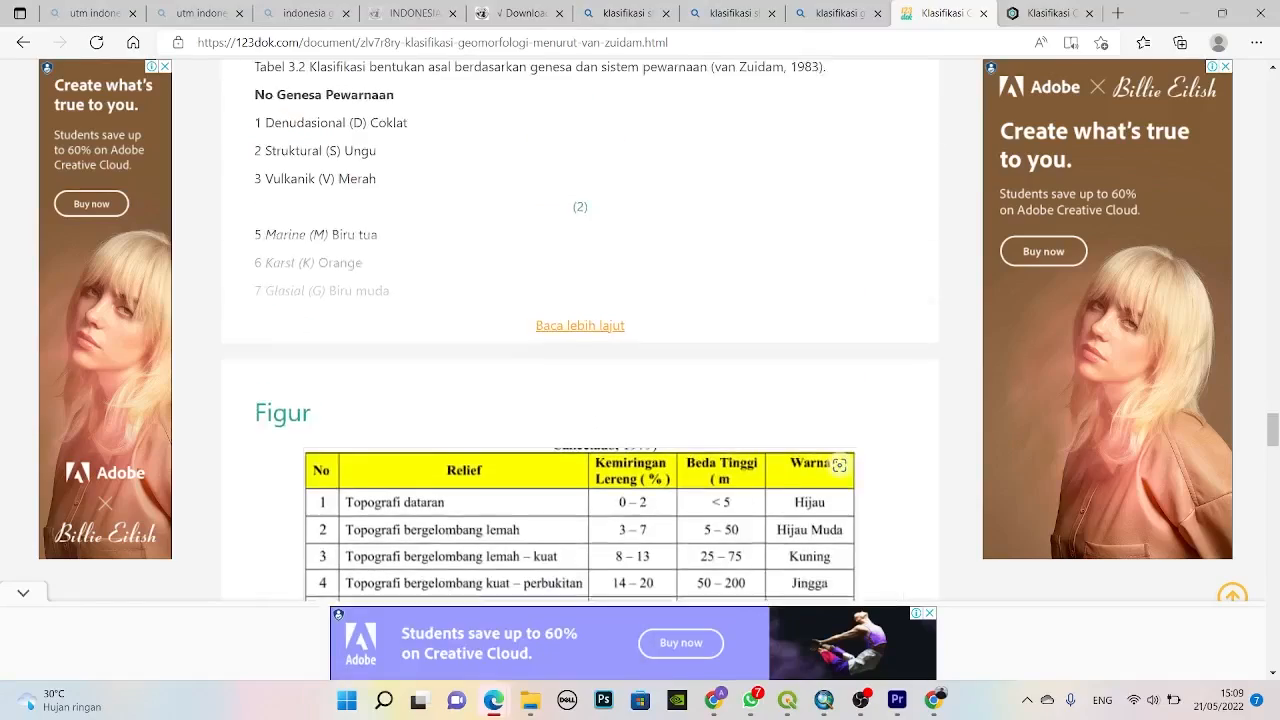
scroll(580, 330, down, 4)
scroll(580, 330, down, 5)
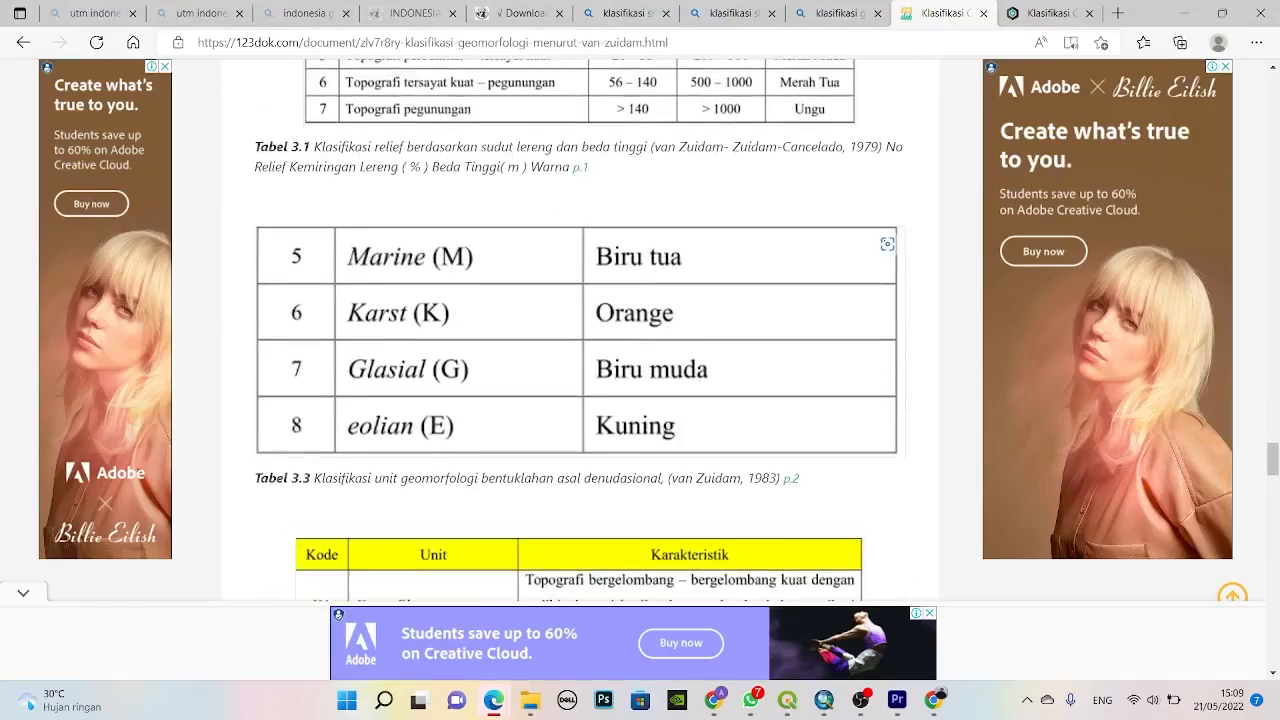
scroll(580, 330, up, 10)
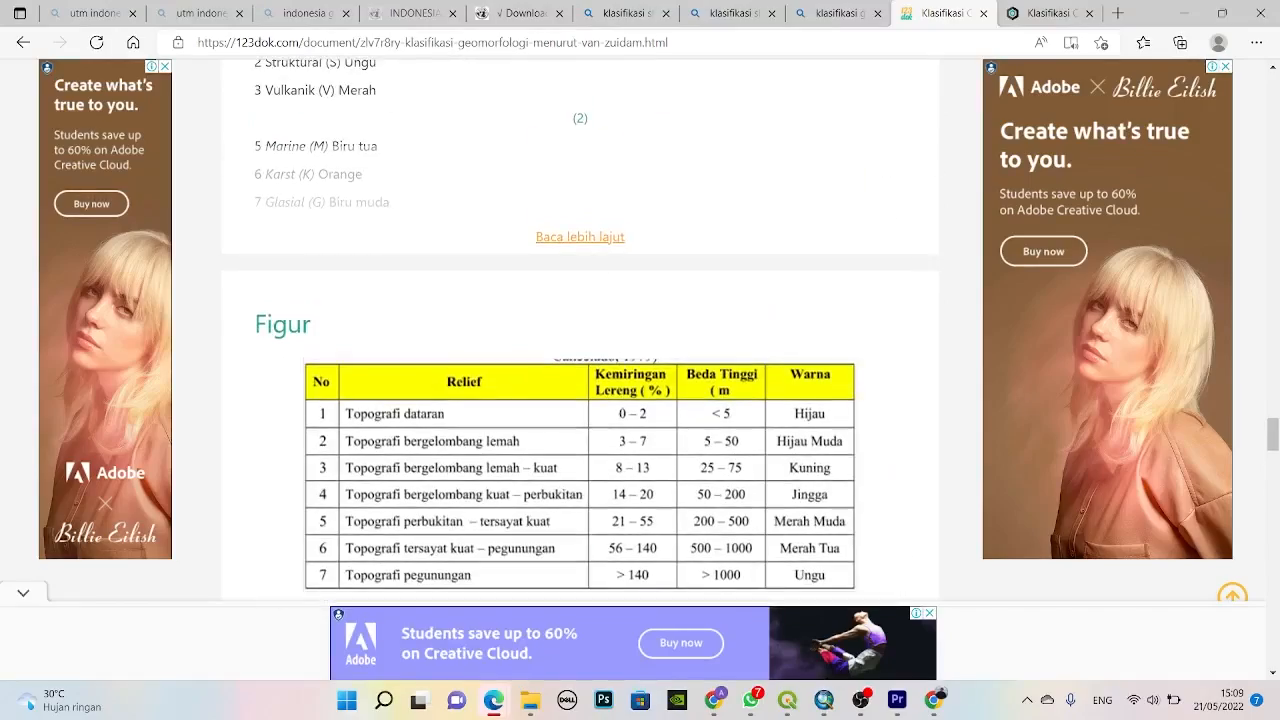
- Review the van Zuidam relief classification table and the table of landform origin units with their map colours
scroll(580, 330, up, 4)
scroll(580, 330, down, 10)
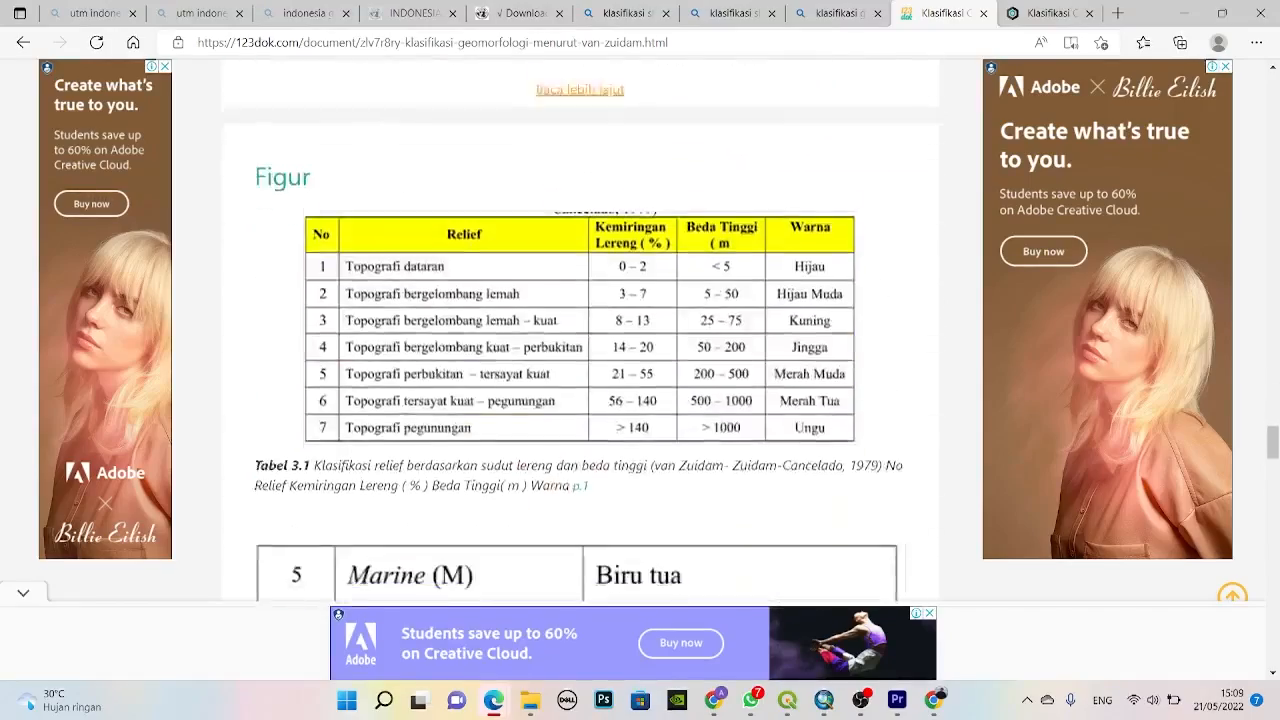
scroll(580, 330, up, 3)
scroll(580, 330, down, 3)
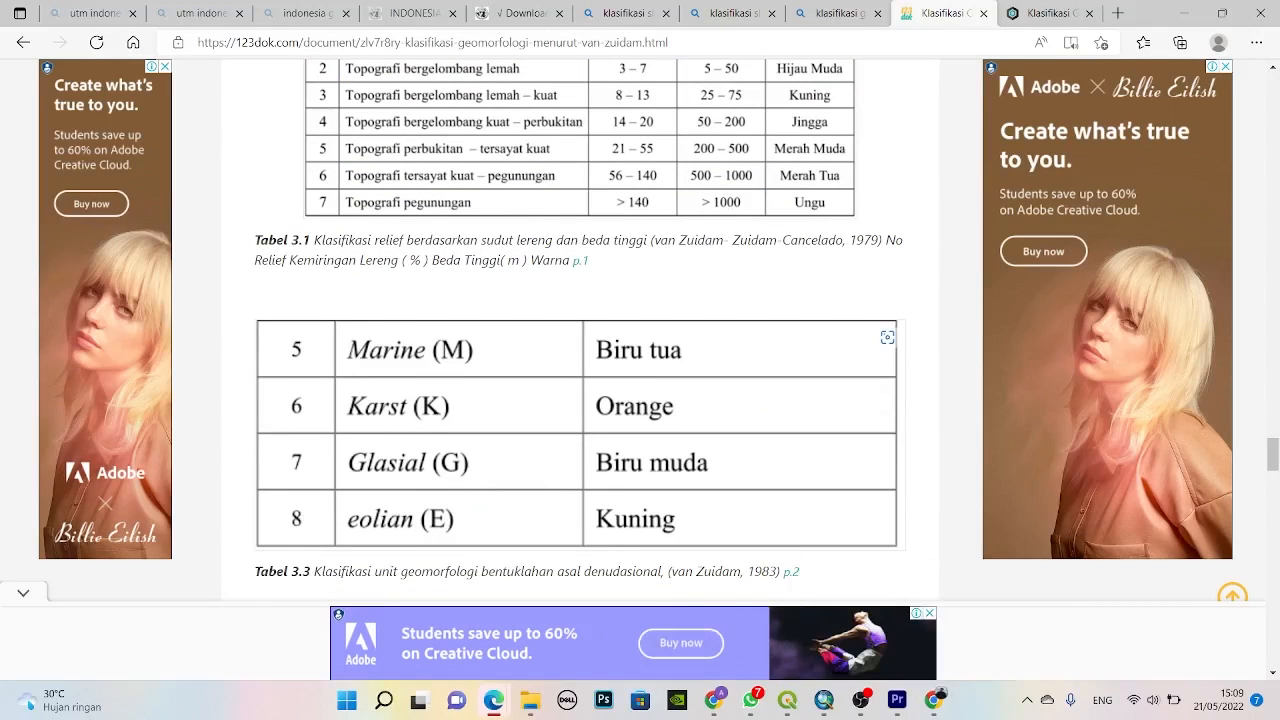
- Switch back to ArcMap and examine the contoured hillshade around the central valley and adjoining hills at a closer scale
mouse_move(823, 700)
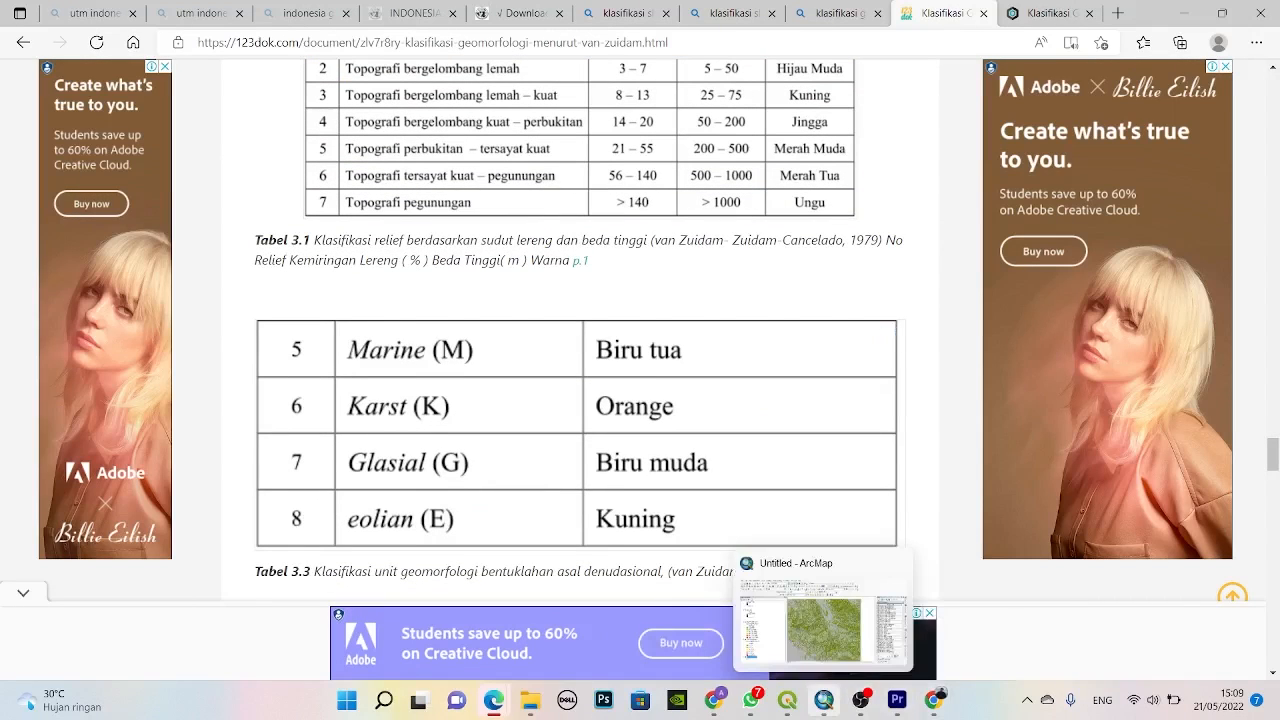
click(822, 620)
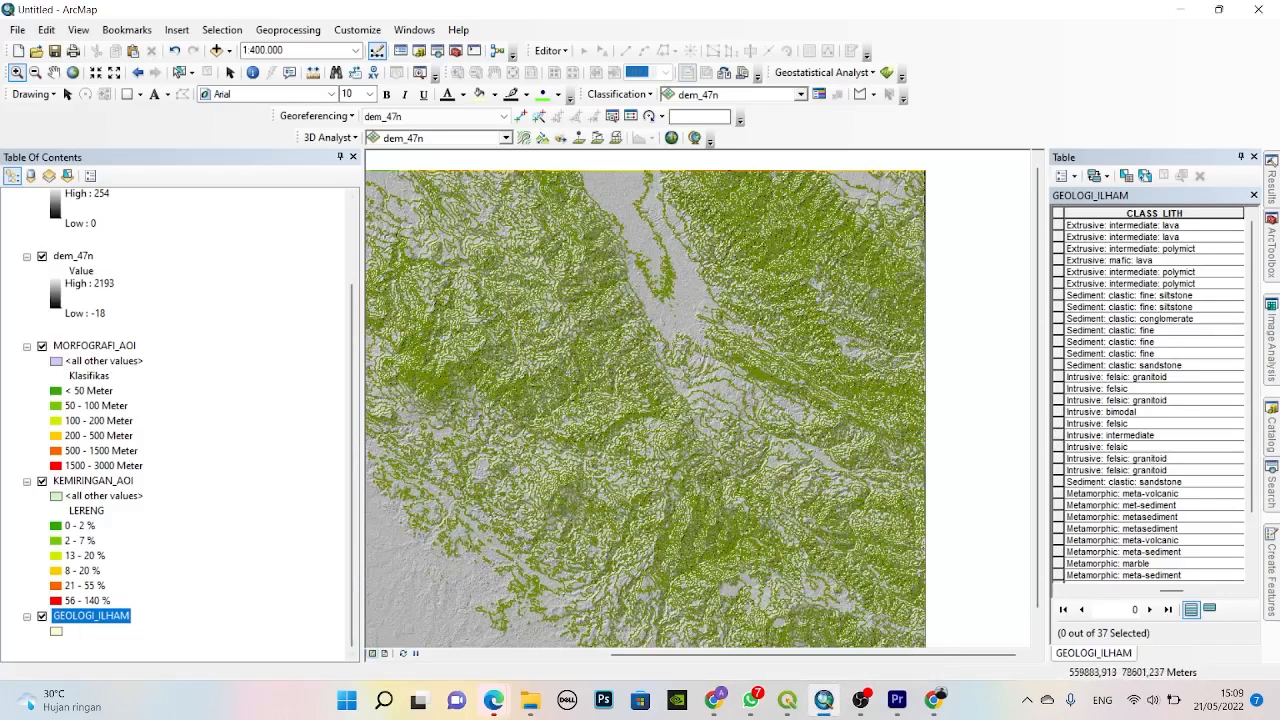
drag(515, 258, 893, 596)
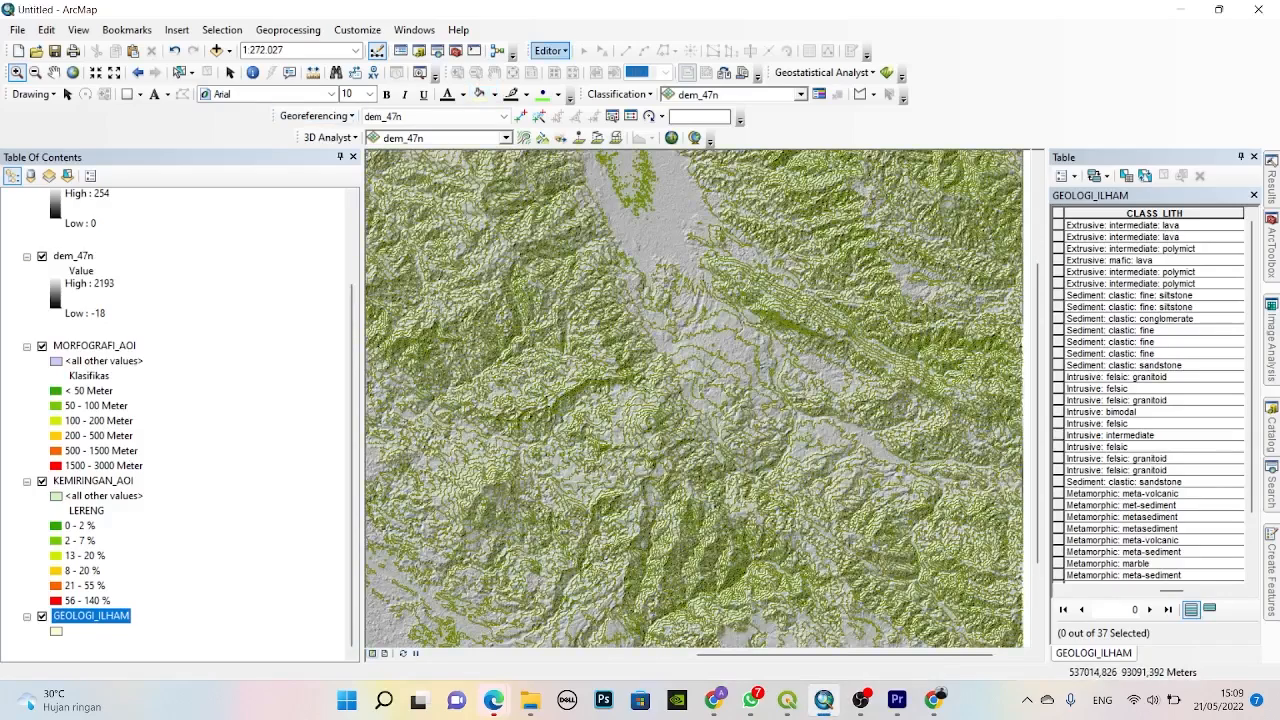
mouse_move(824, 700)
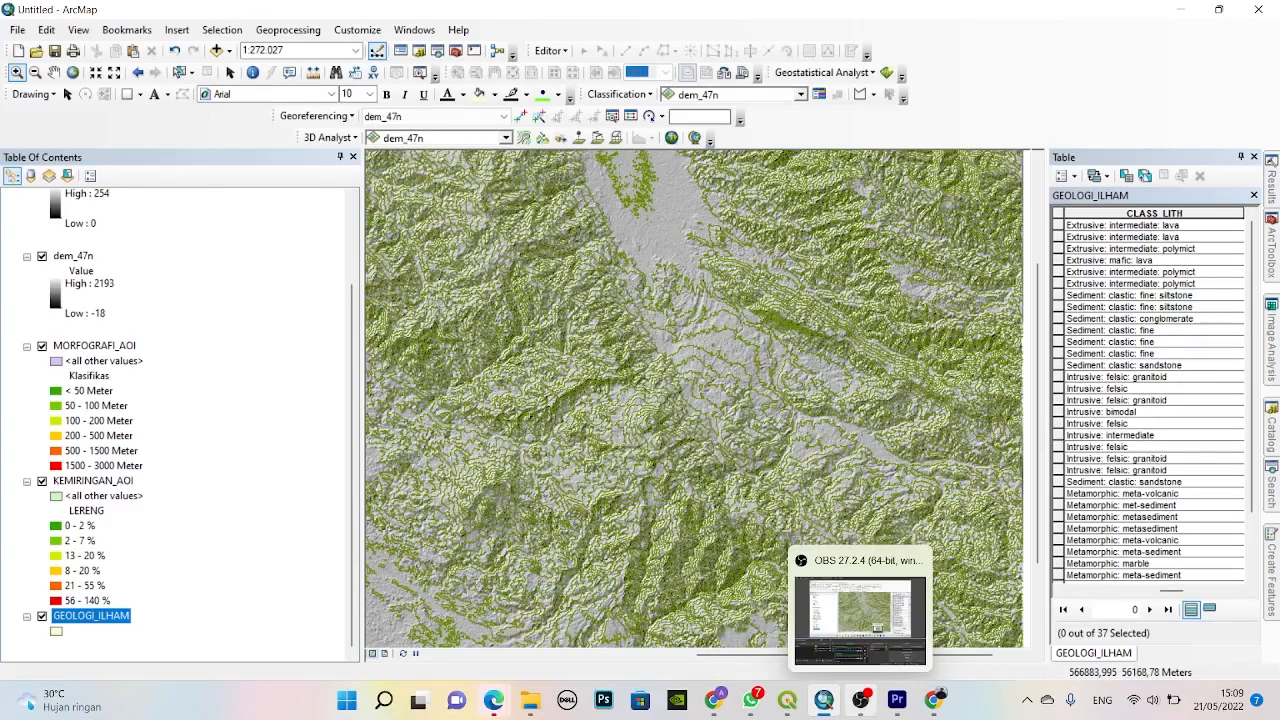
click(860, 620)
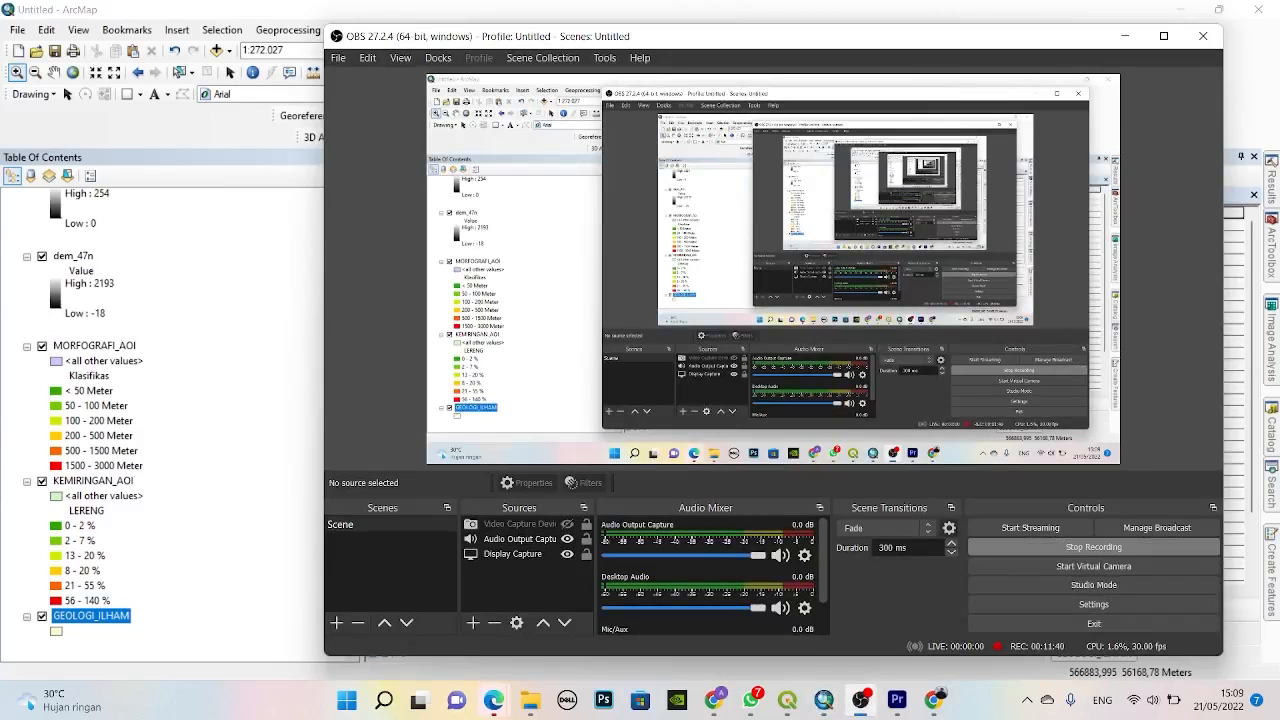